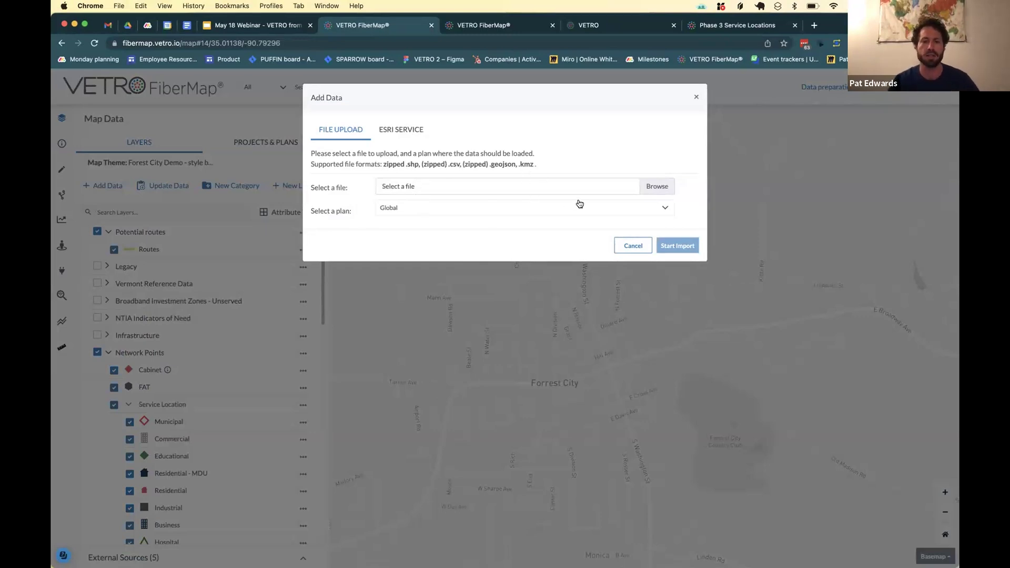
Step: Import the file forest-city-sls-v-0.geojson from Downloads into the Data preparation plan of the Forest City, upload demo project
click(650, 187)
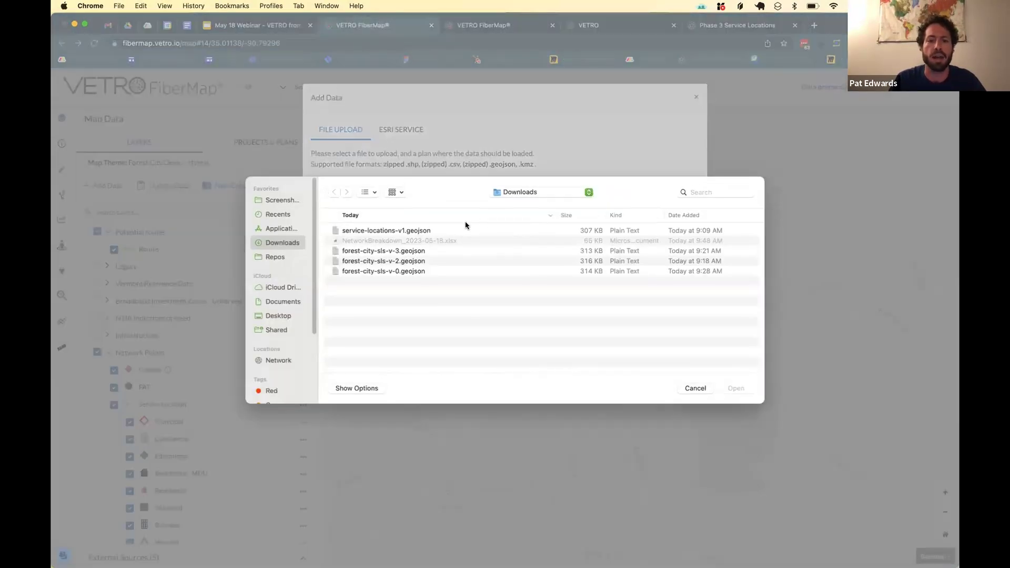
click(430, 271)
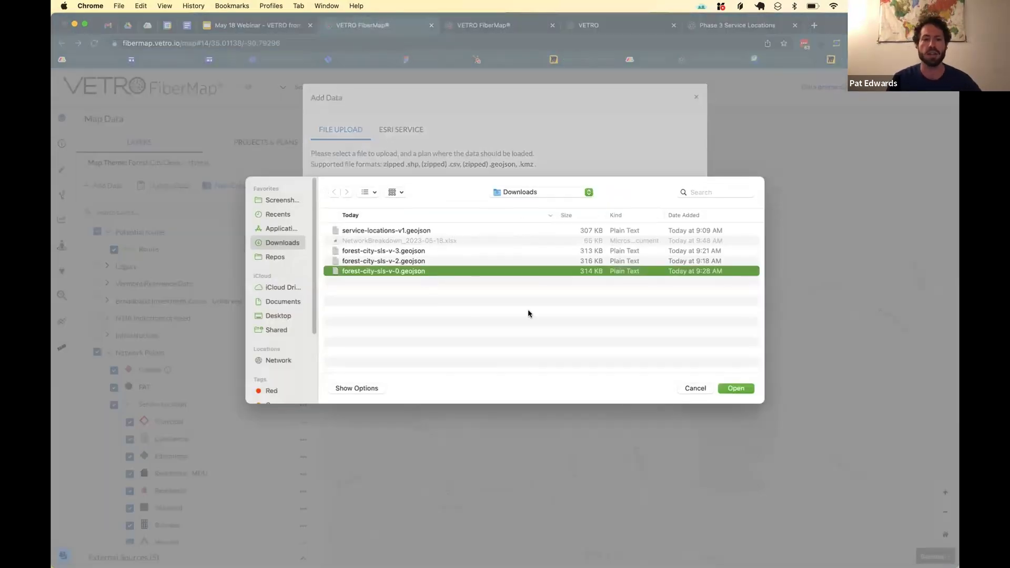
click(750, 393)
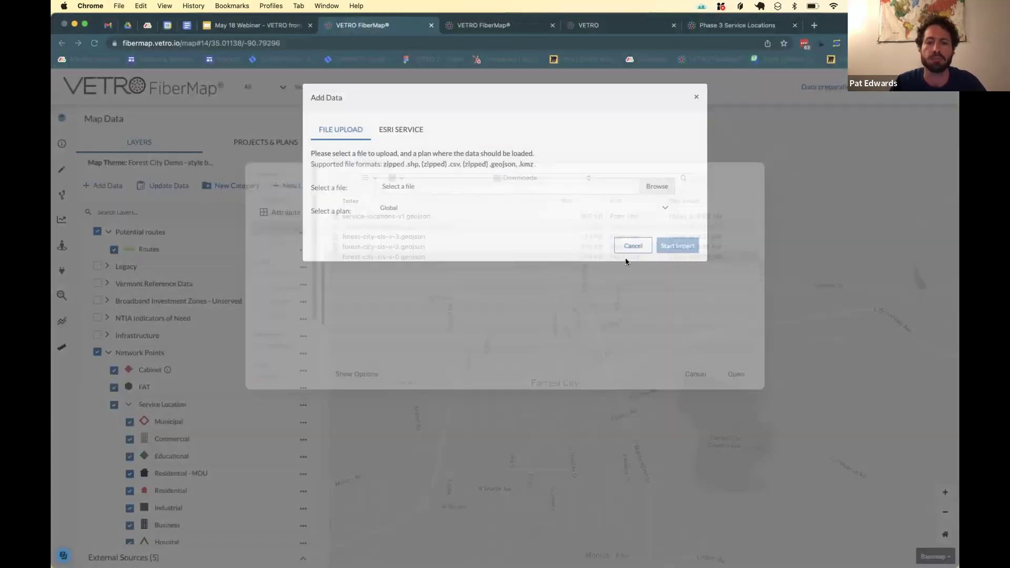
click(665, 211)
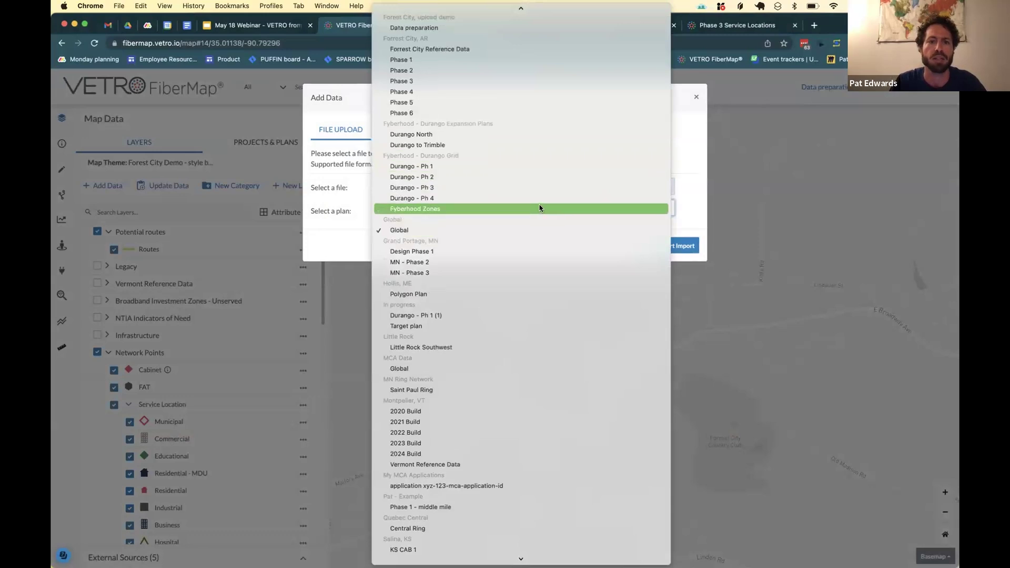
scroll(541, 207, up, 5)
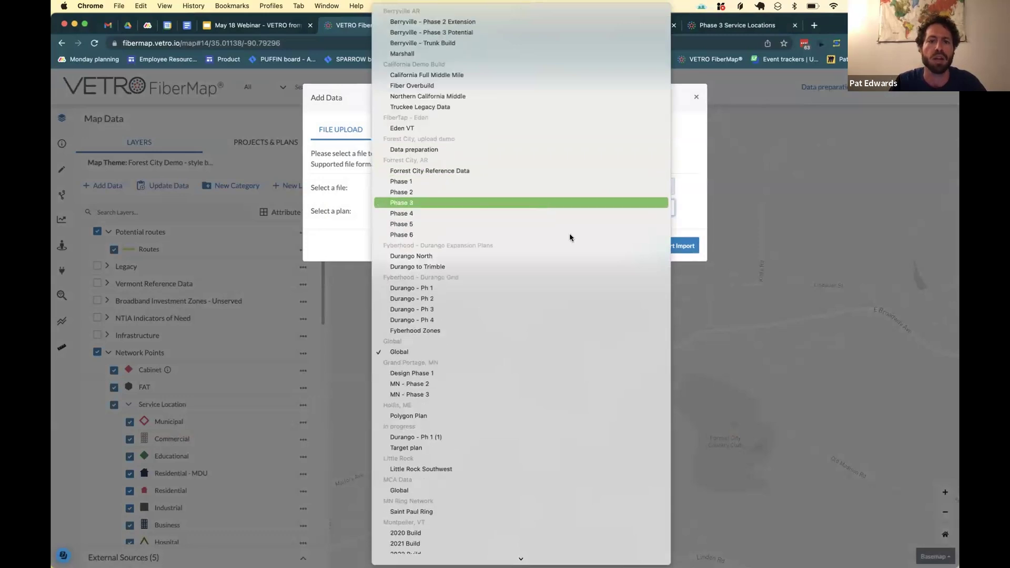
click(467, 149)
click(671, 246)
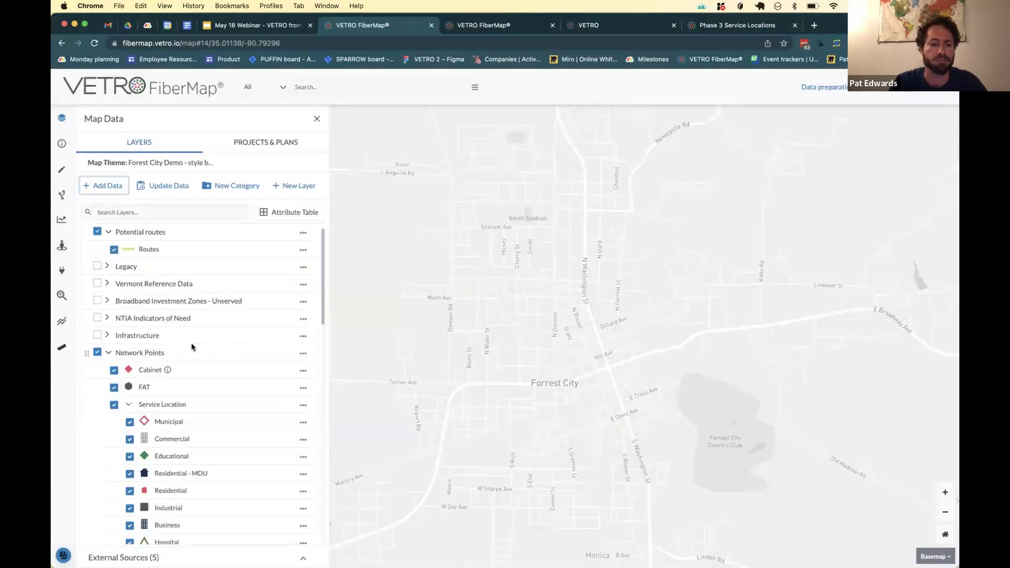
Step: Look over the layer list and the imported points on the map, and collapse the Network Points category
scroll(194, 347, down, 15)
scroll(212, 356, up, 10)
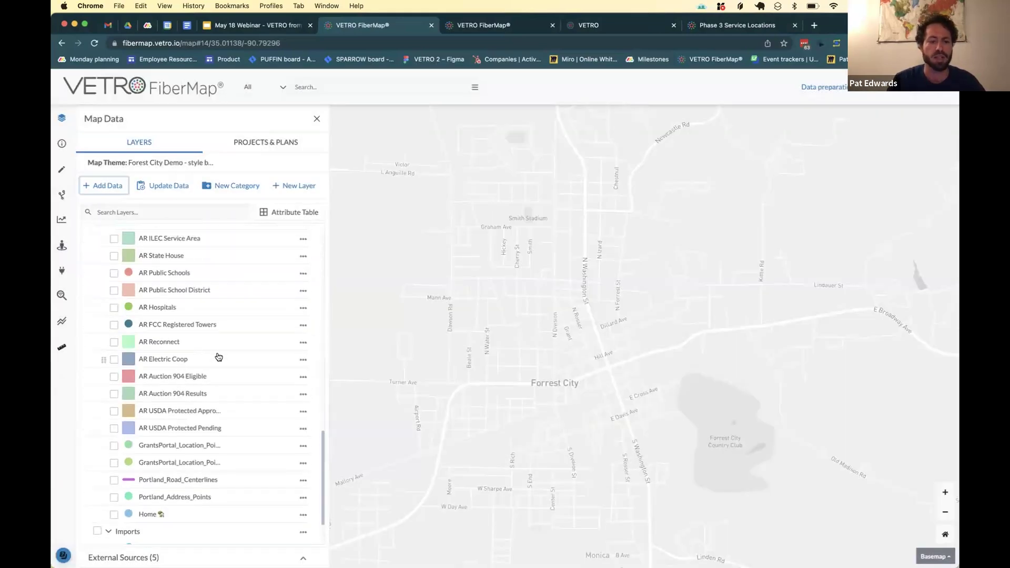
scroll(219, 357, up, 10)
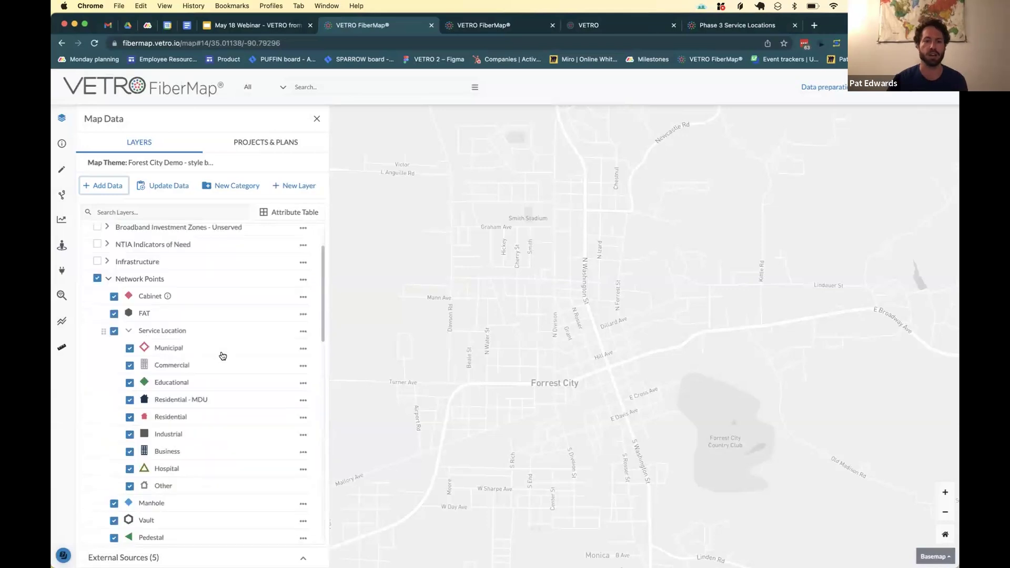
drag(504, 130, 542, 267)
scroll(542, 267, up, 5)
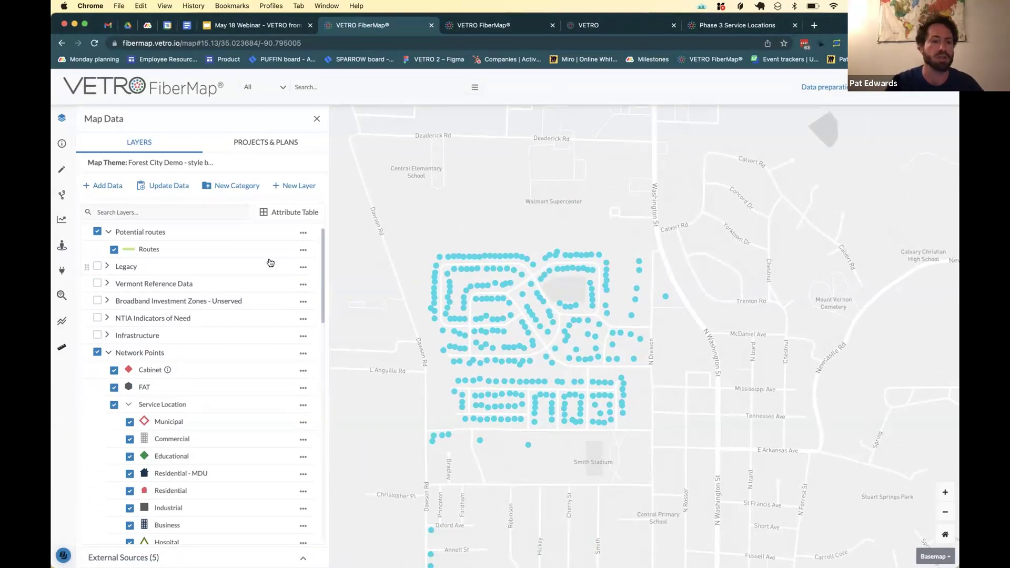
click(109, 352)
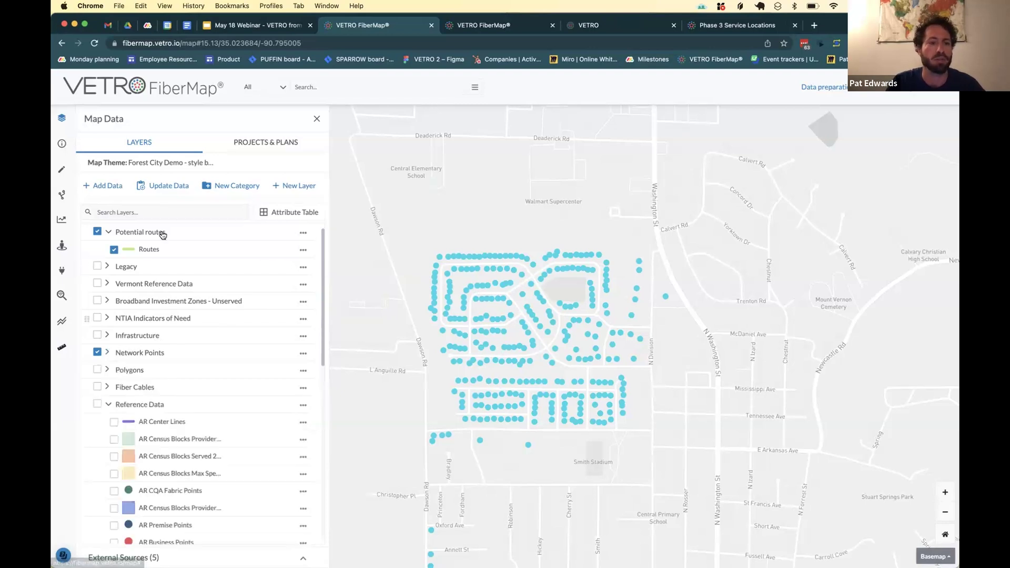
Step: Start a data update with forest-city-sls-v-0 as the source layer and Service Location as the target layer
click(150, 185)
click(341, 164)
scroll(339, 271, down, 10)
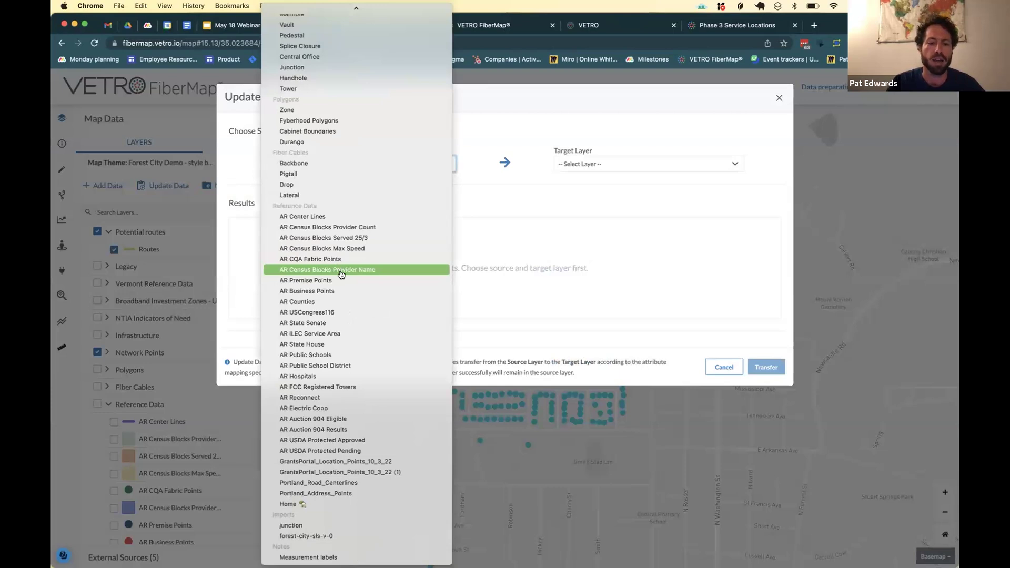
click(341, 537)
click(618, 167)
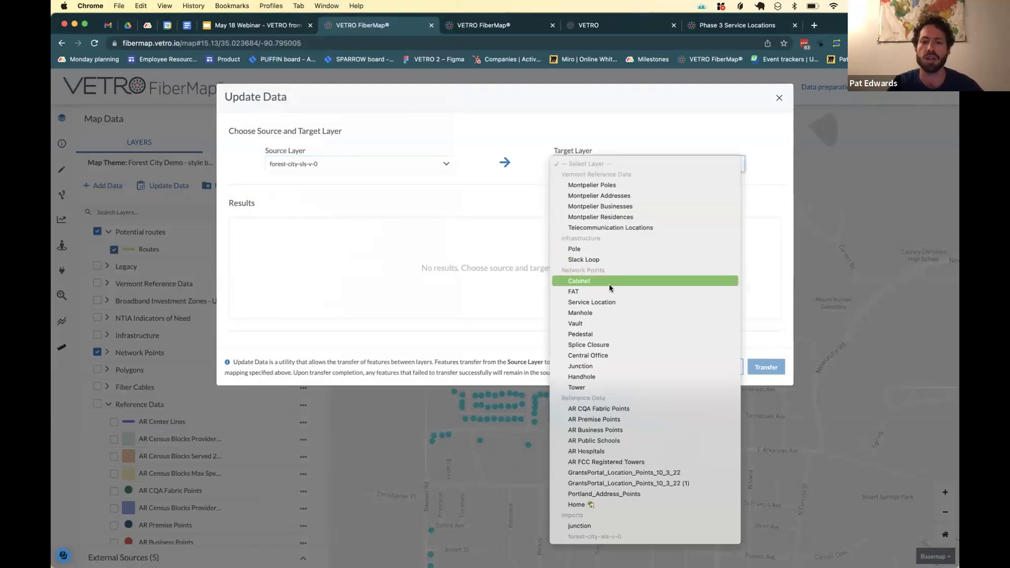
click(611, 300)
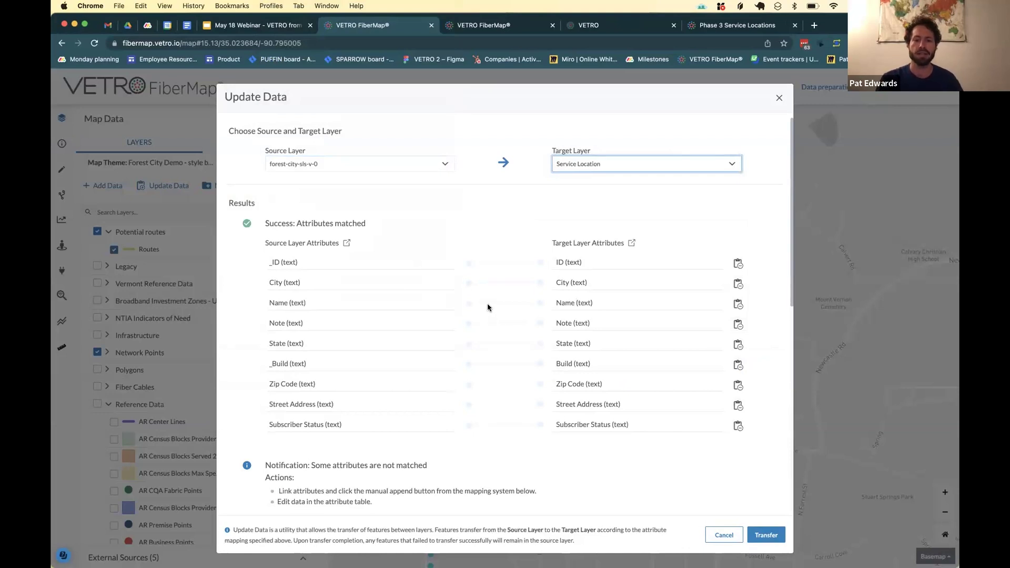
Step: Append a mapping from the source attribute Type of Building to Building Type, and transfer the features to the target layer
scroll(429, 325, down, 1)
scroll(447, 309, up, 1)
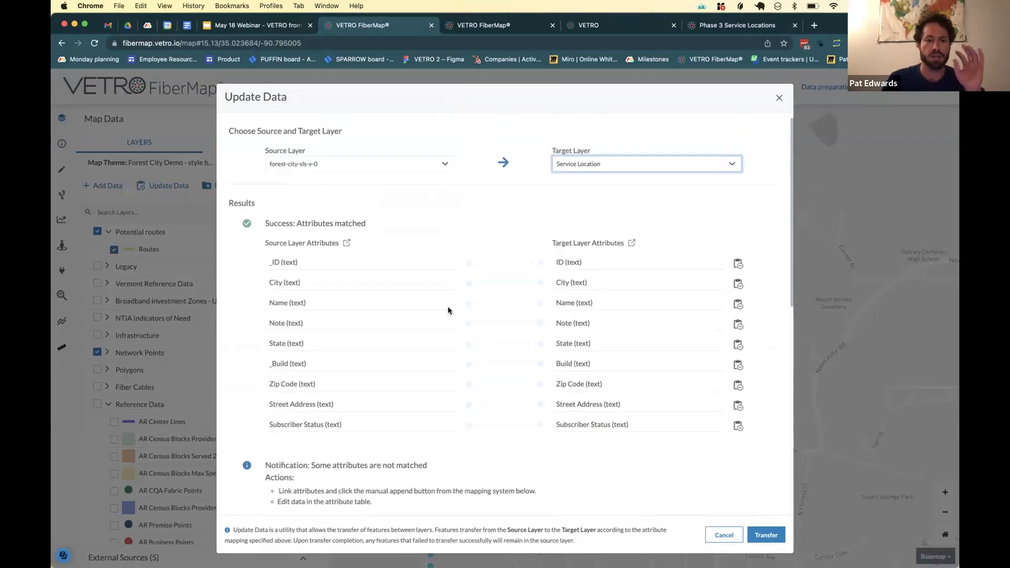
scroll(482, 317, down, 4)
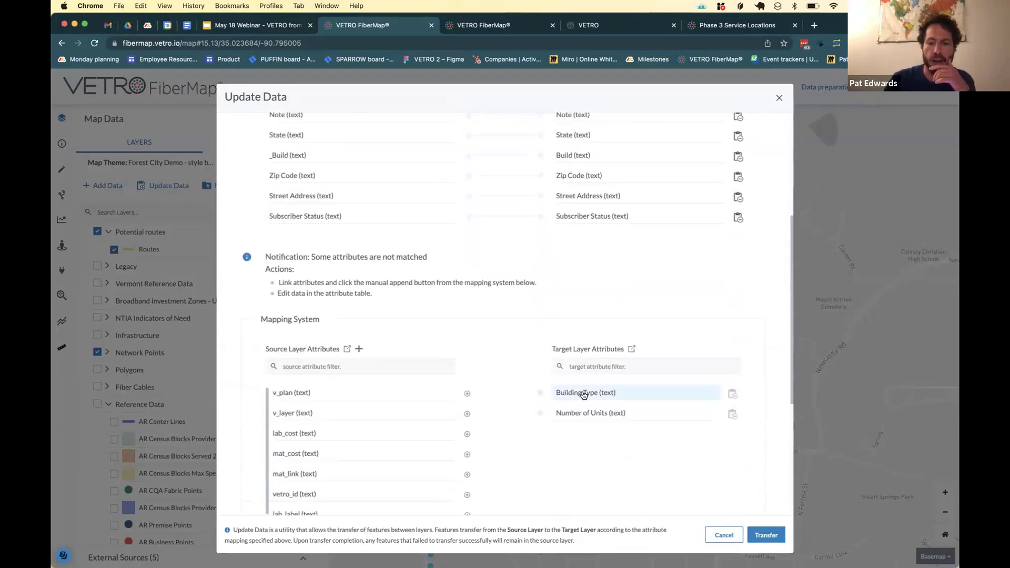
click(421, 358)
text(buil)
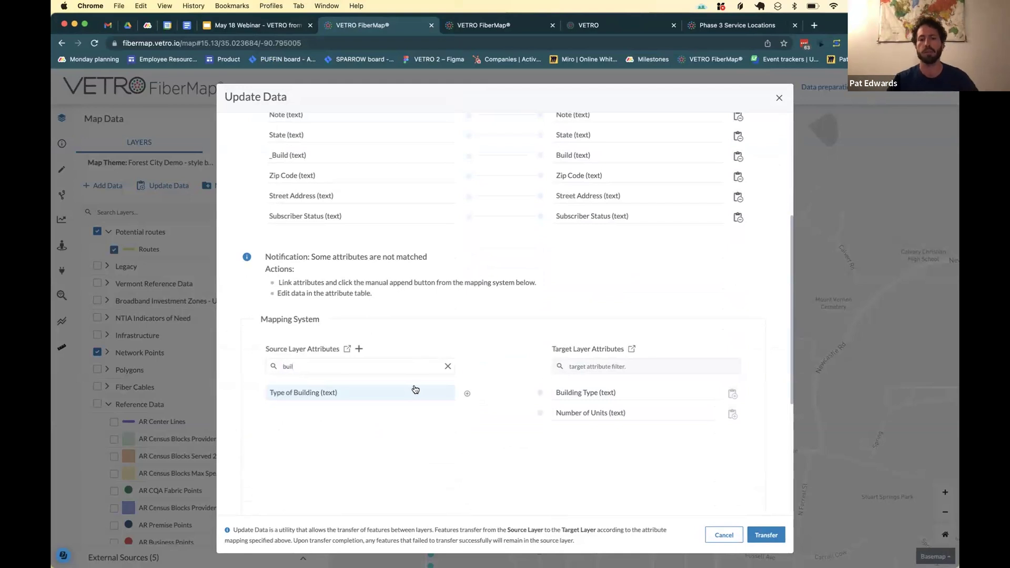
drag(467, 394, 540, 392)
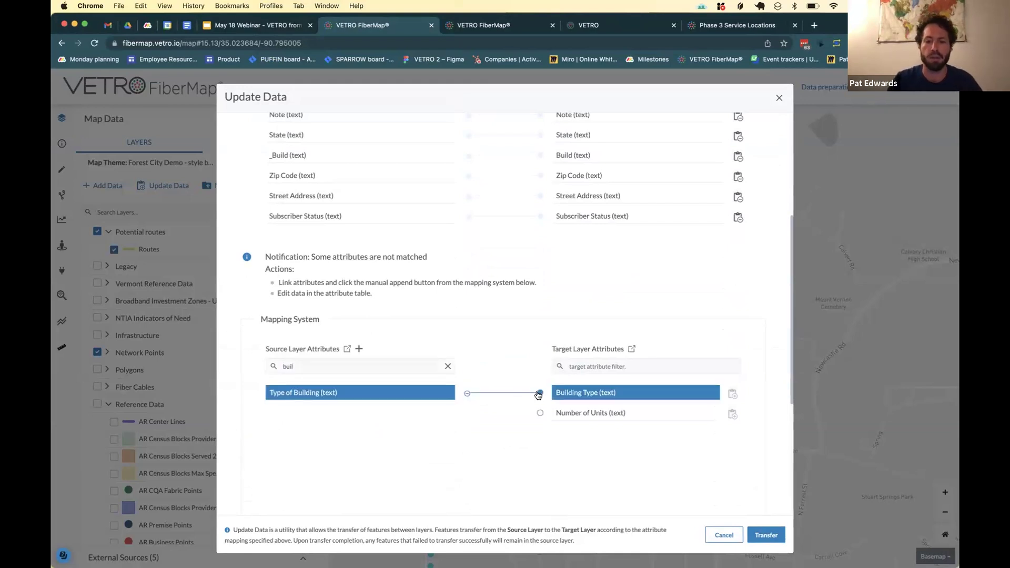
click(730, 395)
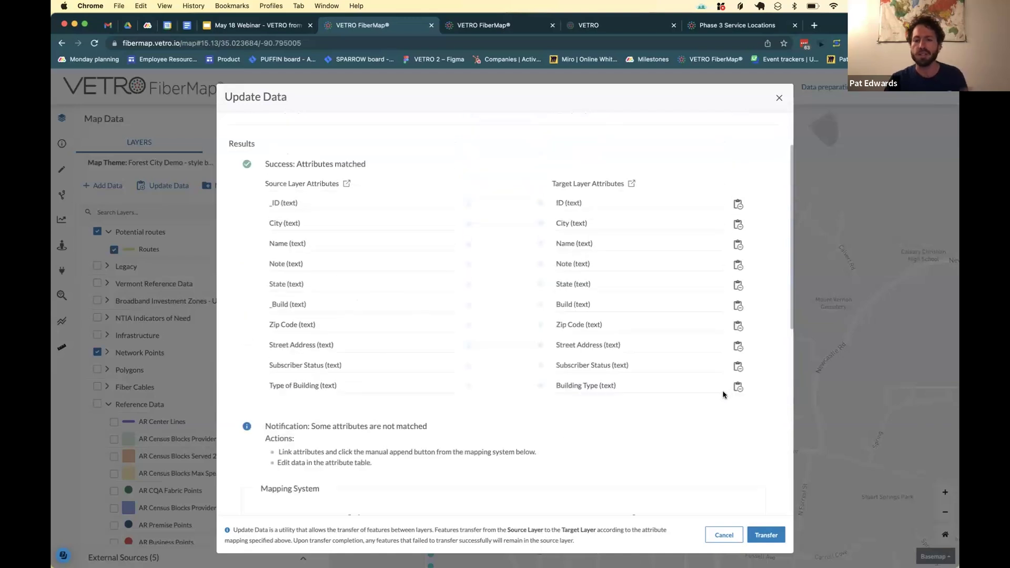
click(765, 535)
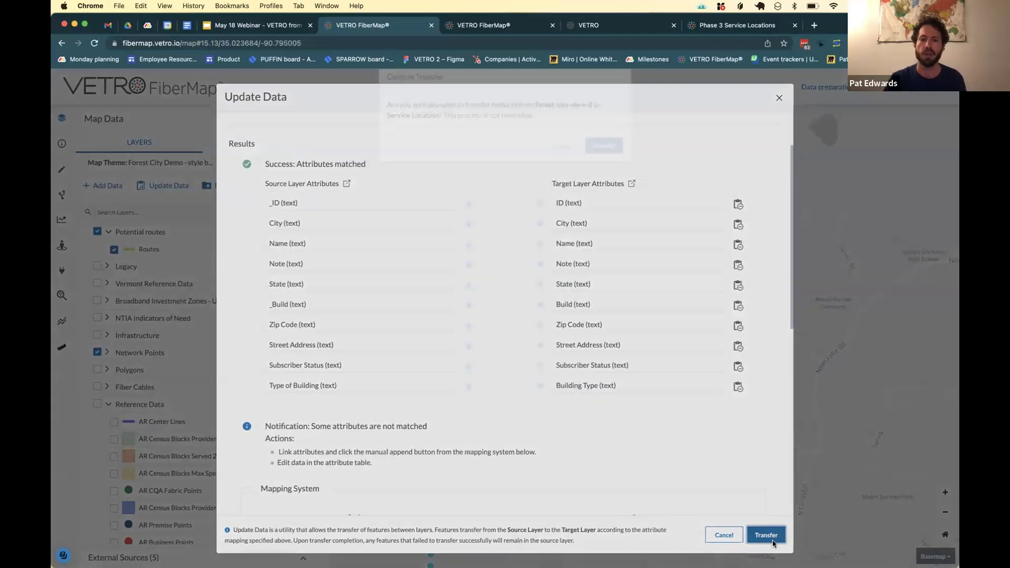
click(620, 170)
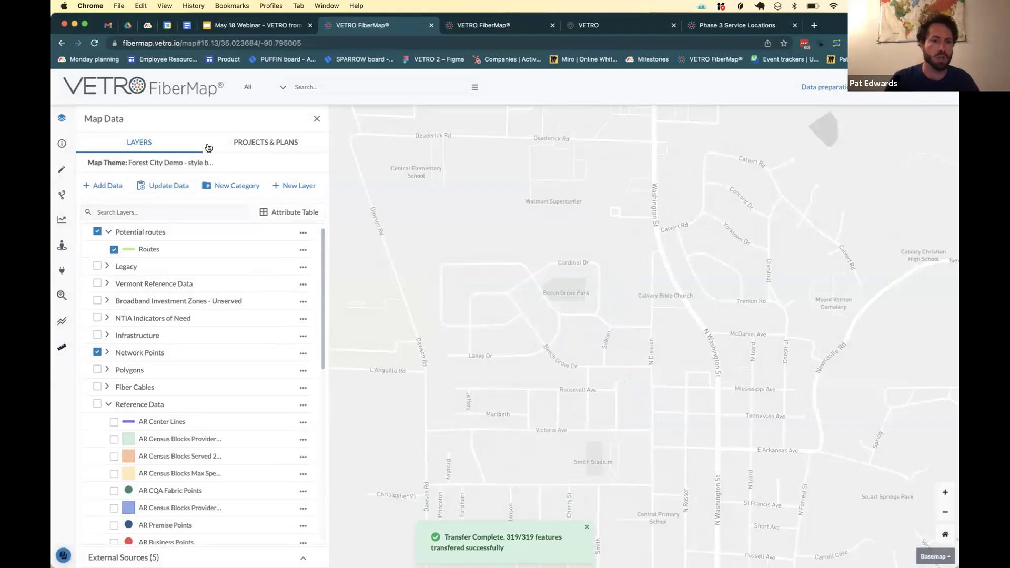
Step: Check the Data preparation plan in the project list and reload the map page
click(259, 148)
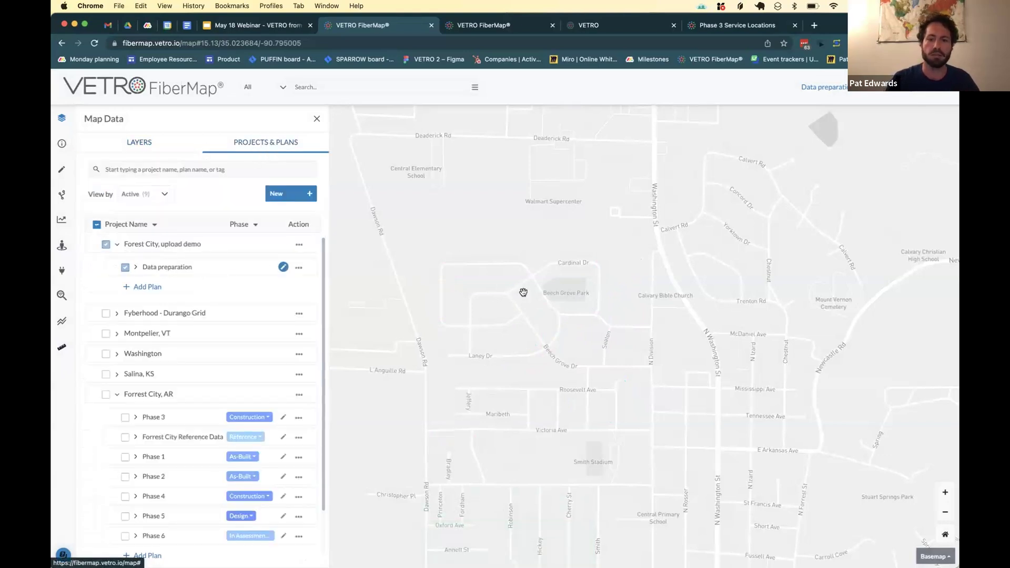
scroll(525, 294, down, 5)
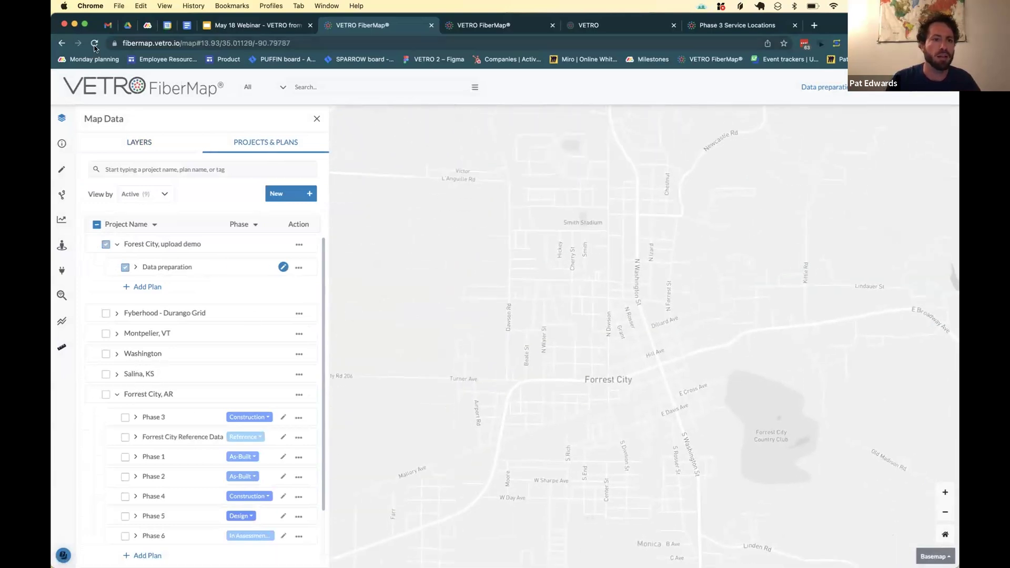
click(170, 92)
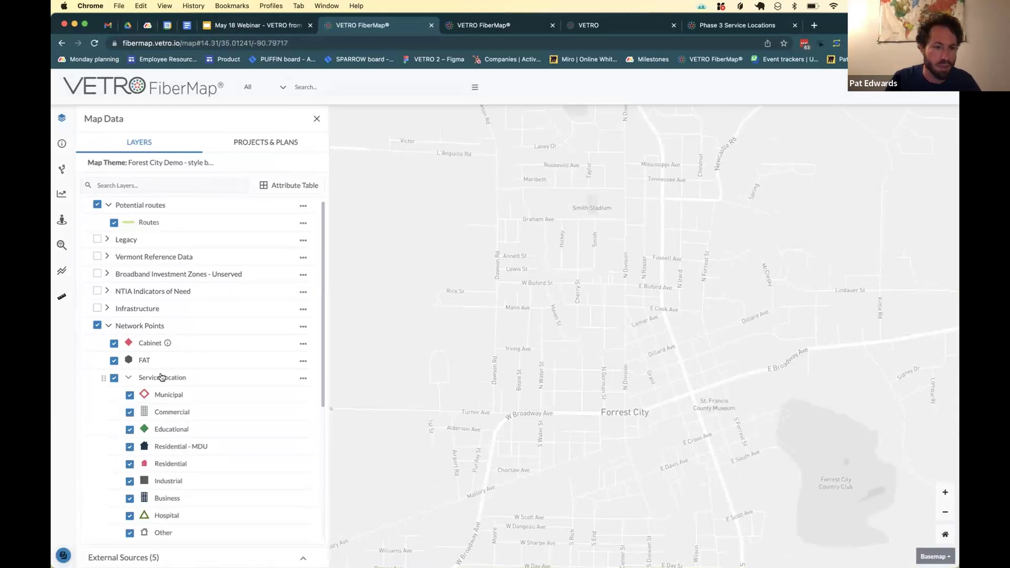
Step: Turn on the Imports category and expand it to list its layers
scroll(244, 327, down, 5)
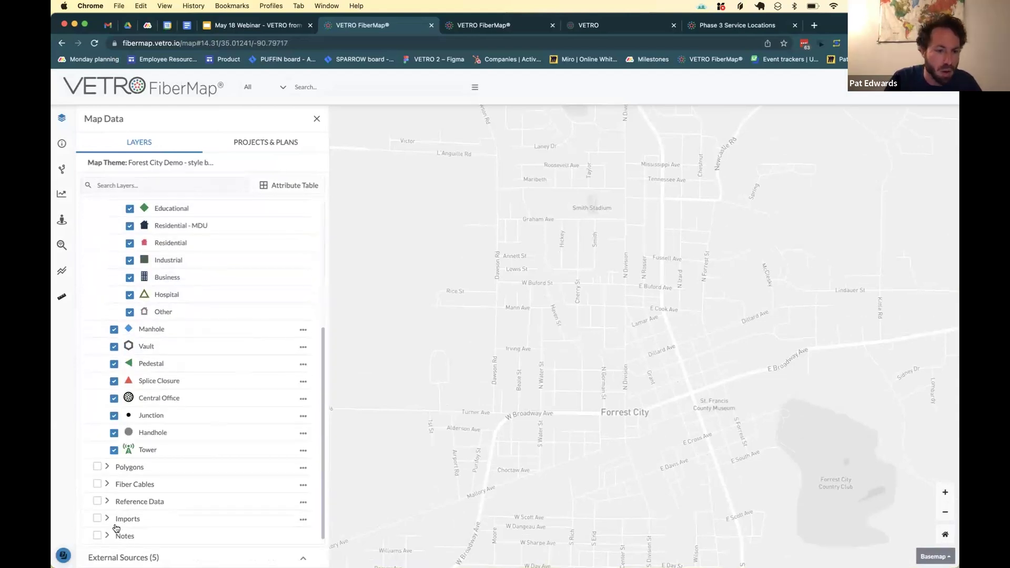
click(97, 519)
click(108, 520)
scroll(129, 517, down, 1)
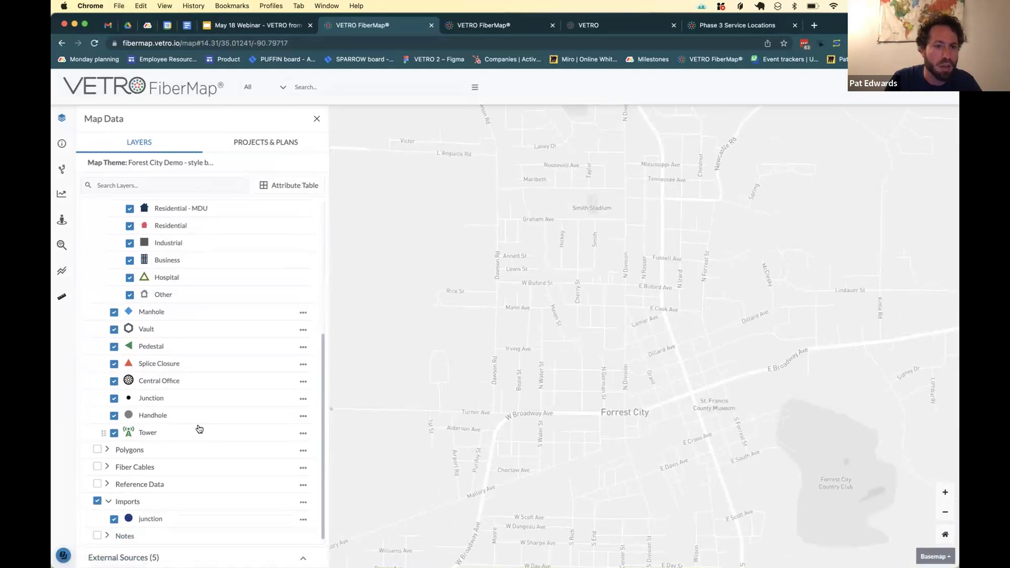
Step: Check the project plans and the layer list for the plan and layers switched on for display
scroll(199, 429, up, 5)
click(261, 144)
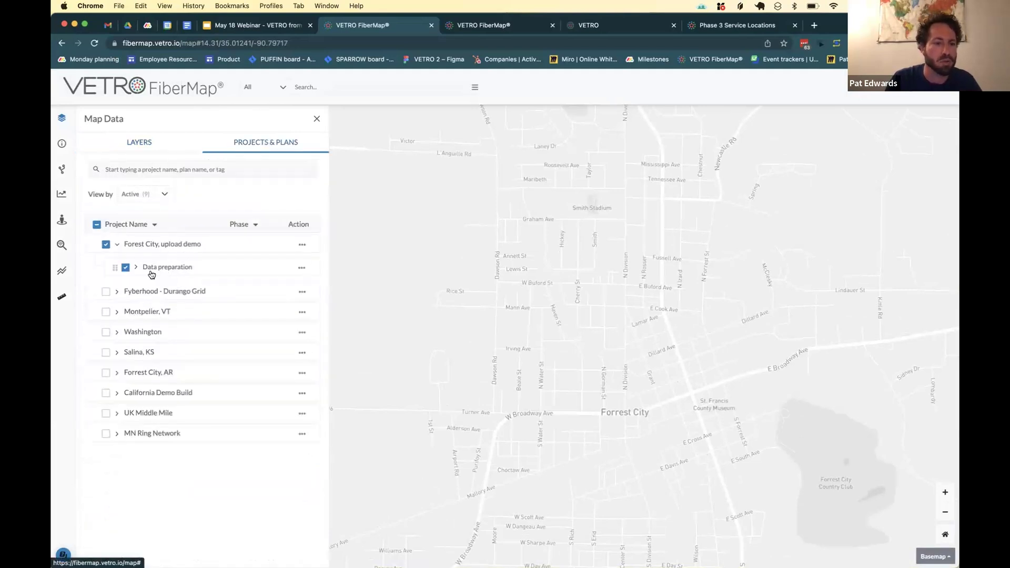
click(155, 145)
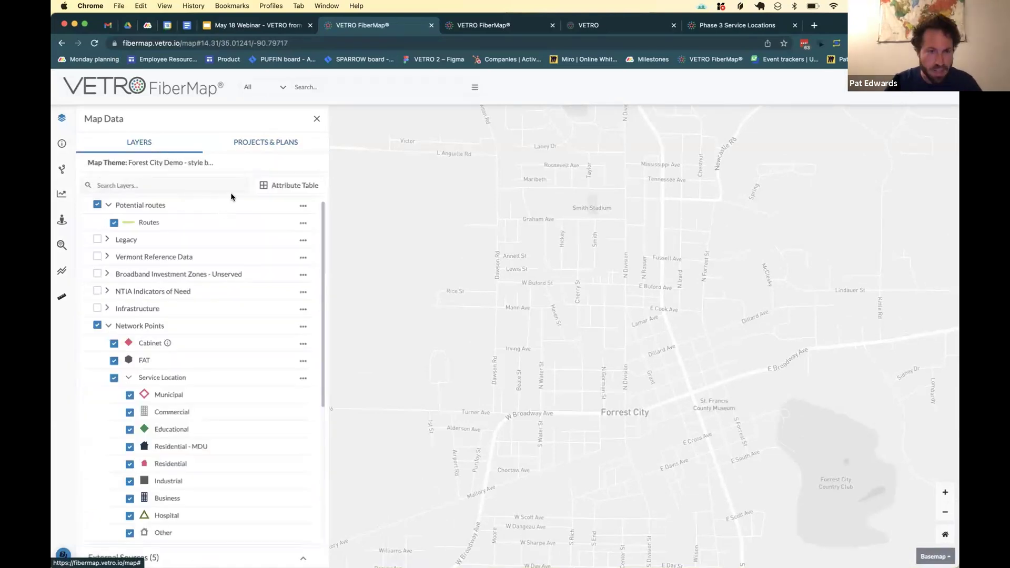
click(249, 148)
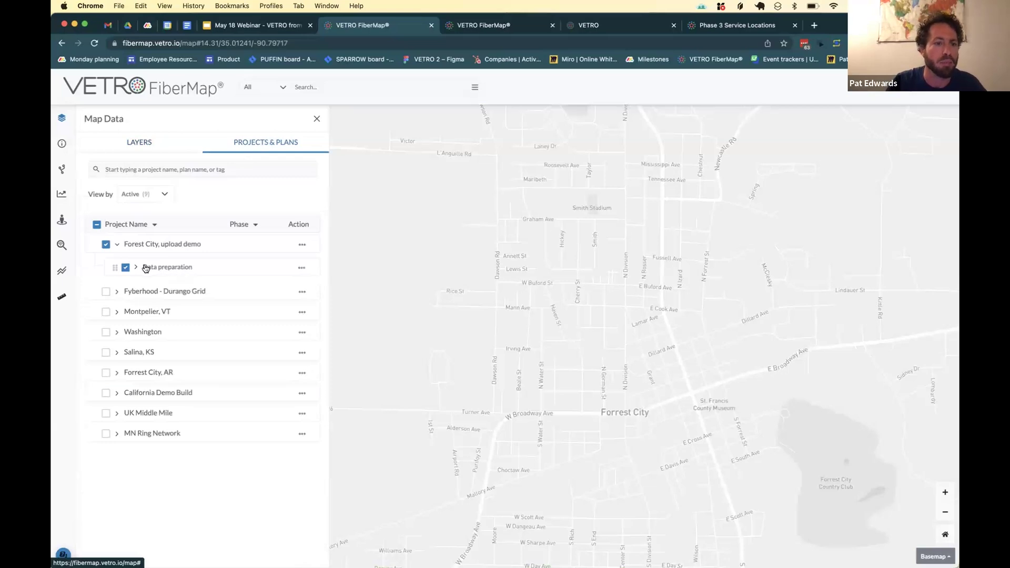
click(161, 146)
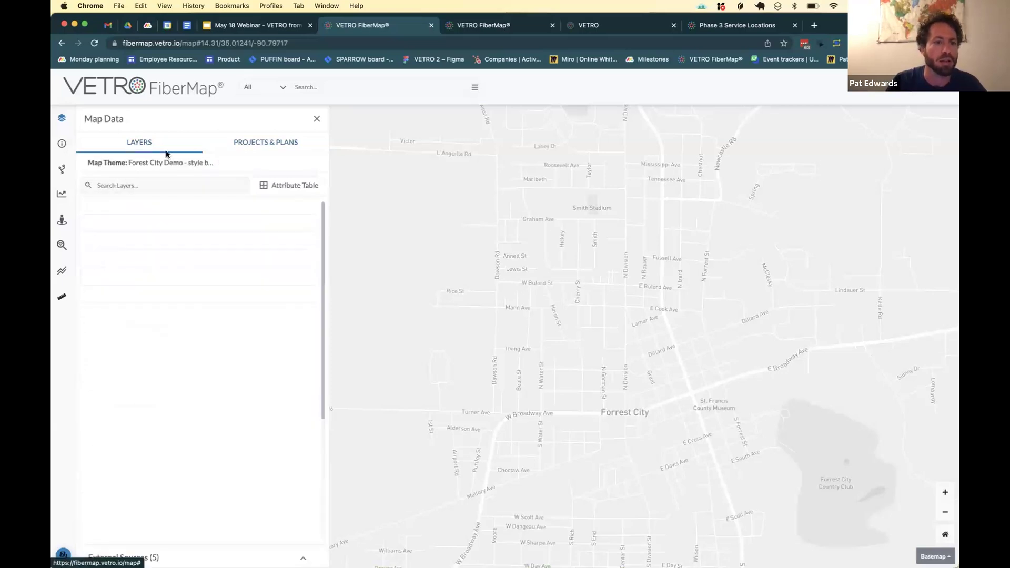
scroll(232, 333, down, 10)
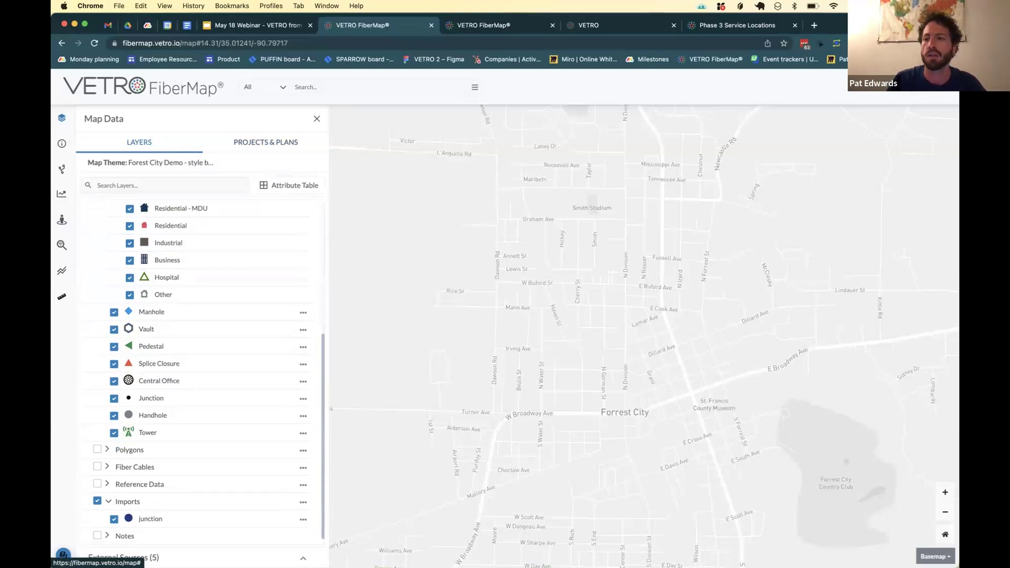
Step: Activate the Data preparation plan for editing and choose forest-city-sls-v-0.geojson from Downloads as the data file to add
click(859, 94)
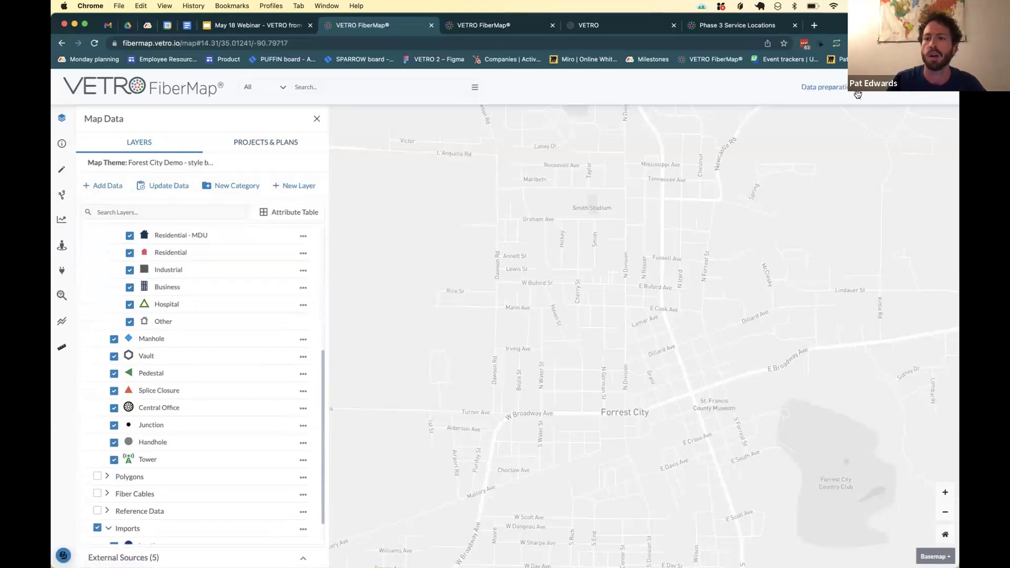
click(119, 188)
click(643, 188)
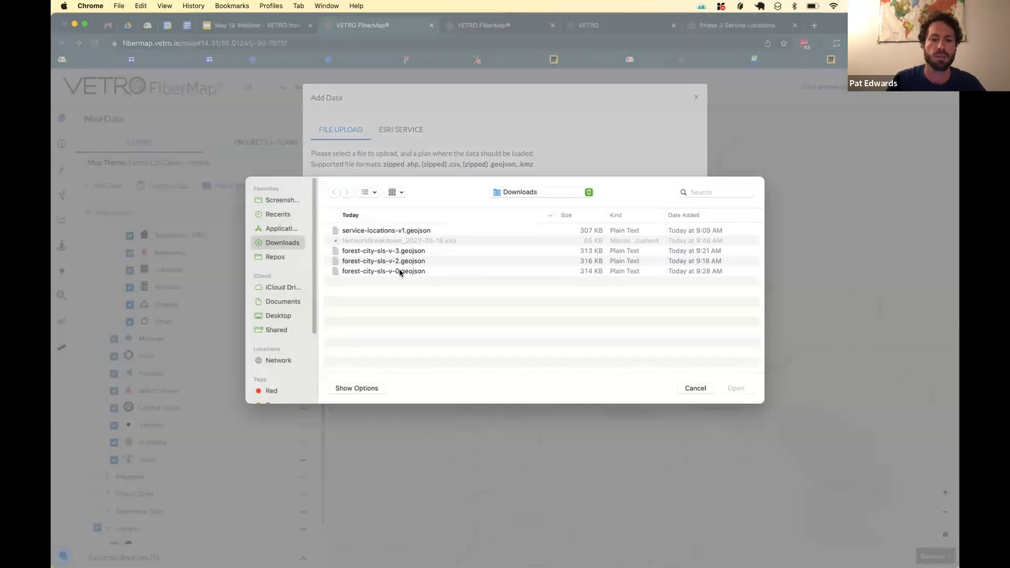
click(401, 272)
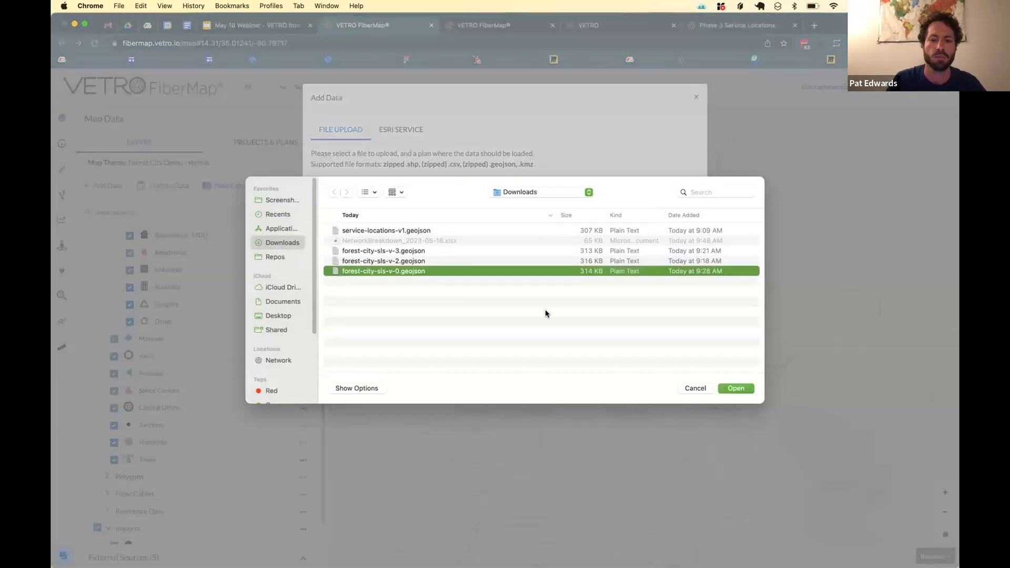
click(734, 388)
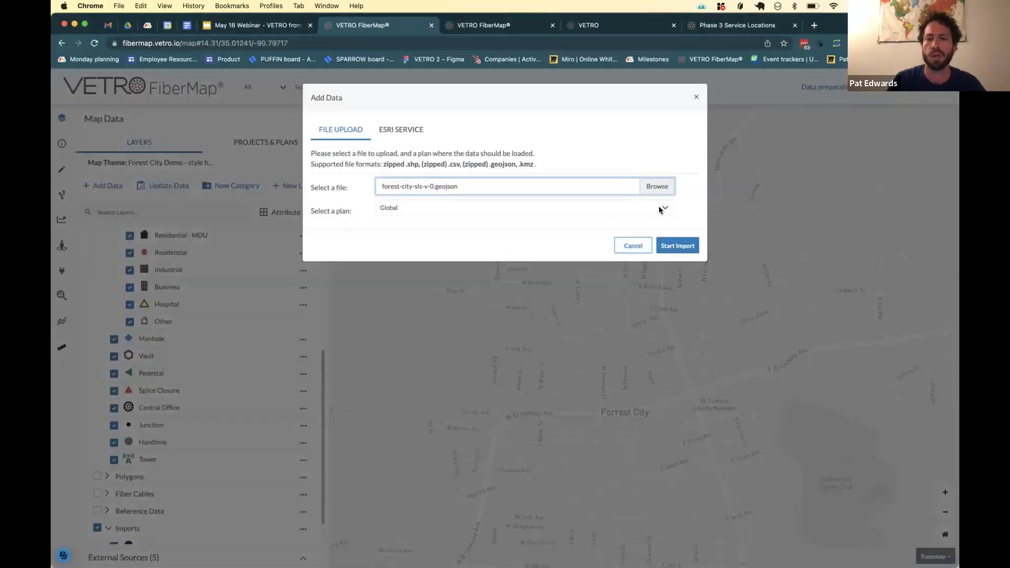
Step: Set Data preparation as the destination plan for the uploaded file and start the import
click(660, 210)
scroll(473, 158, up, 3)
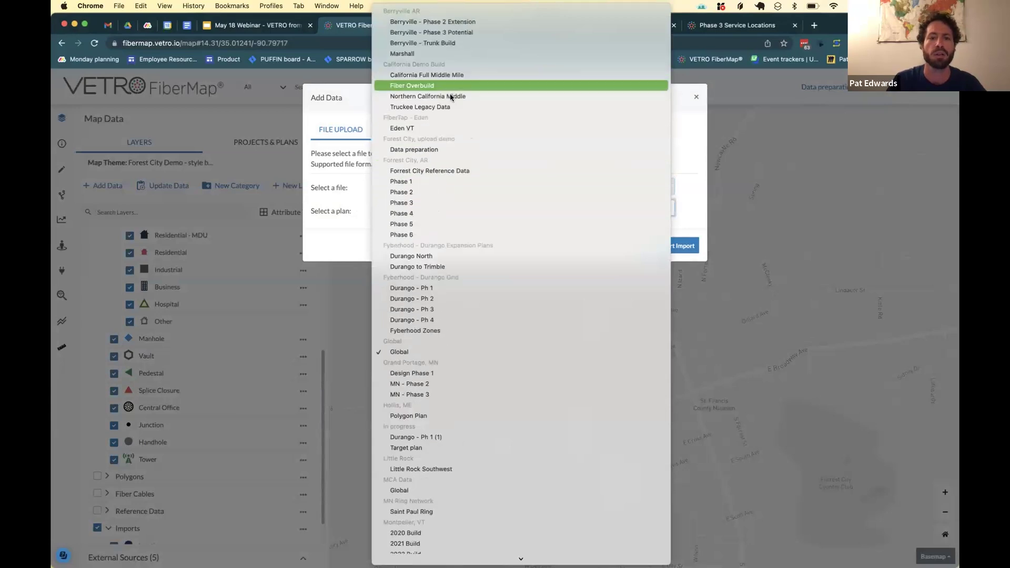
click(437, 149)
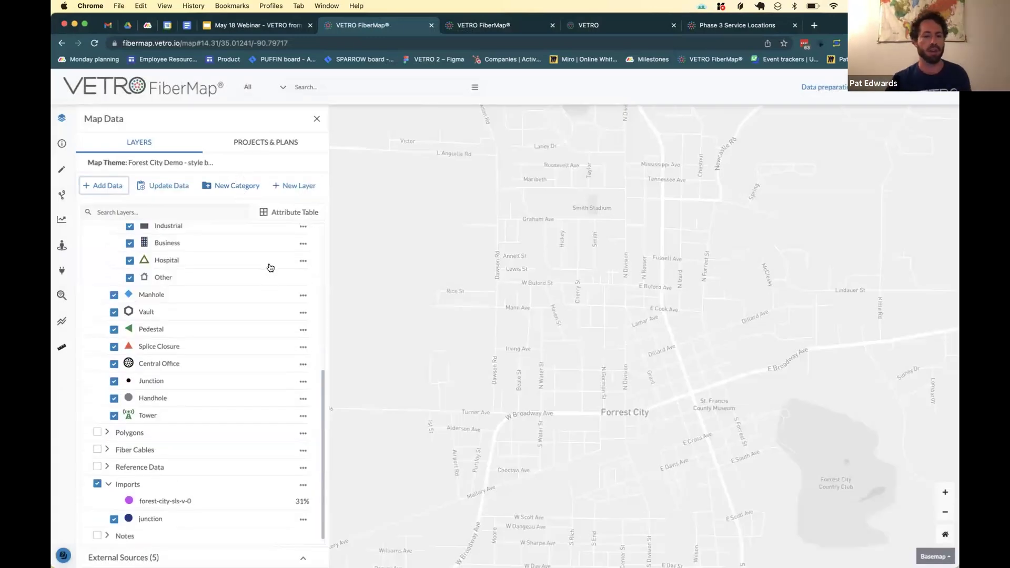
click(303, 520)
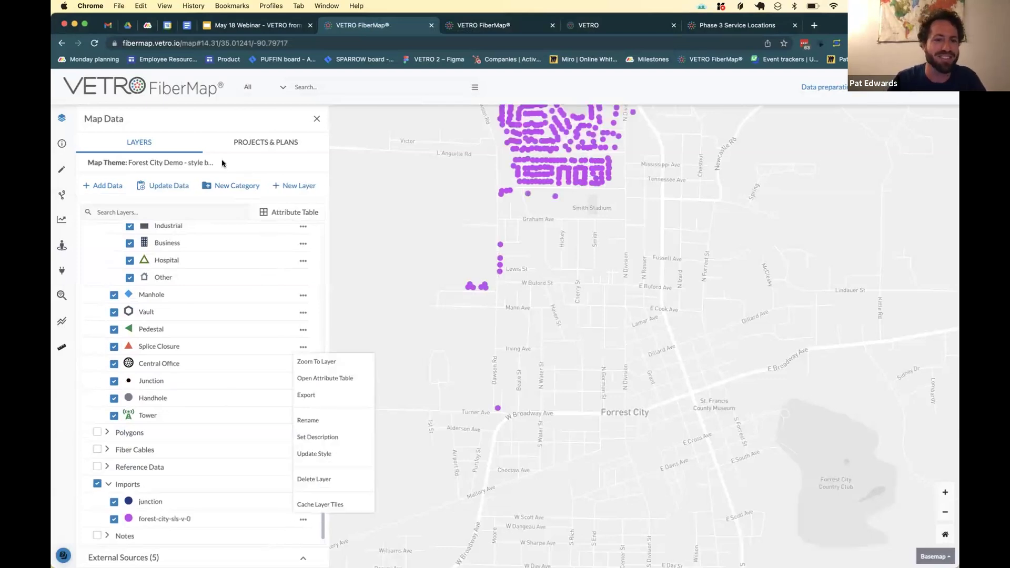
Step: Start a data update with forest-city-sls-v-0 as the source layer and Service Location as the target layer
click(163, 188)
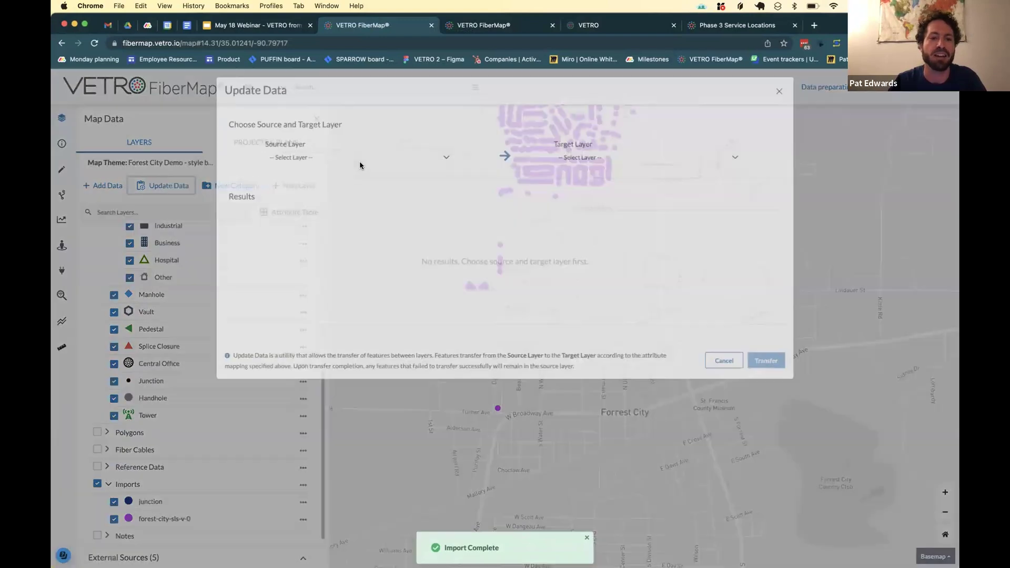
click(358, 162)
scroll(337, 474, down, 5)
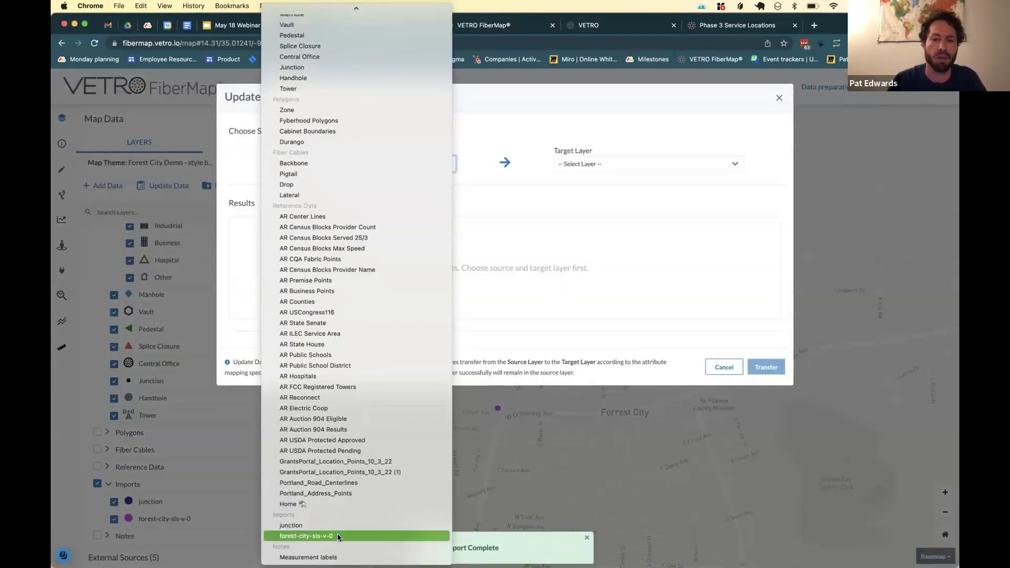
click(336, 536)
click(626, 164)
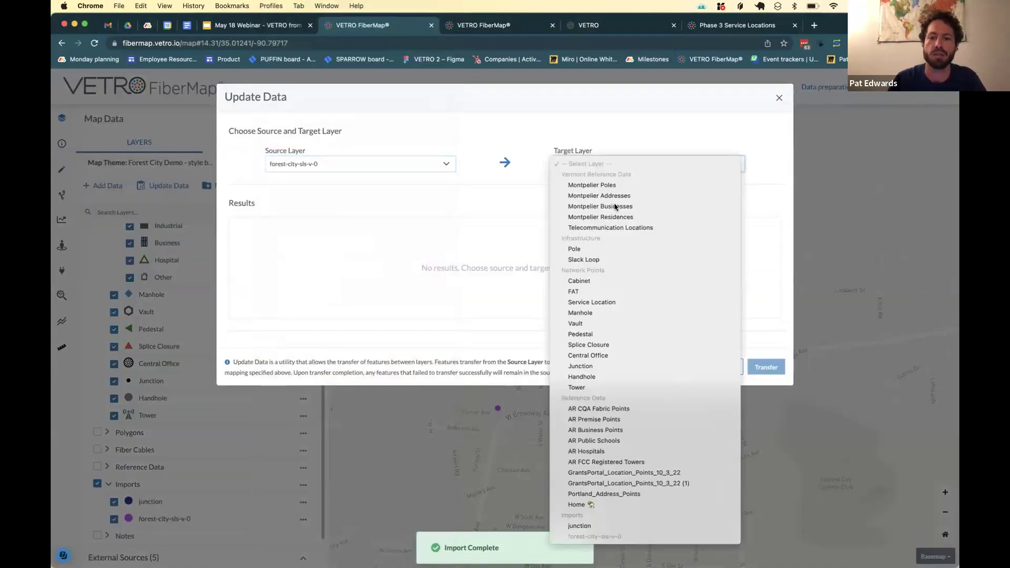
click(602, 300)
Step: Map the source attribute Type of Building to Building Type, and transfer the forest-city-sls-v-0 features to Service Location
scroll(469, 432, down, 5)
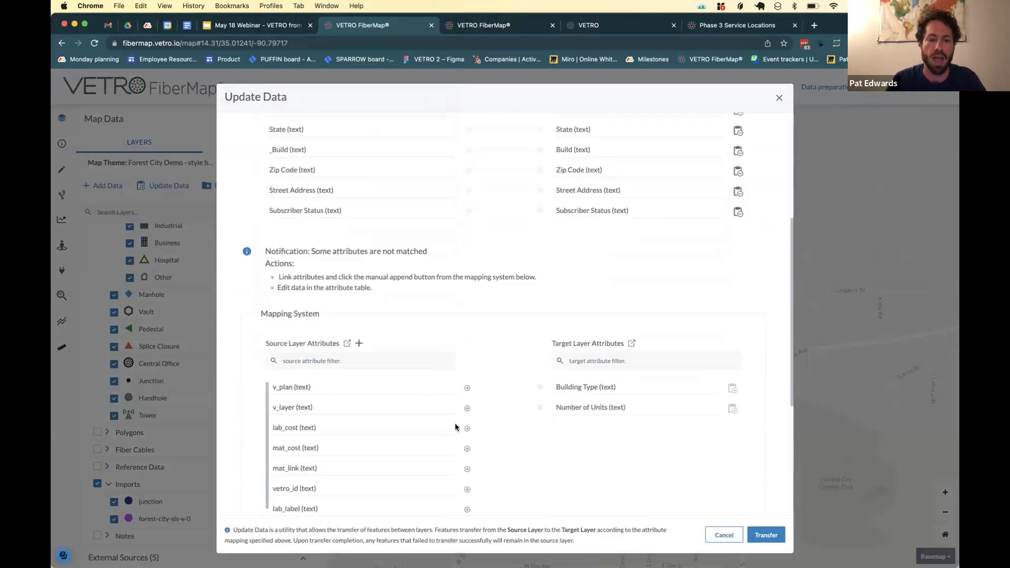
scroll(431, 416, down, 3)
scroll(437, 441, down, 4)
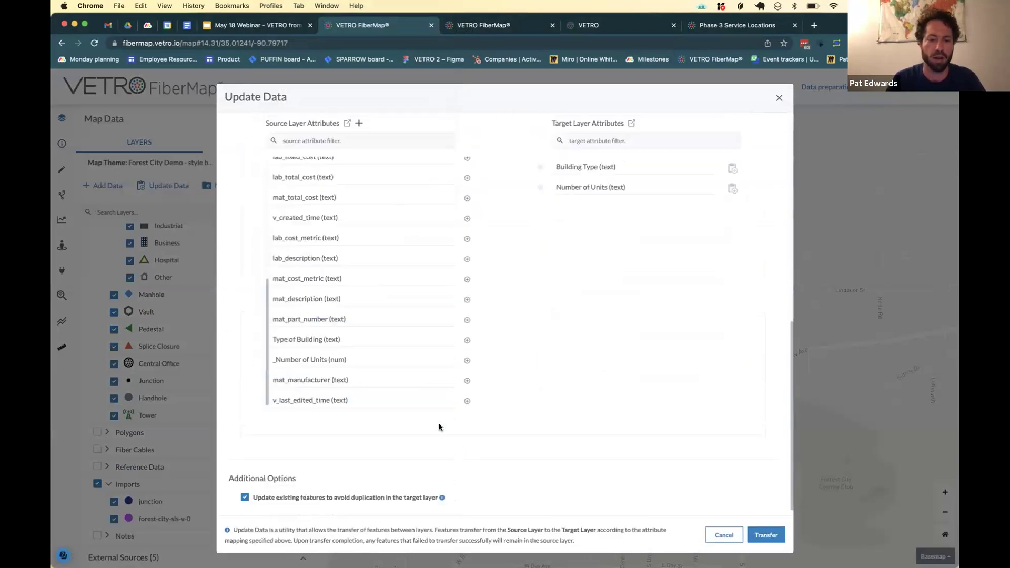
drag(467, 340, 540, 167)
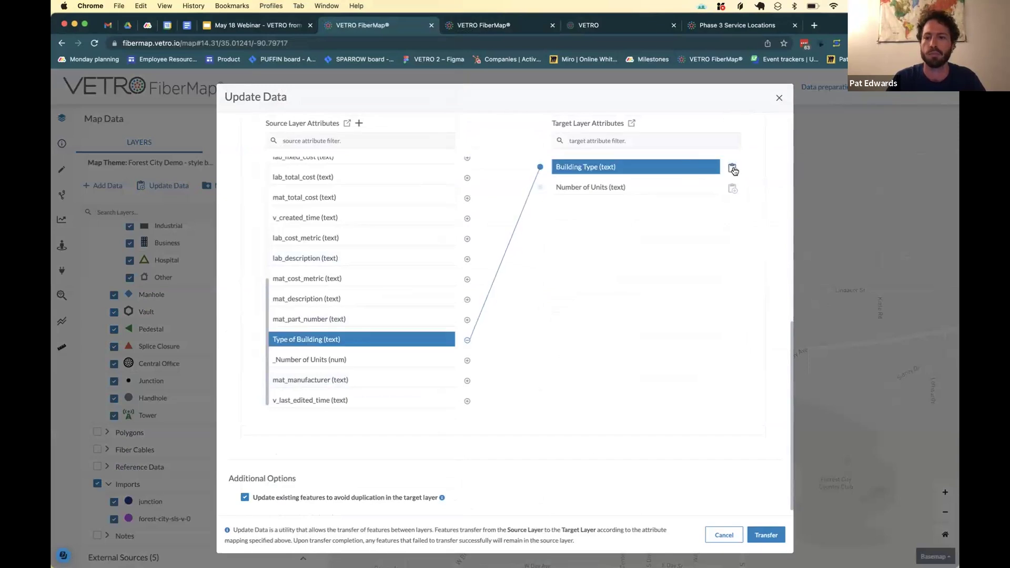
click(733, 170)
click(766, 535)
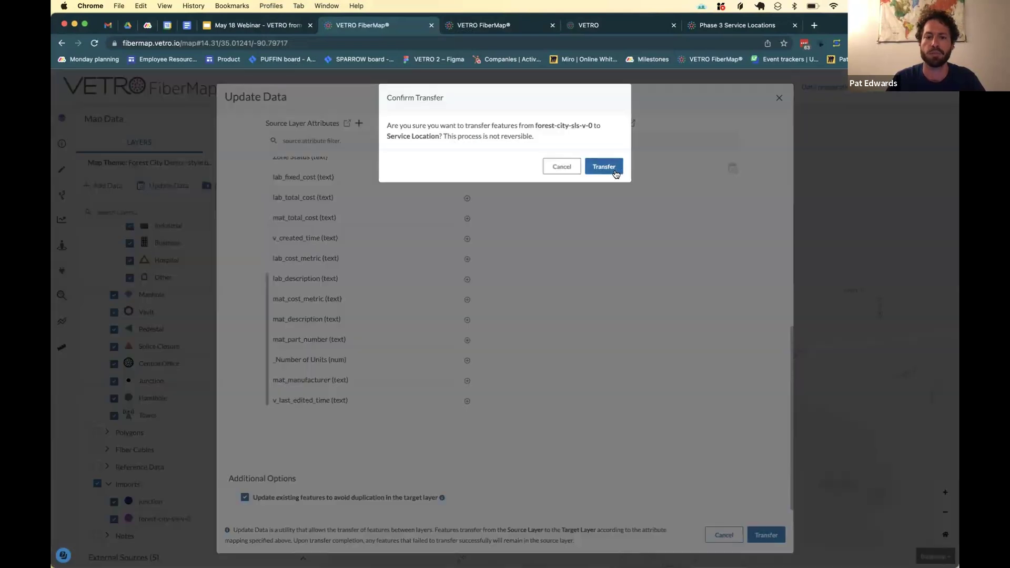
click(614, 170)
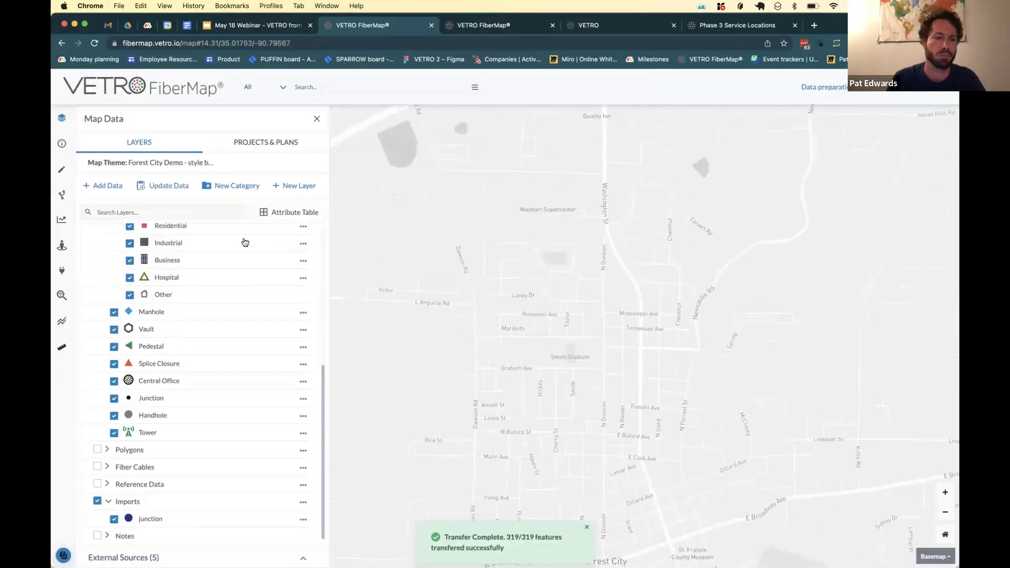
Step: Expand the Forrest City, AR project and turn on its Phase 3 plan for display on the map
scroll(229, 253, up, 5)
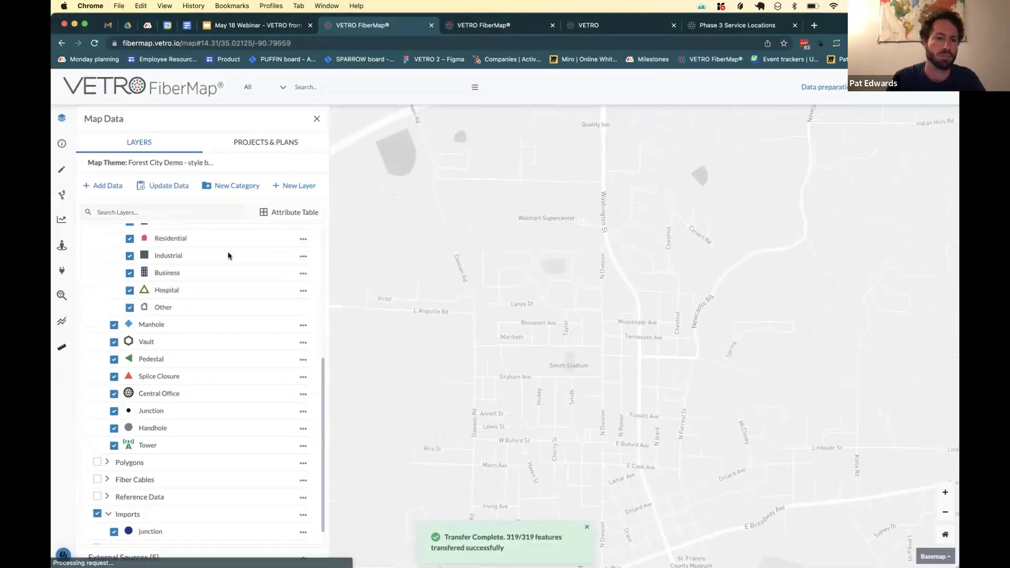
click(252, 149)
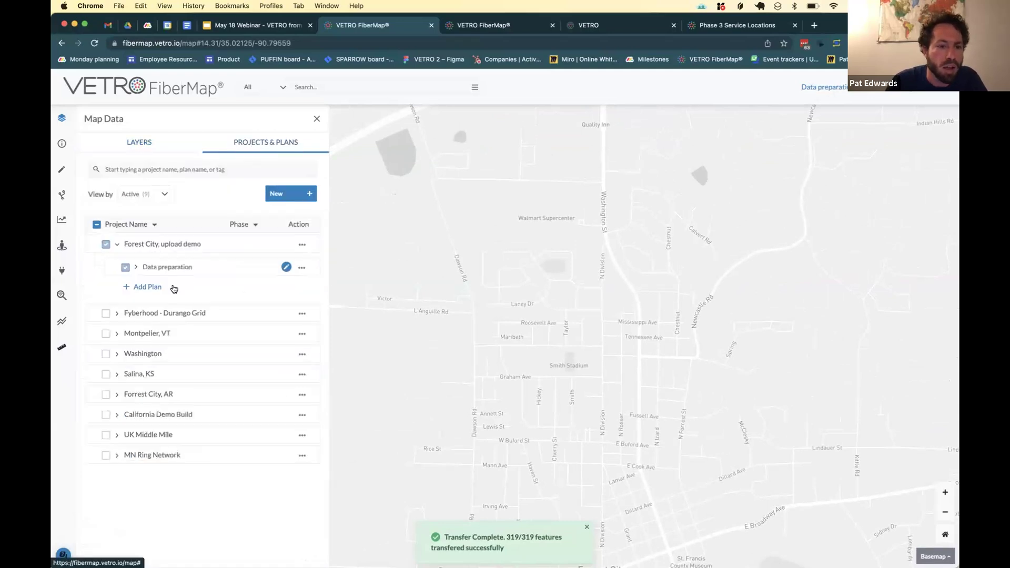
click(146, 142)
click(240, 143)
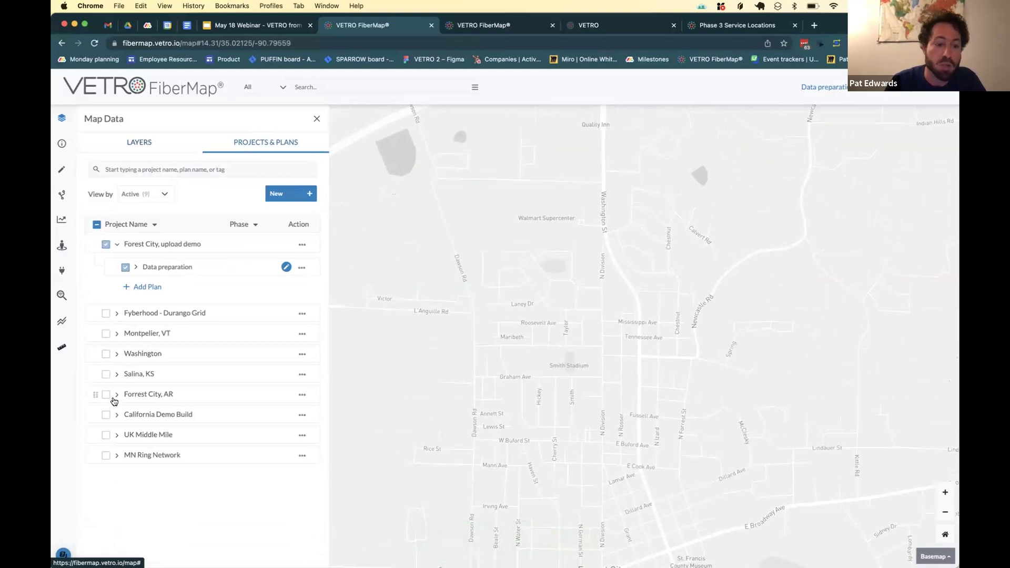
click(116, 399)
click(125, 417)
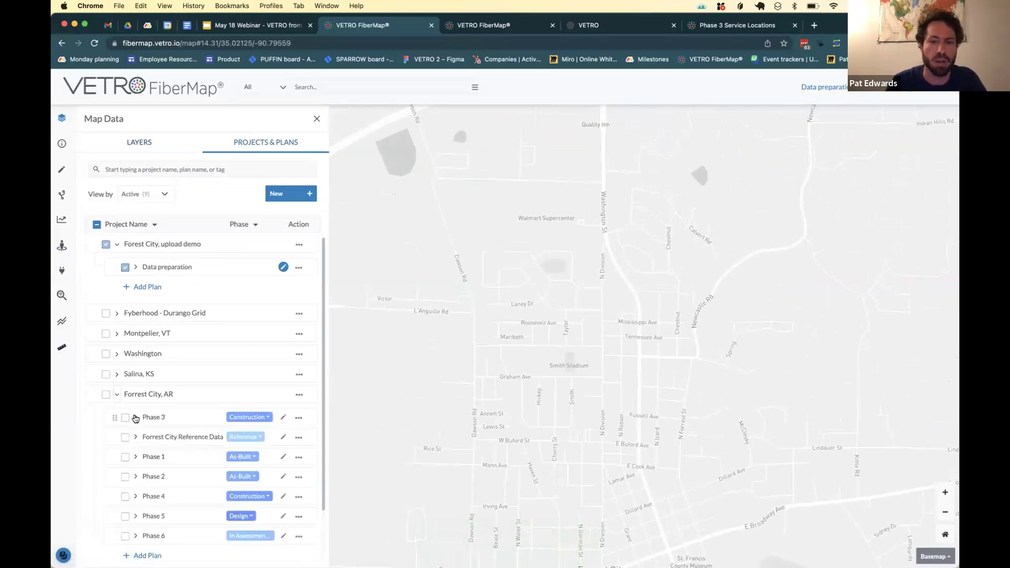
Step: Examine the Phase 3 service locations on the map, with their building symbols and Number of Units labels
scroll(526, 253, up, 5)
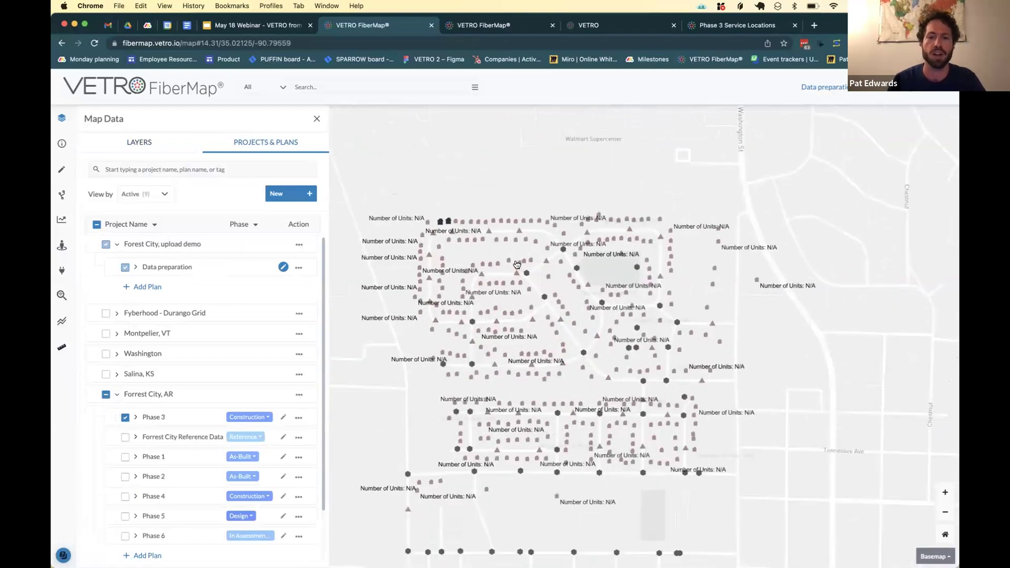
scroll(527, 246, up, 4)
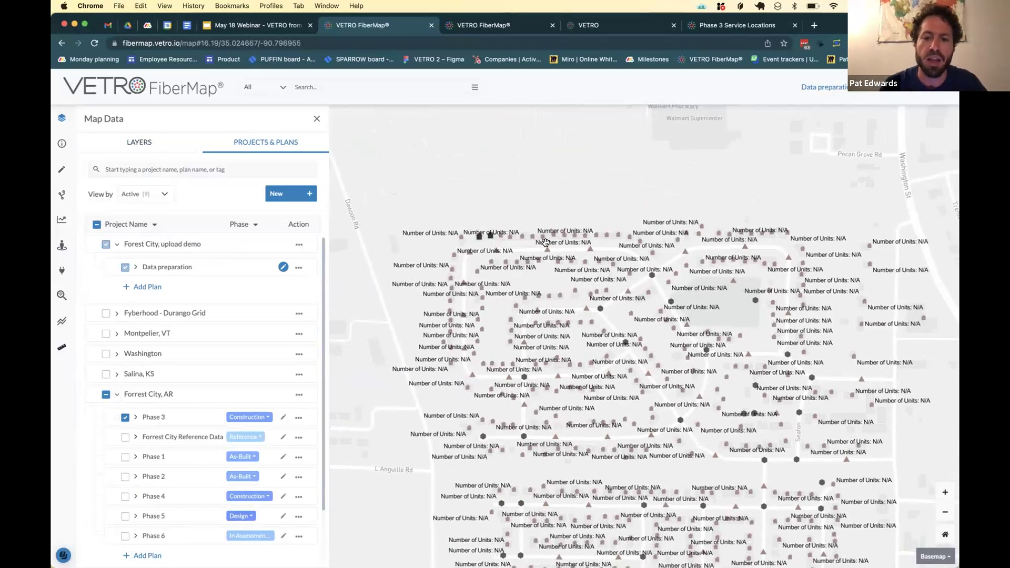
scroll(526, 247, down, 2)
scroll(516, 250, up, 2)
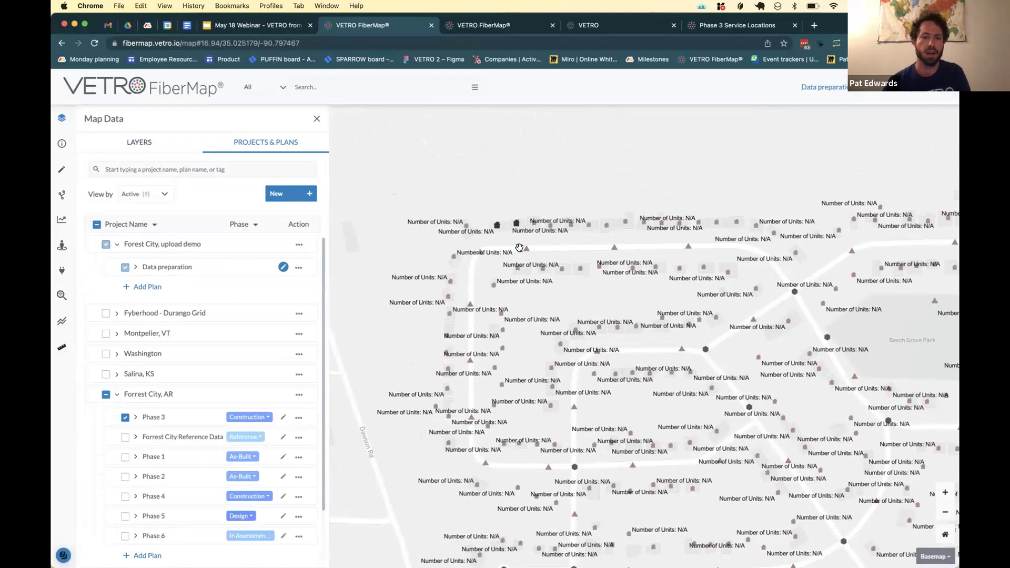
scroll(446, 274, down, 2)
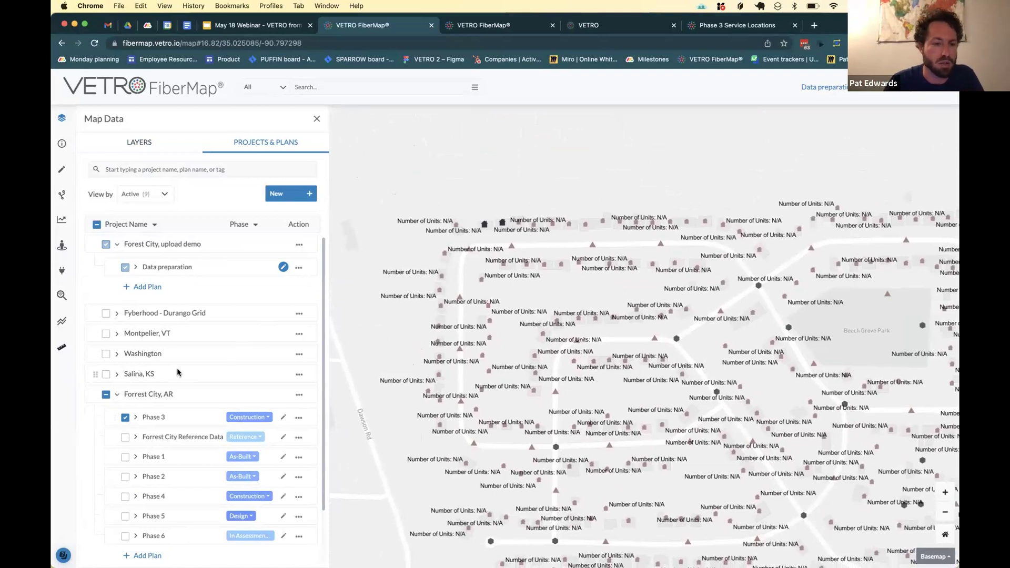
drag(506, 273, 485, 258)
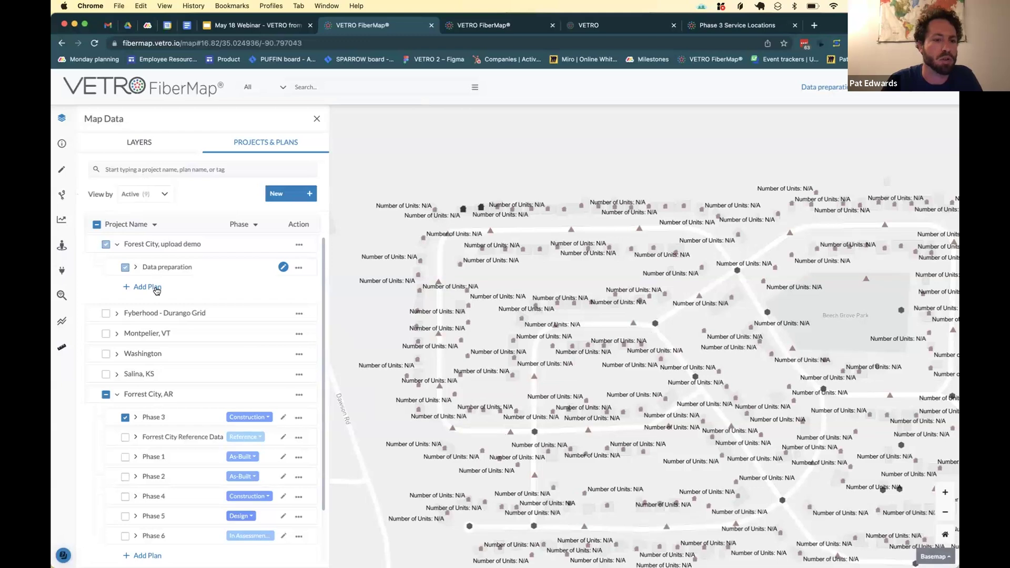
Step: Show the Zone layer from the Polygons category and bring the full zone boundaries into view
click(172, 144)
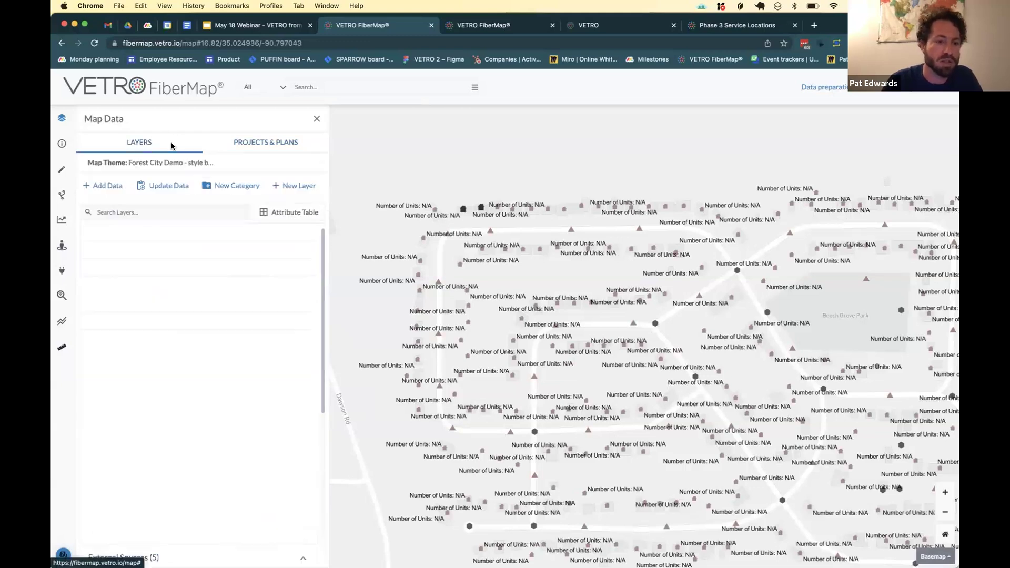
click(112, 354)
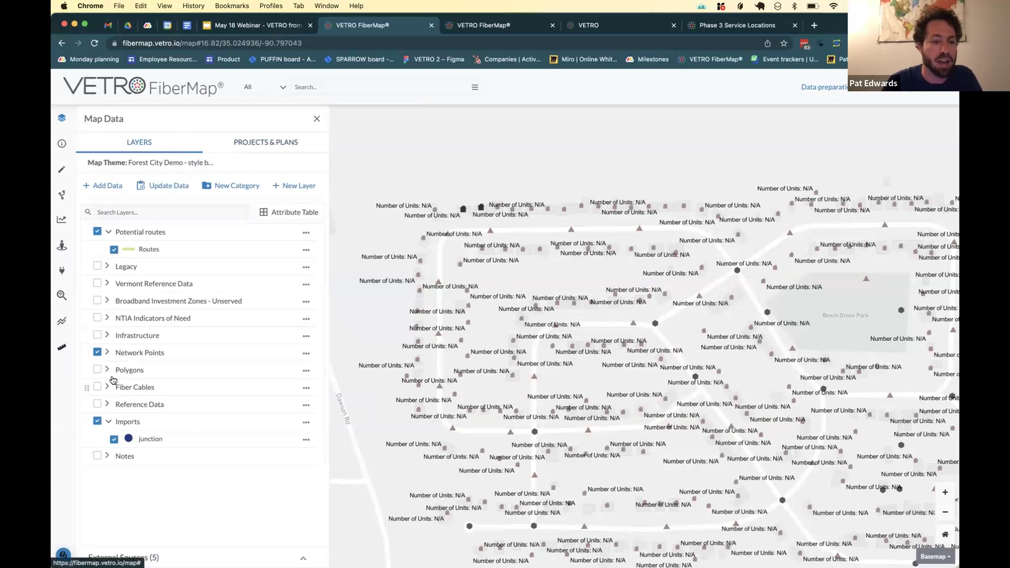
click(109, 369)
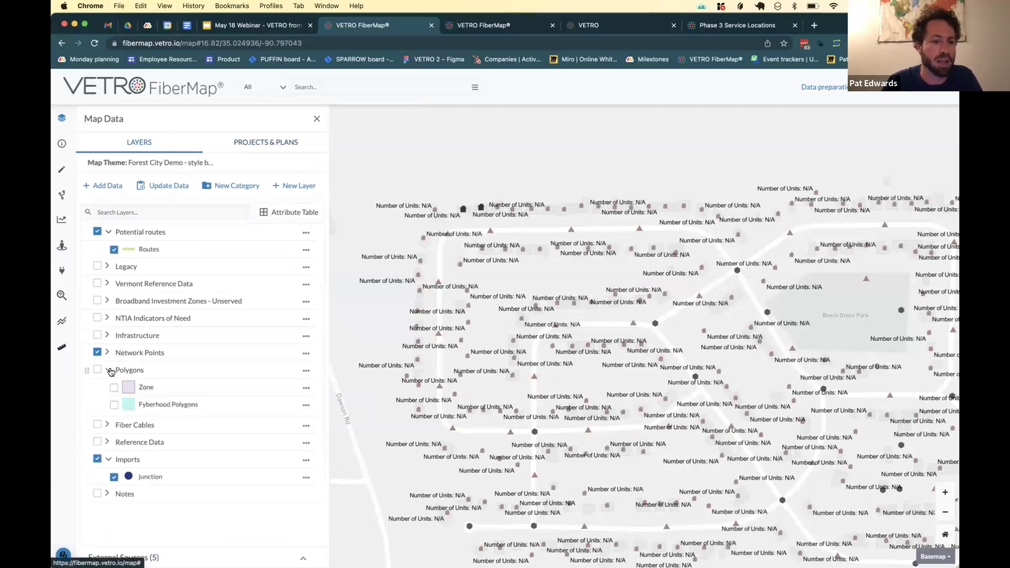
click(115, 388)
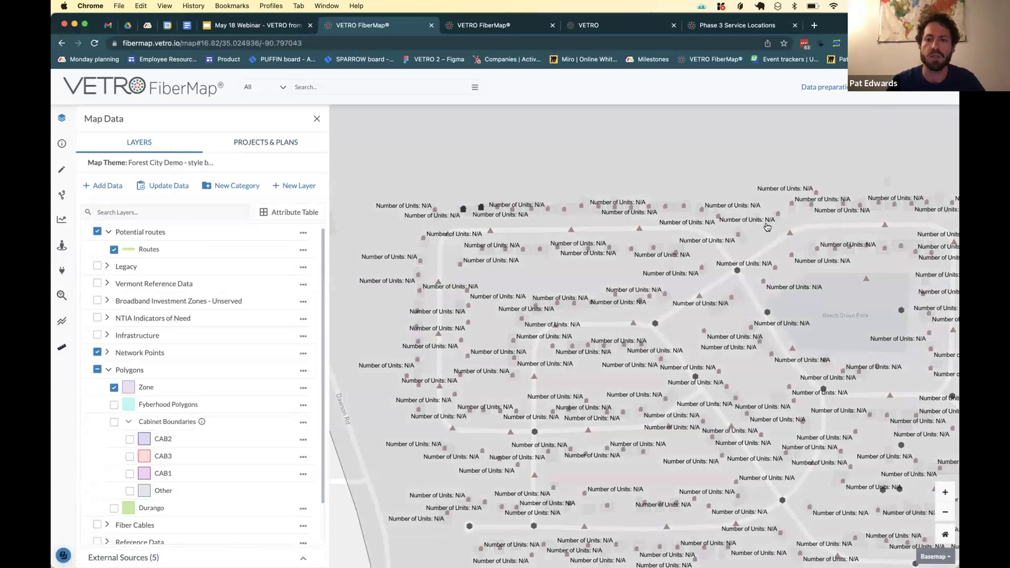
scroll(684, 257, down, 1)
scroll(673, 259, down, 5)
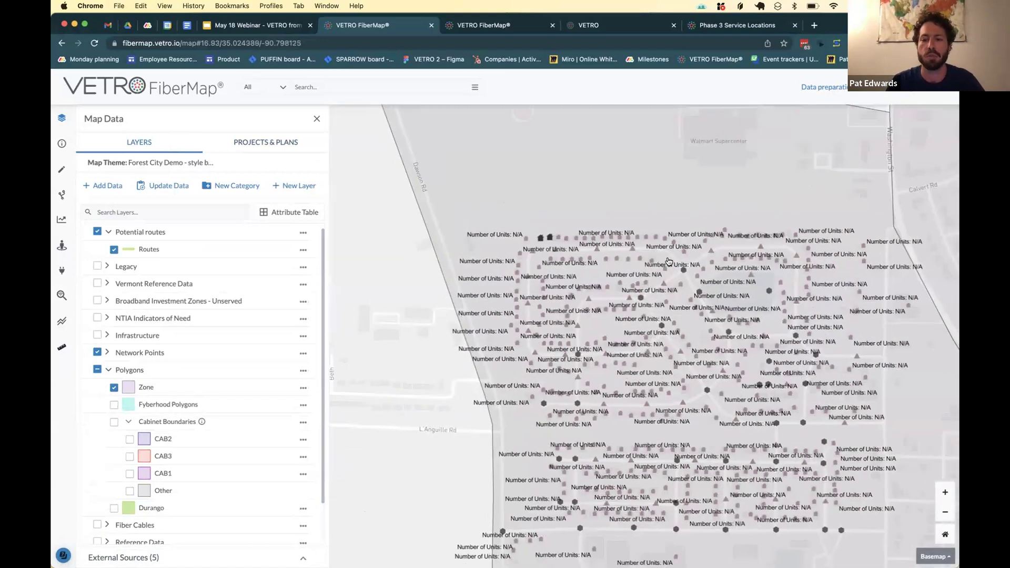
Step: Collapse the Polygons category and show the AR Center Lines layer from Reference Data
click(109, 370)
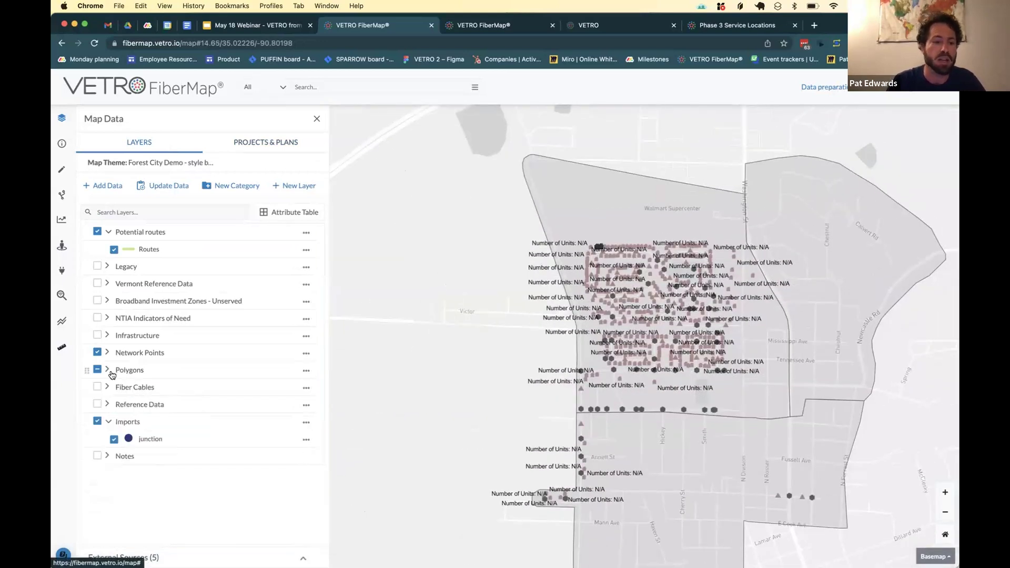
click(108, 404)
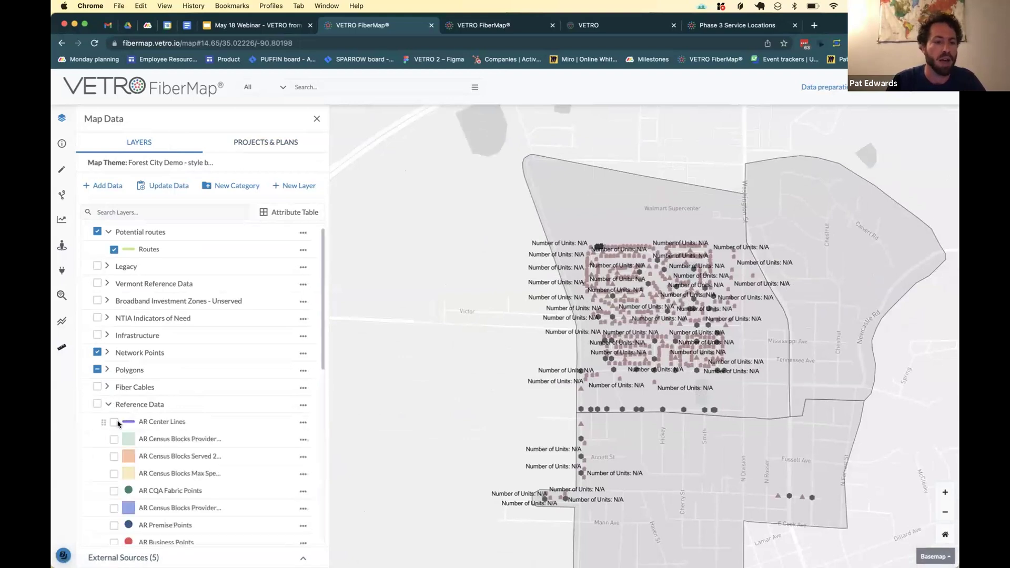
click(113, 422)
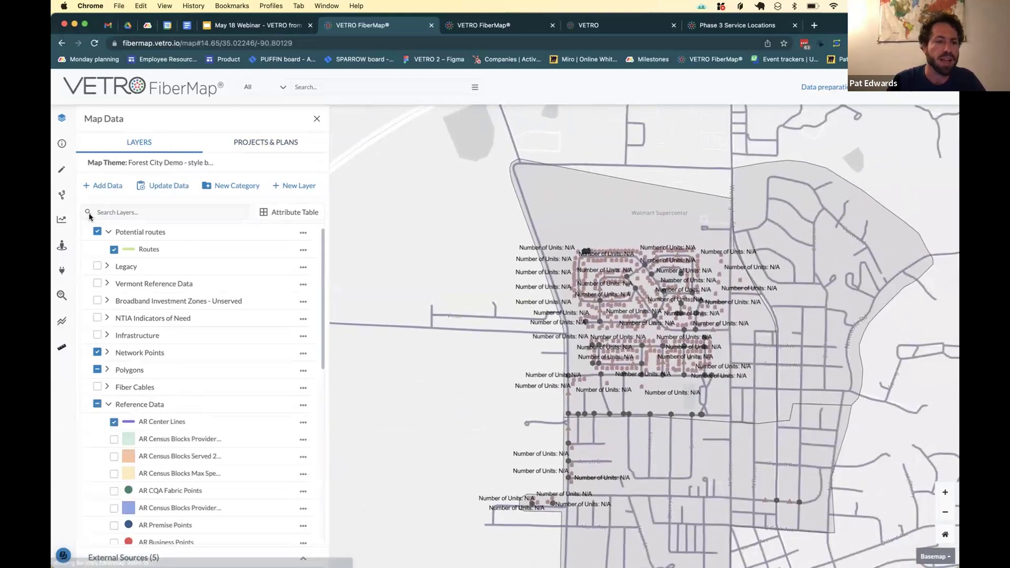
Step: Start a Tabulate analysis and select the North zone polygon directly on the map
click(63, 221)
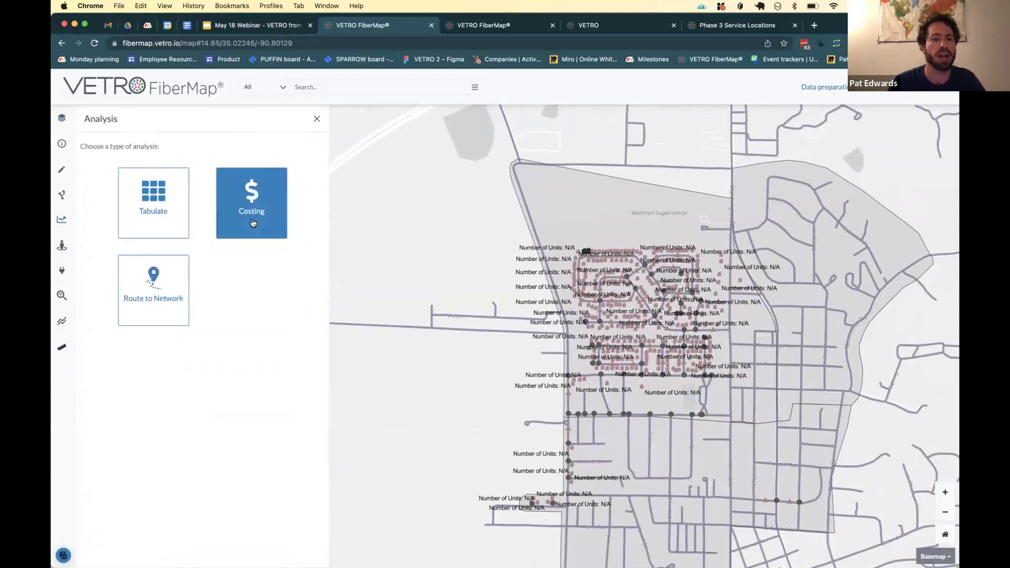
click(166, 210)
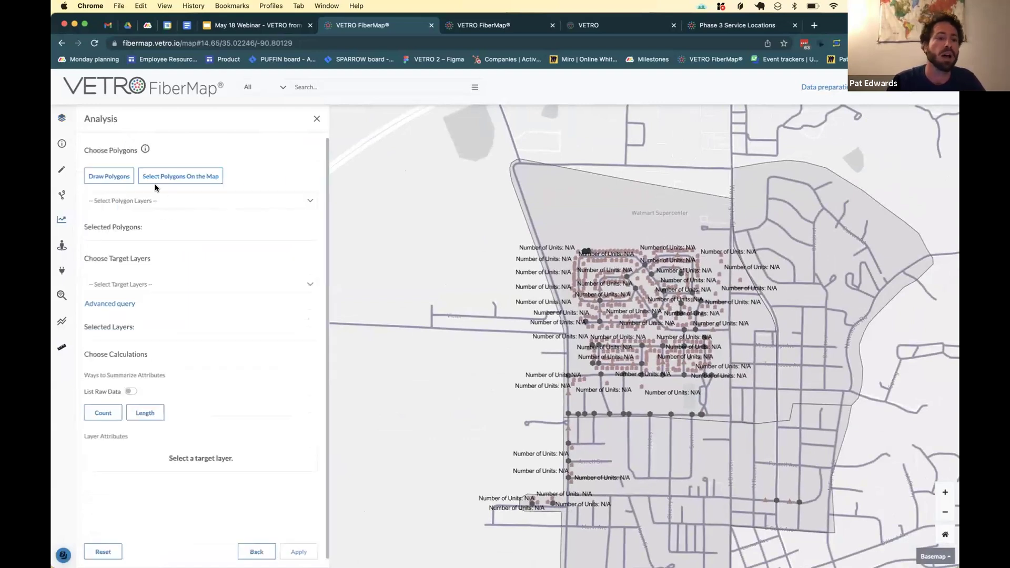
click(180, 199)
click(180, 176)
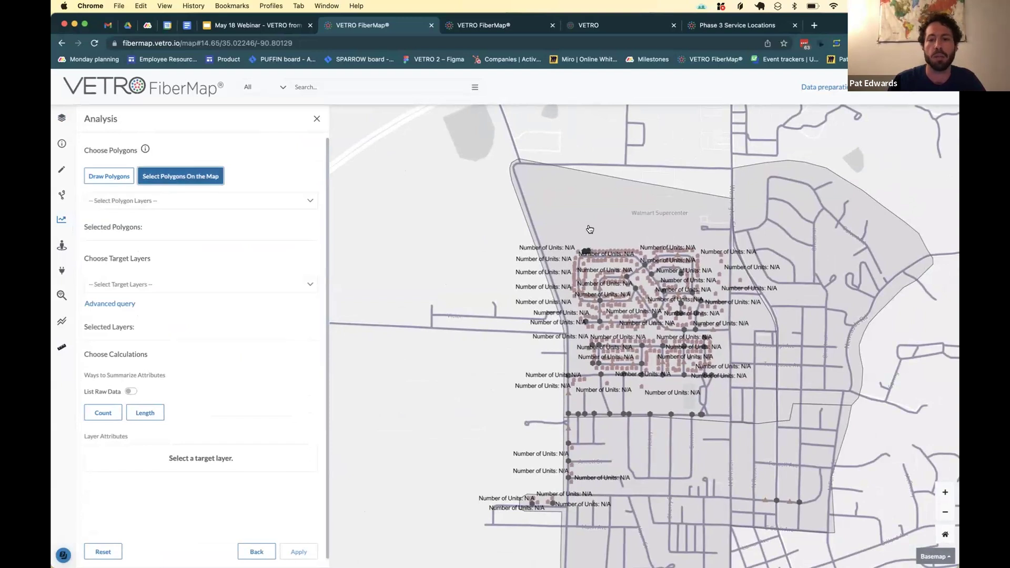
click(589, 225)
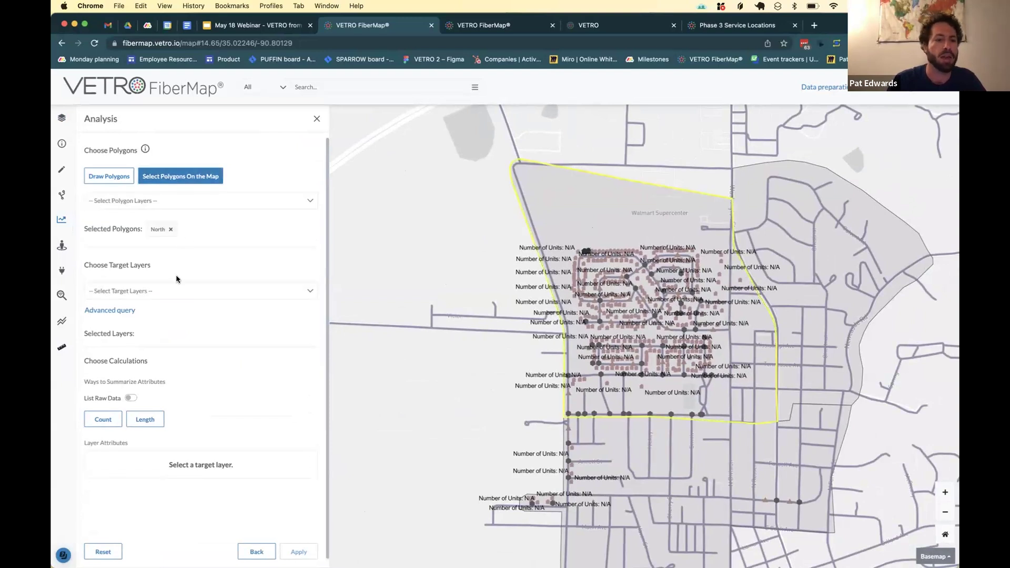
Step: Choose Service Location and AR Center Lines as the target layers of the tabulation
click(170, 288)
text(serv)
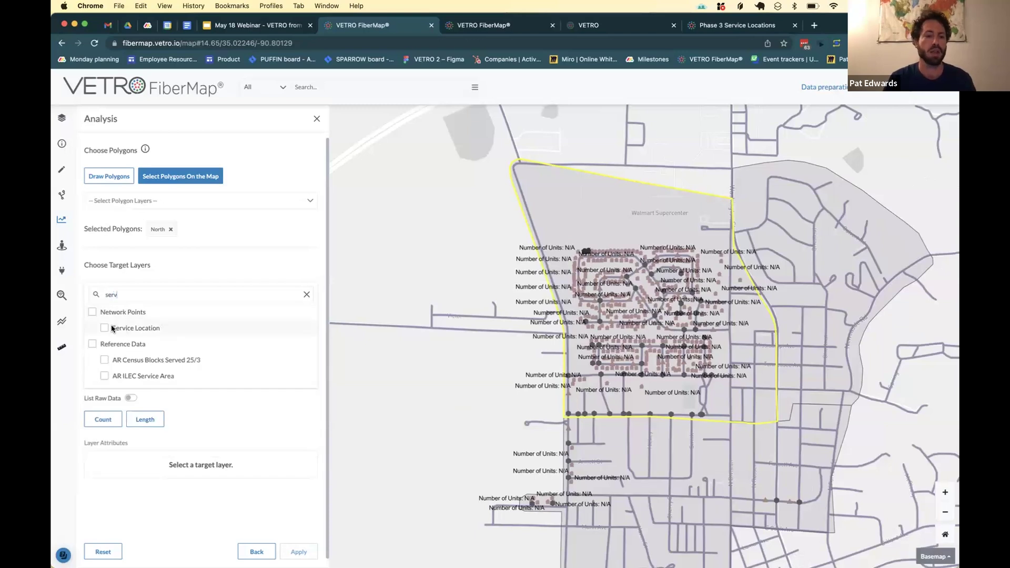
click(112, 329)
double_click(112, 294)
text(ar)
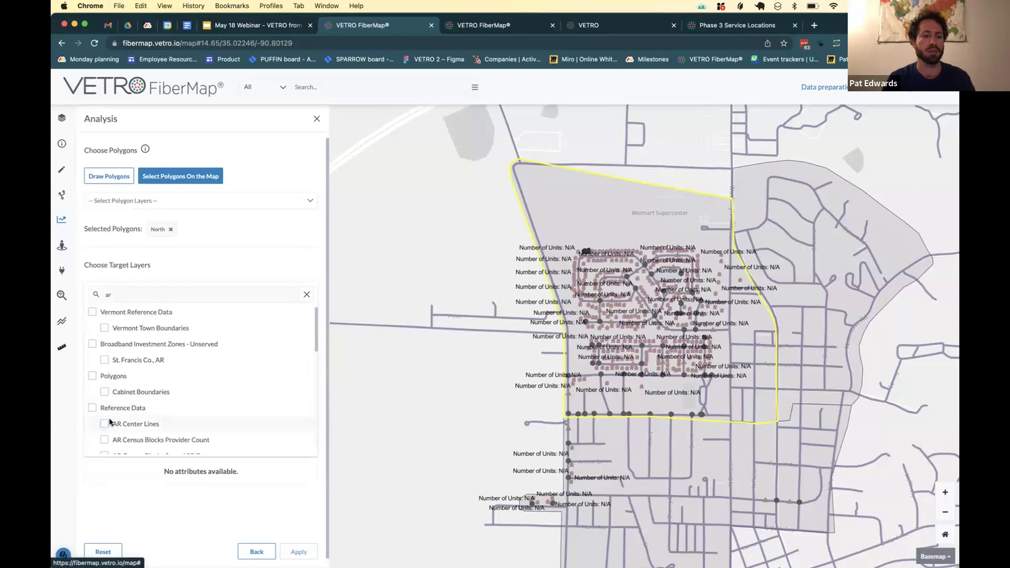
click(106, 424)
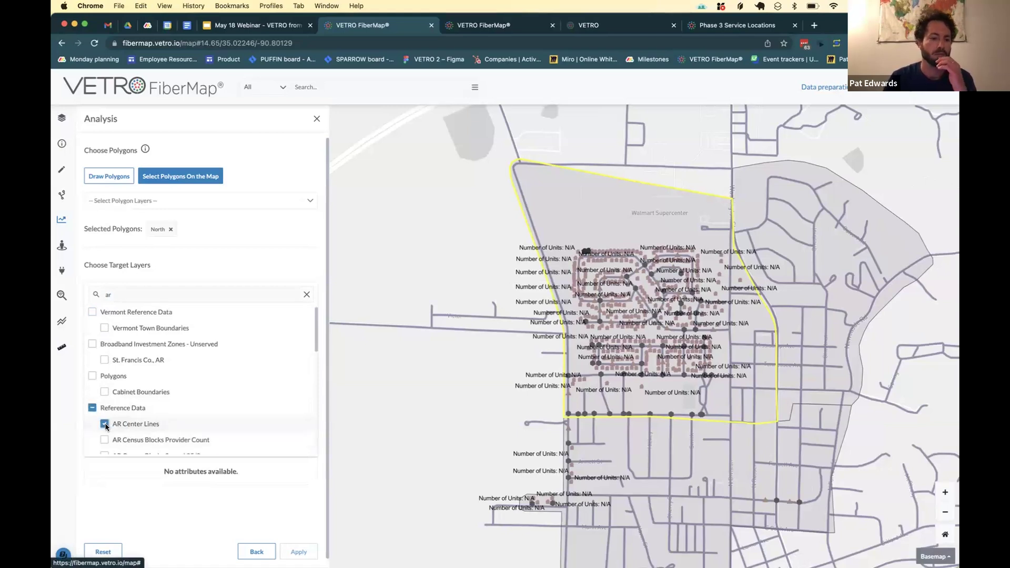
click(198, 504)
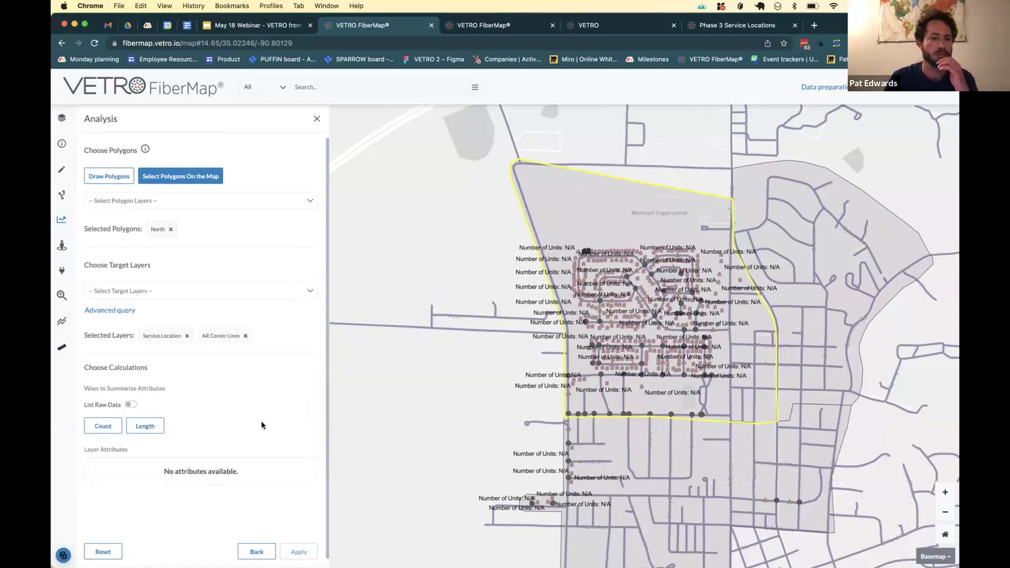
Step: Set the calculation to Count and run the tabulation for the North polygon
click(120, 430)
click(287, 550)
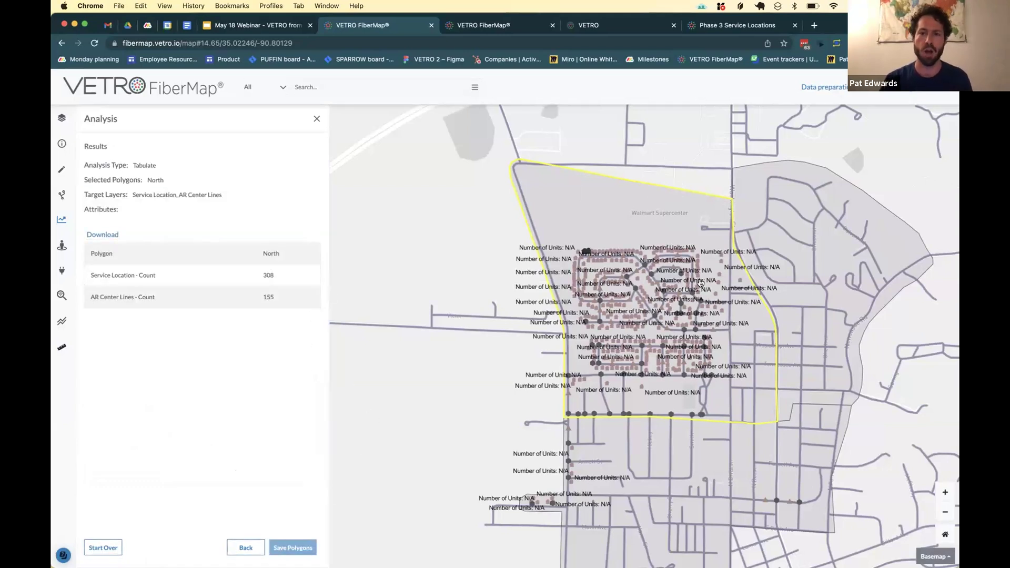
drag(702, 268, 671, 273)
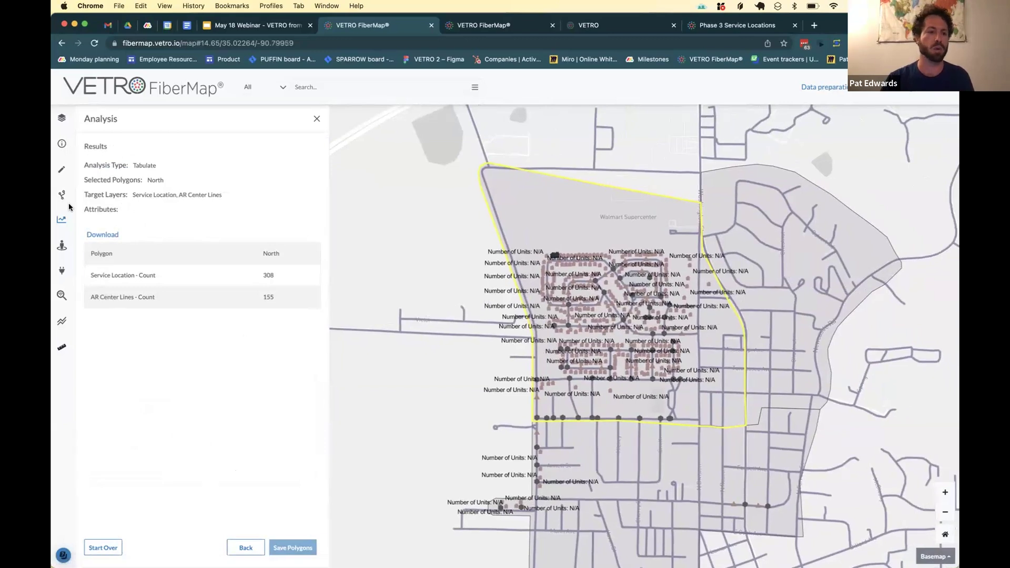
Step: Run a Costing analysis on the North zone polygon, selecting it on the map
click(62, 221)
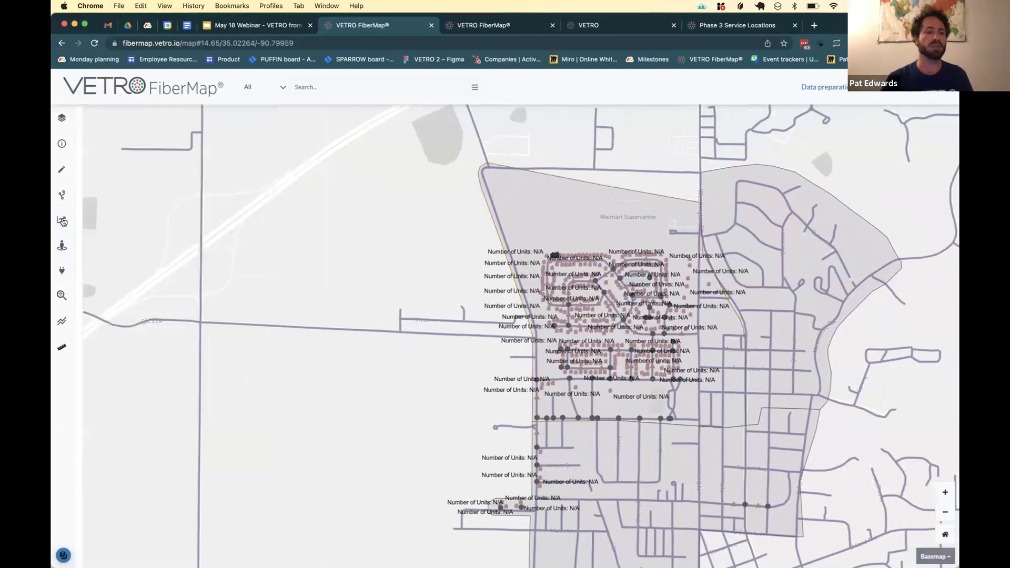
click(62, 221)
click(235, 230)
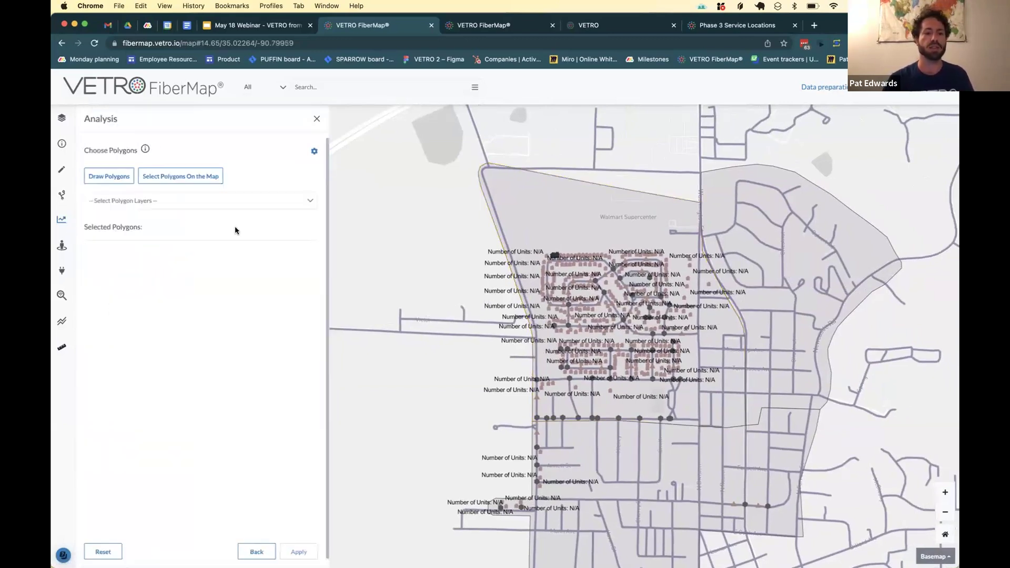
click(111, 176)
click(191, 178)
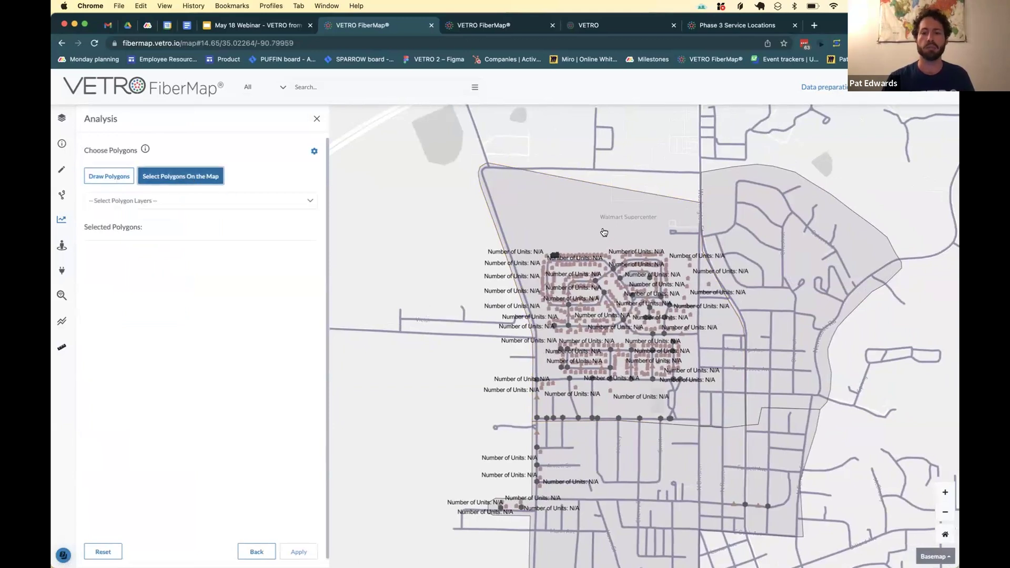
click(603, 232)
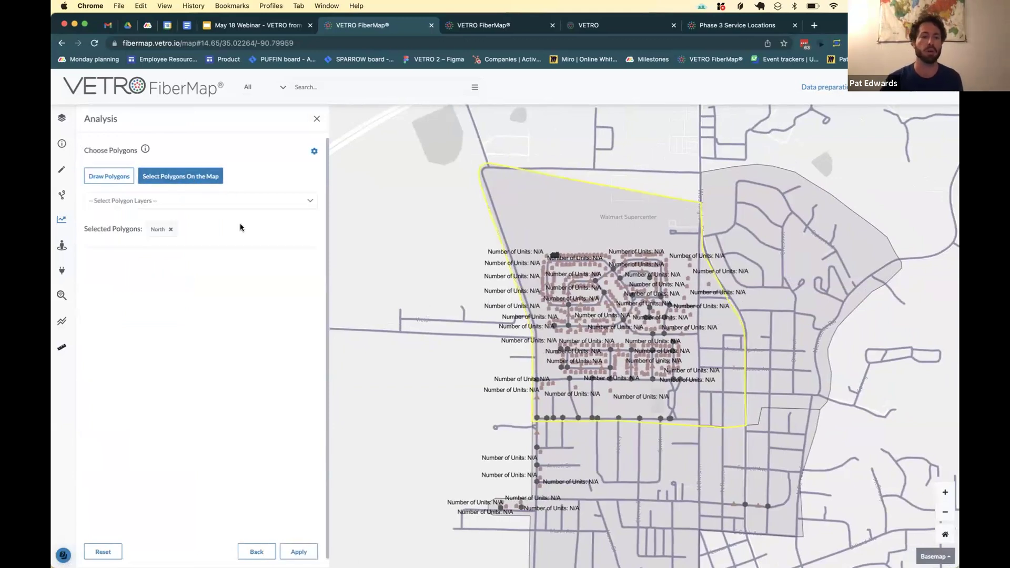
click(299, 552)
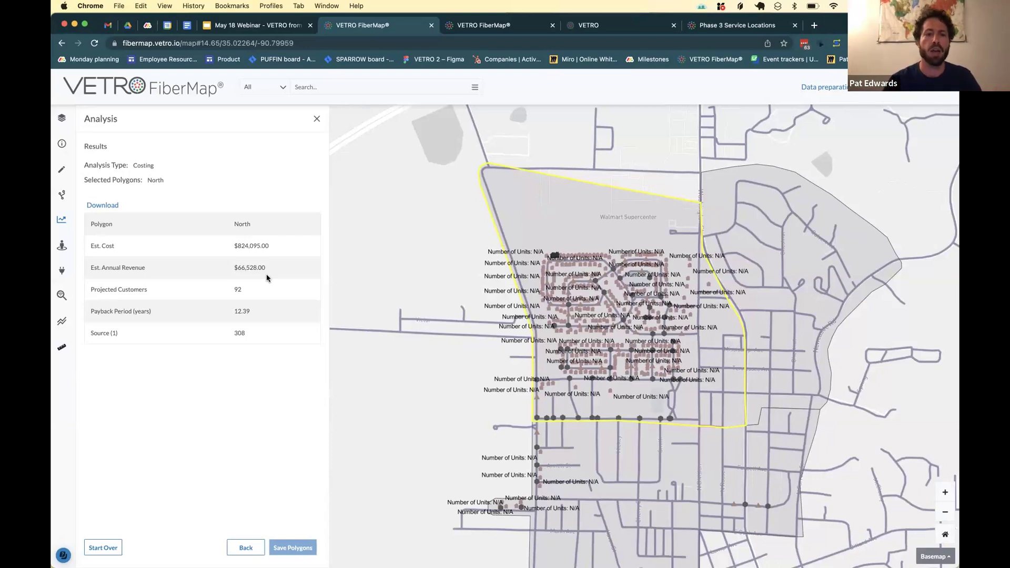
Step: Look at the service location attribute table in QGIS, then return to VETRO FiberMap and inspect the northern service locations closely
key(ctrl+Left)
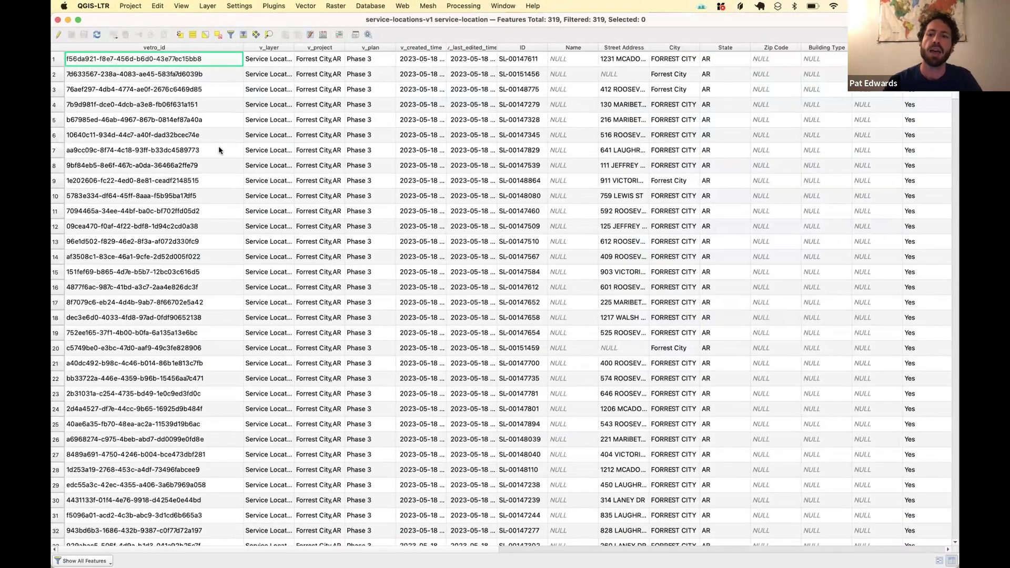
key(ctrl+Right)
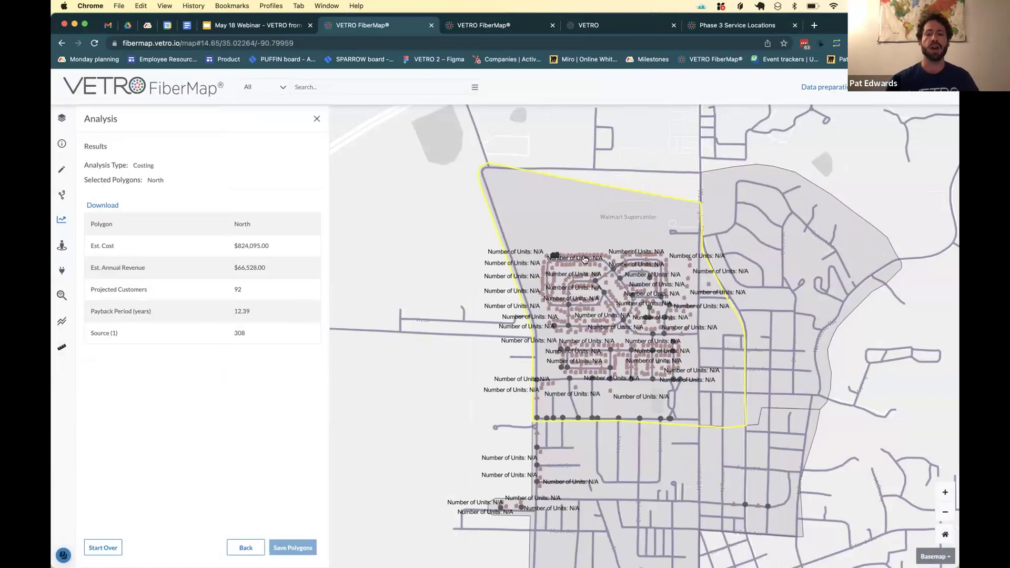
scroll(586, 260, up, 5)
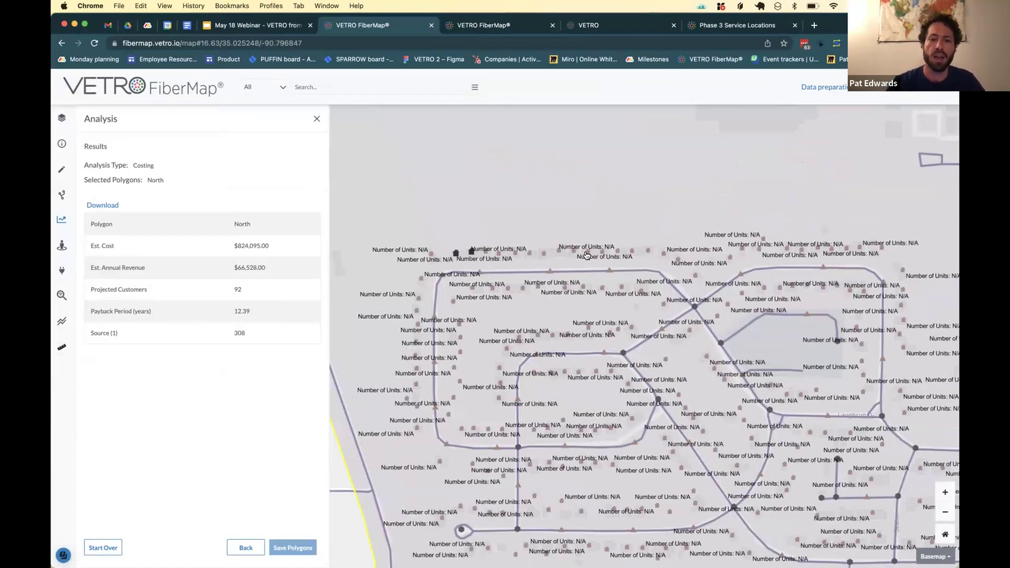
scroll(587, 255, up, 2)
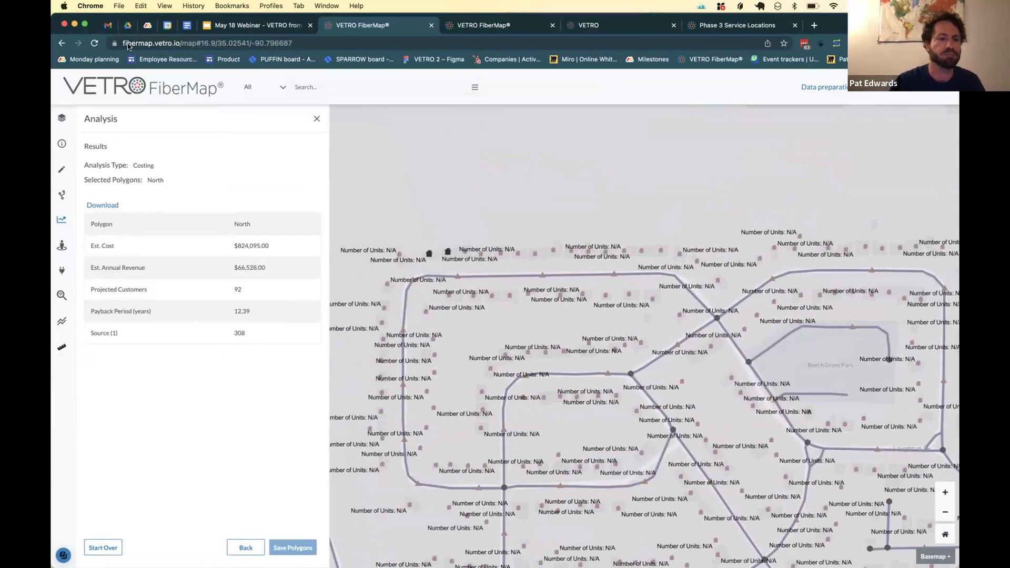
Step: Leave the costing results, check the active projects and plans, and return to the map layer list
click(244, 547)
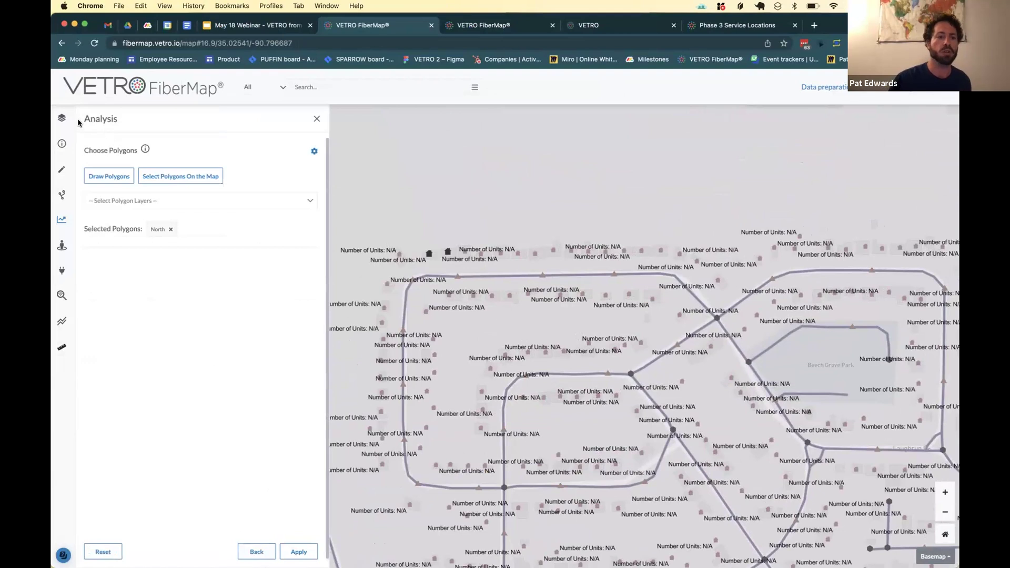
click(61, 119)
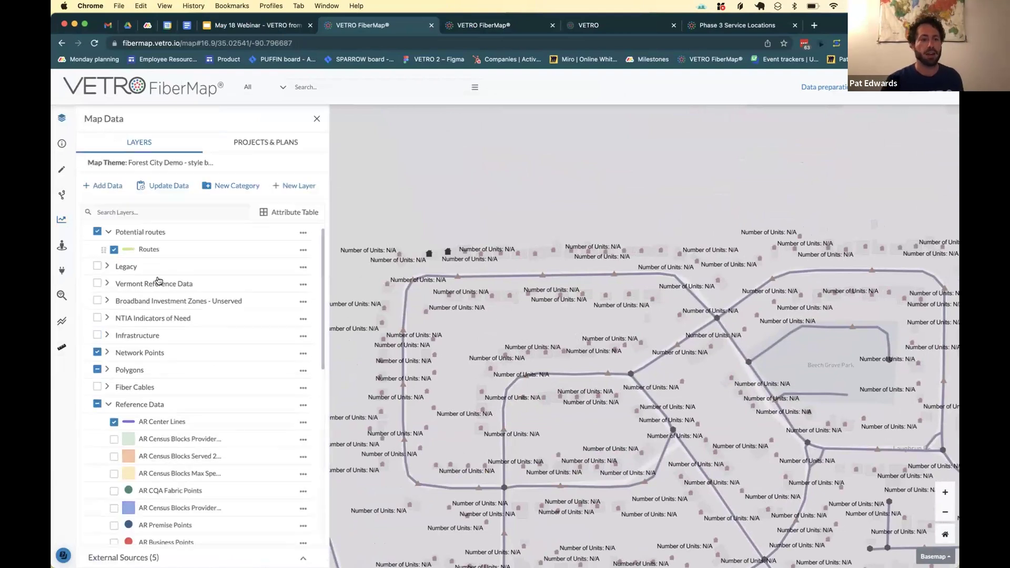
click(248, 143)
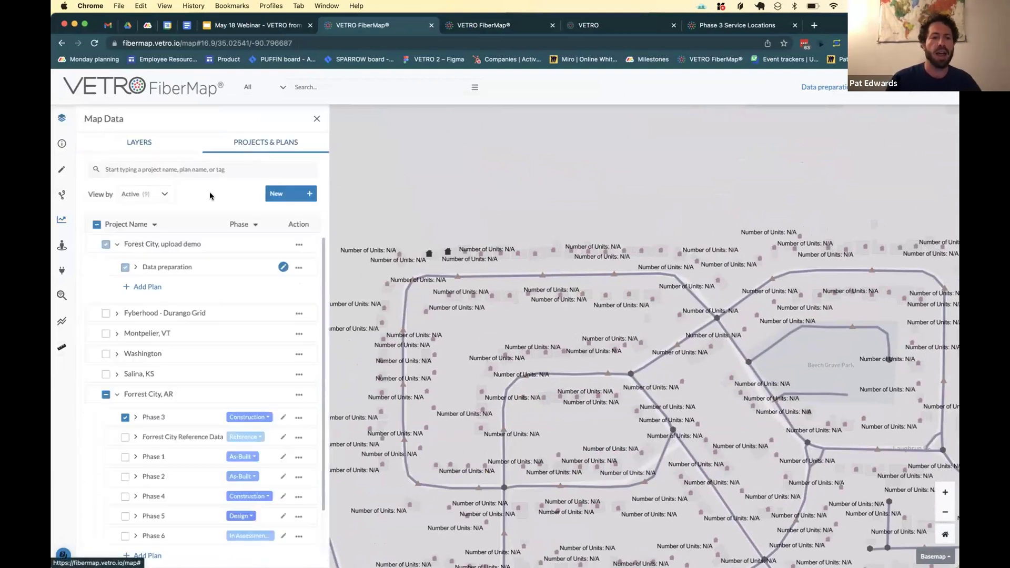
click(162, 147)
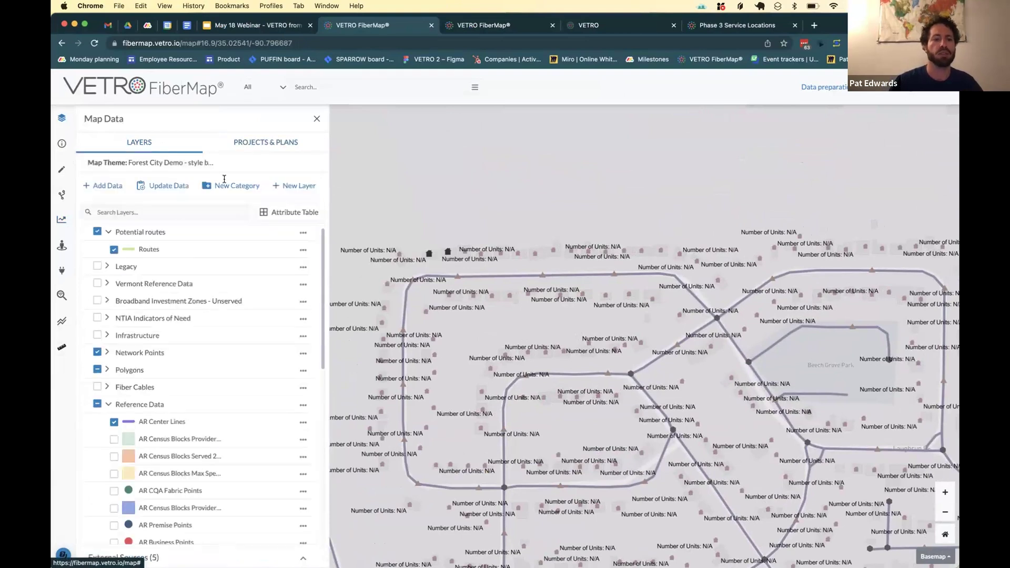
Step: Import the file service-locations-v1.geojson from Downloads into the Phase 3 plan
click(117, 188)
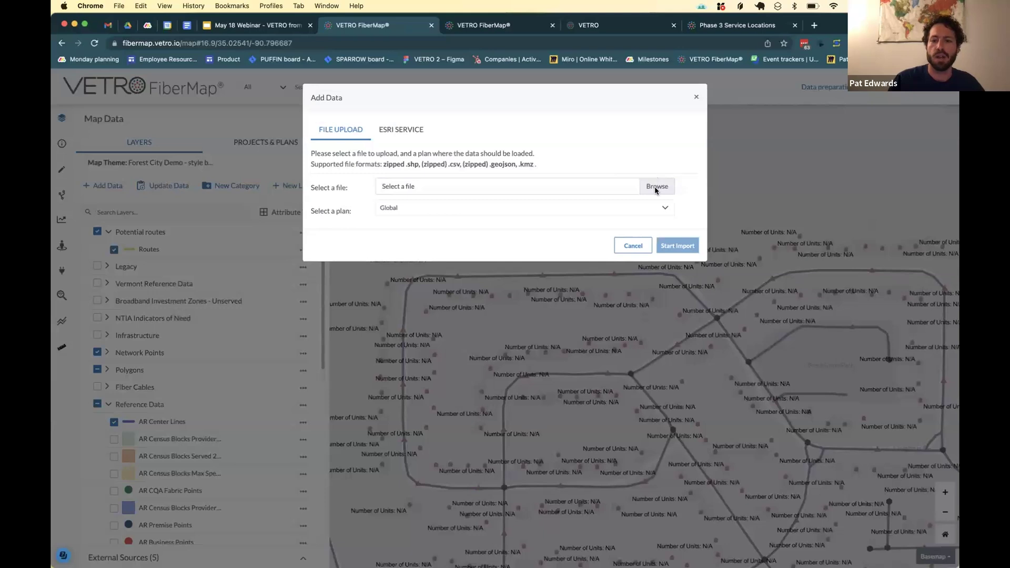
click(655, 187)
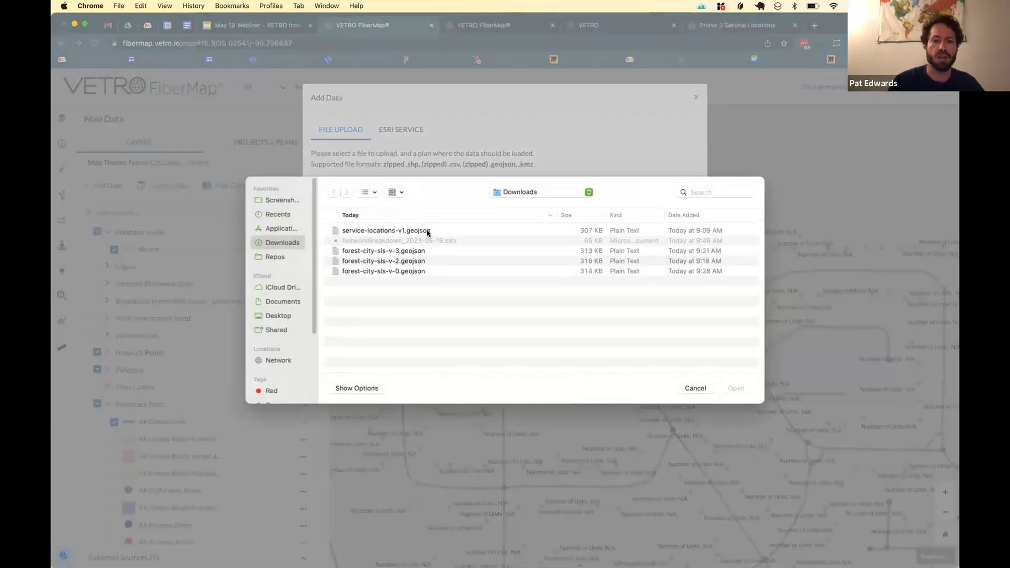
click(428, 231)
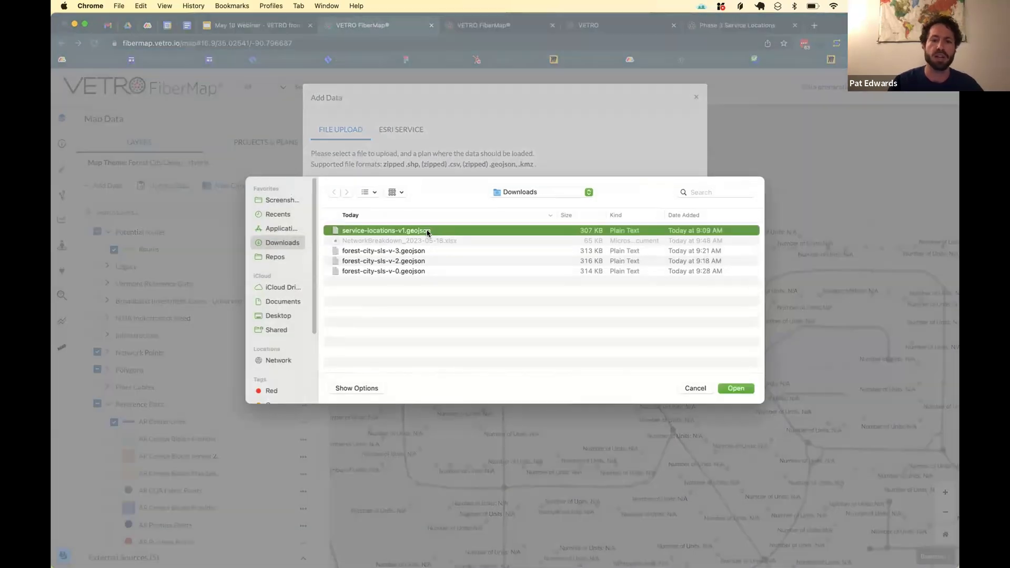
click(736, 388)
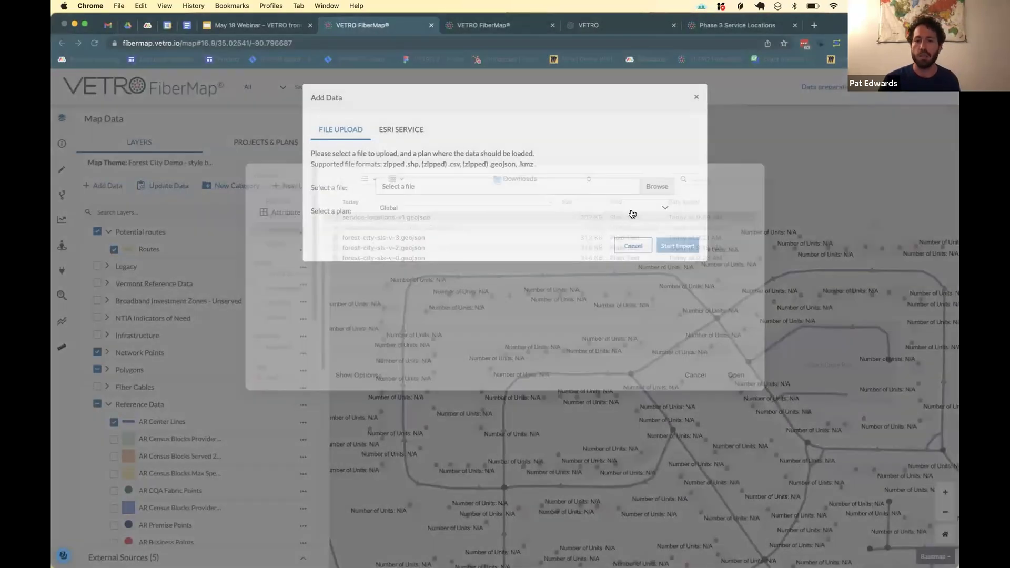
click(389, 207)
click(399, 59)
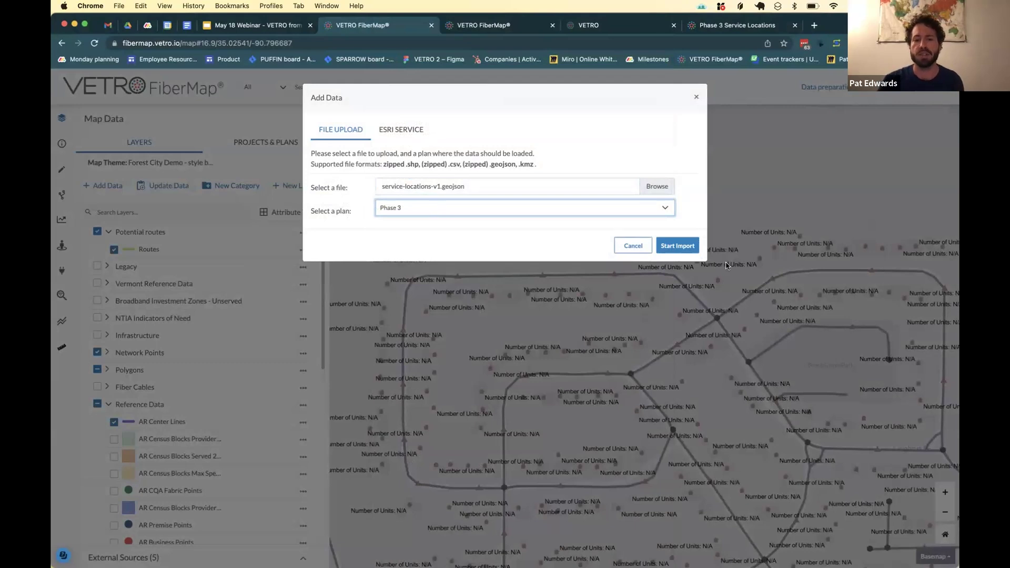
click(694, 248)
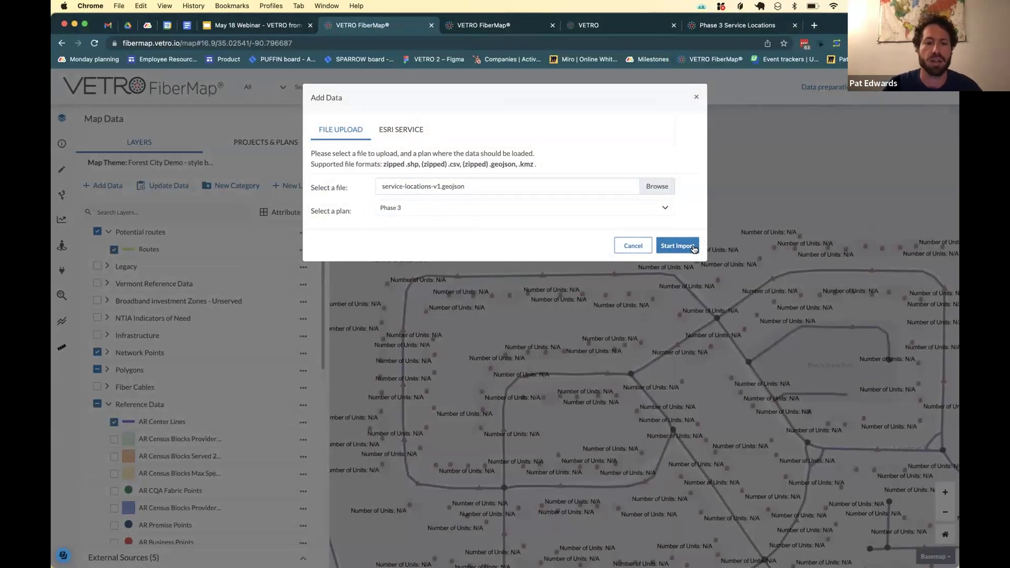
Step: Set up an Update Data transfer with service-locations-v1 as the source layer and Service Location as the target layer
scroll(261, 337, down, 8)
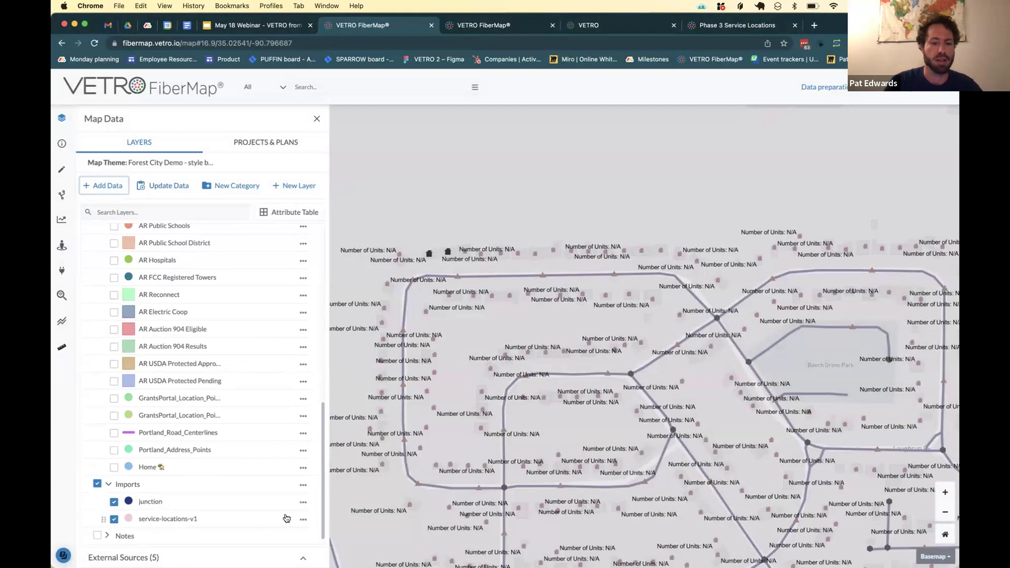
click(168, 185)
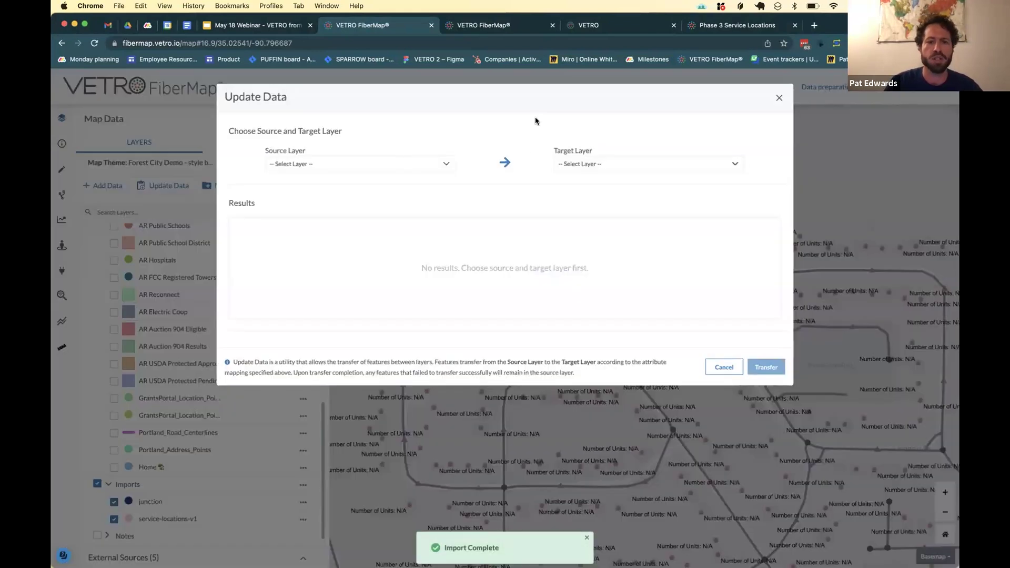
click(379, 167)
scroll(371, 443, down, 3)
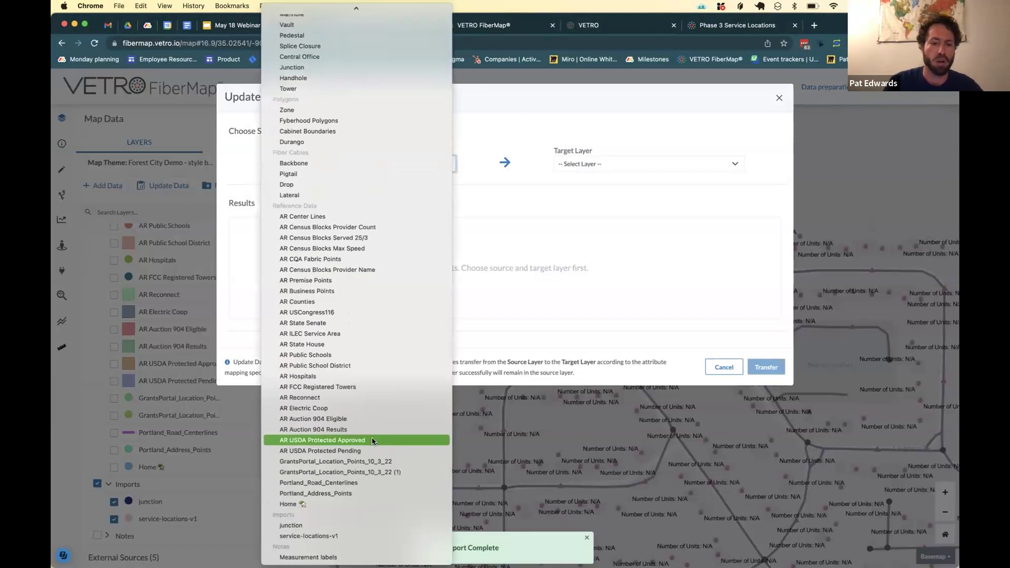
click(343, 536)
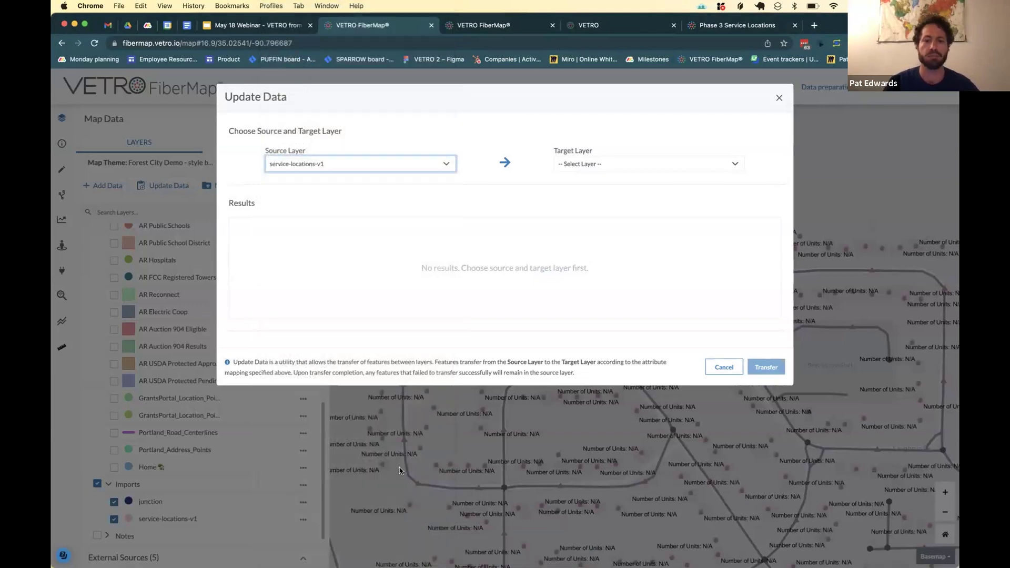
click(573, 164)
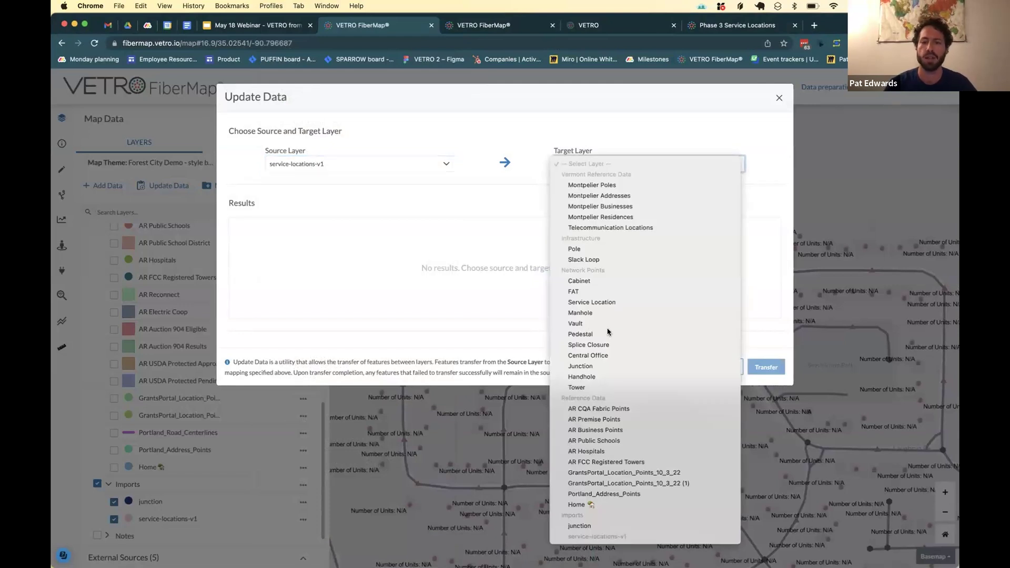
click(619, 299)
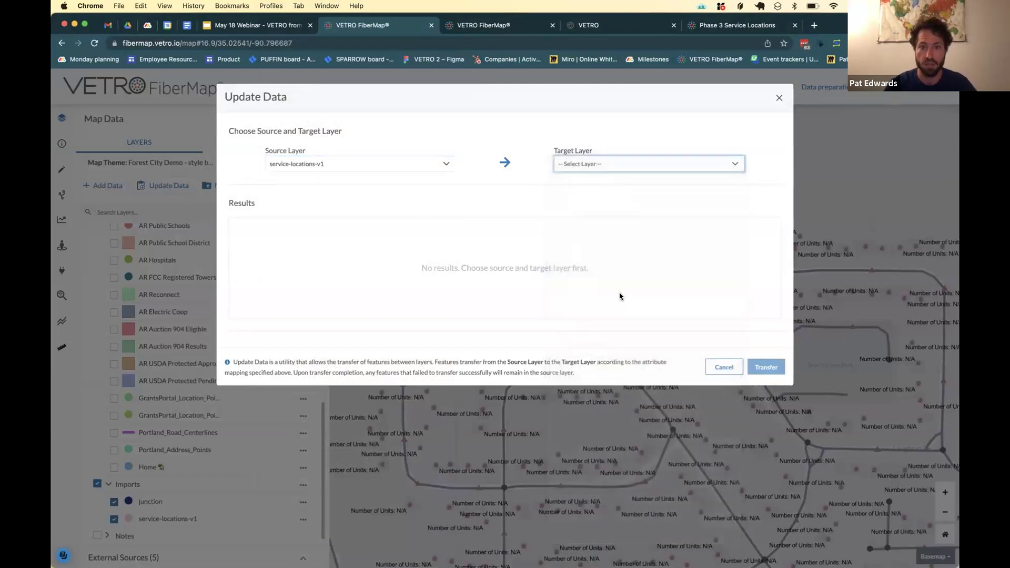
Step: Review the matched attributes and transfer the service-locations-v1 features to the Service Location layer, updating existing features to avoid duplication
scroll(440, 380, down, 2)
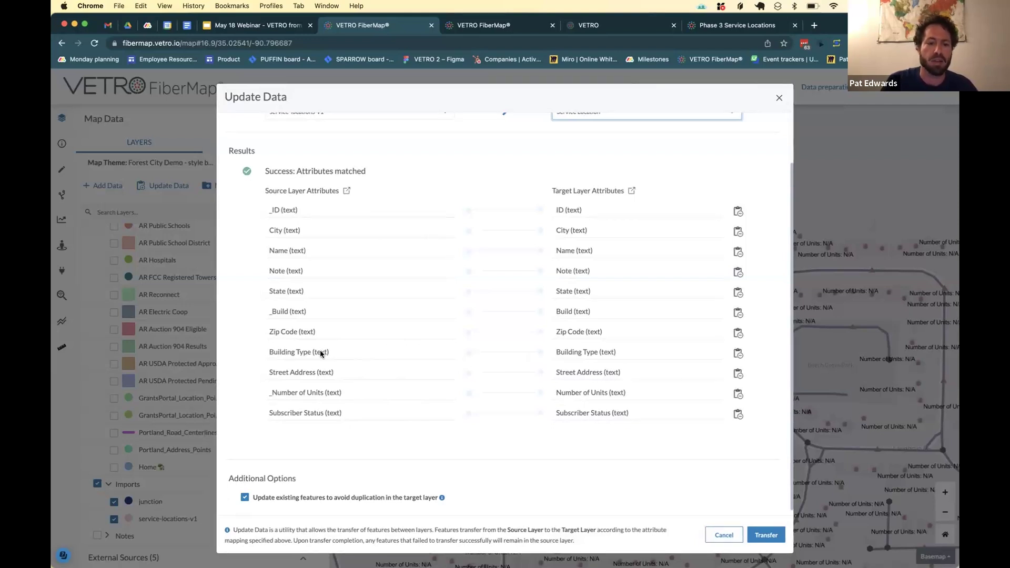
double_click(339, 391)
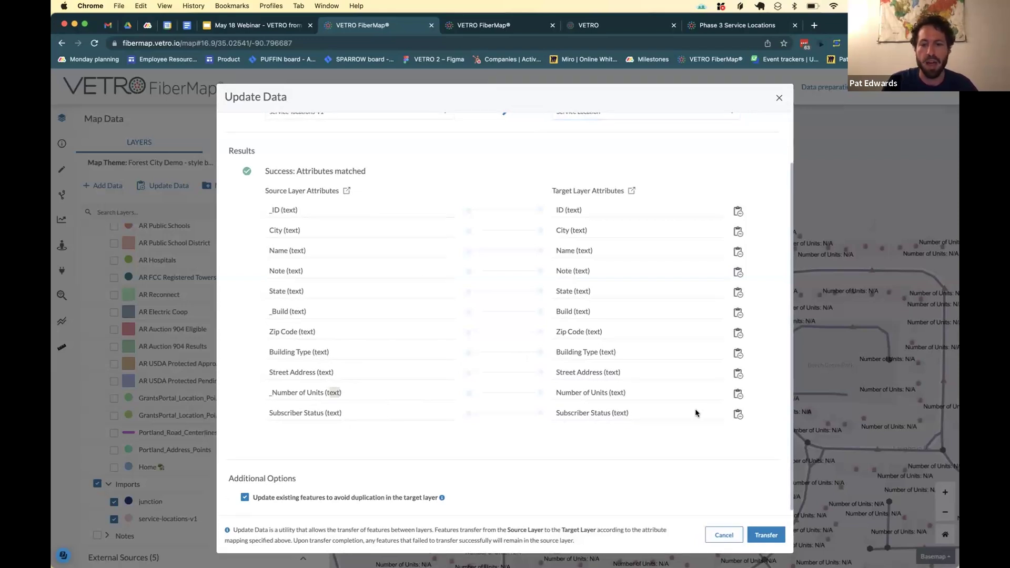
scroll(682, 498, up, 2)
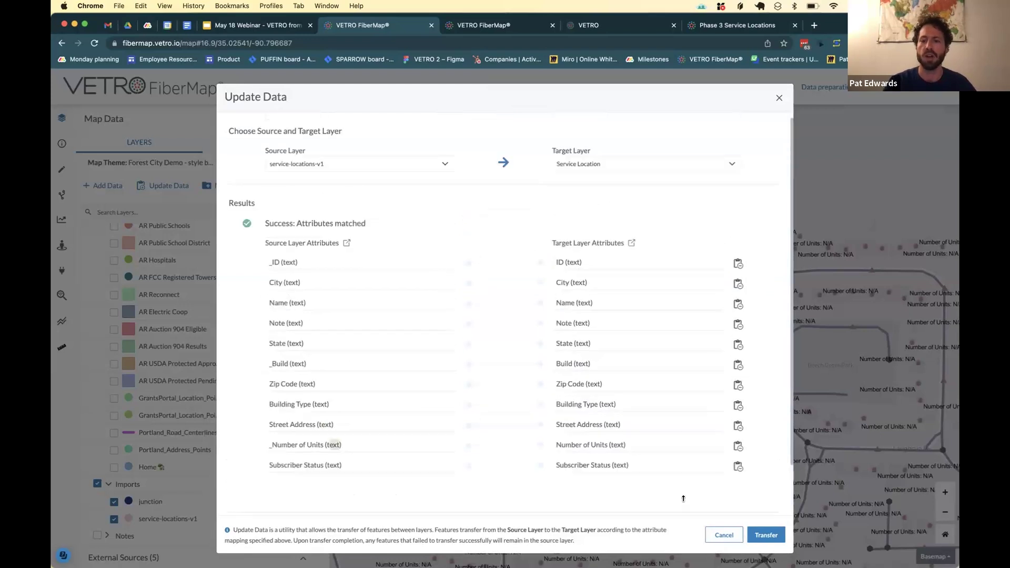
click(763, 538)
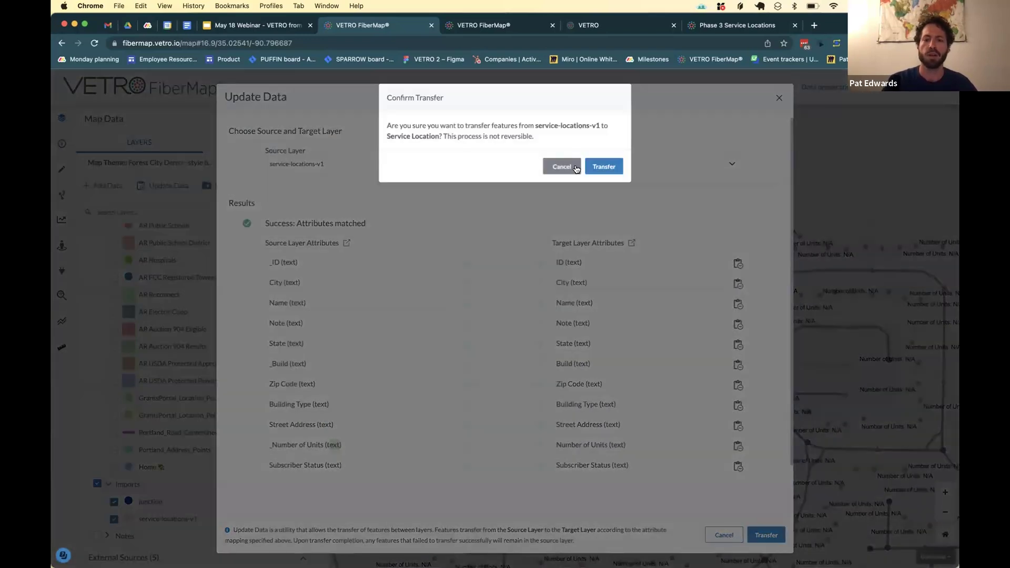
click(602, 168)
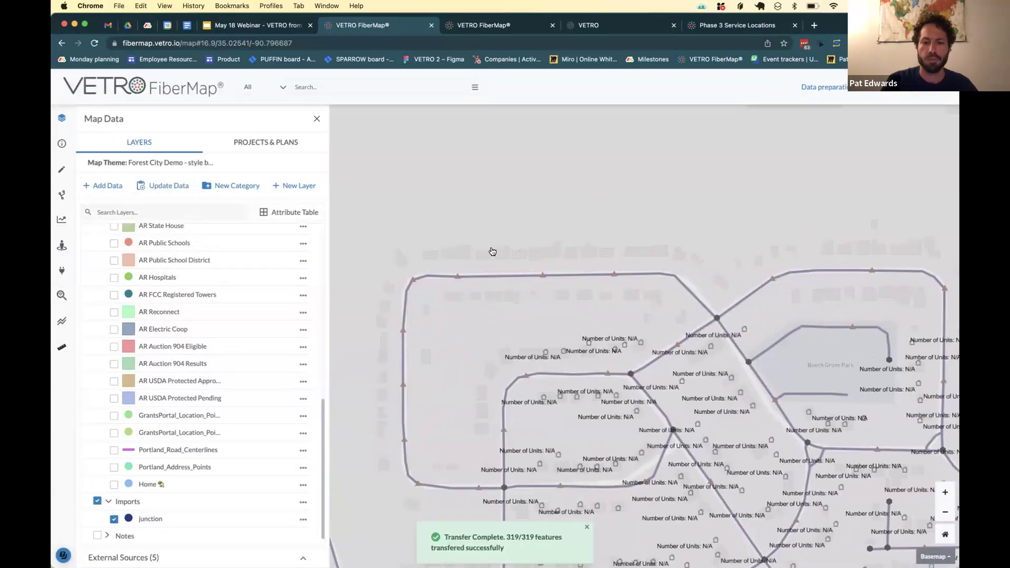
scroll(492, 250, up, 1)
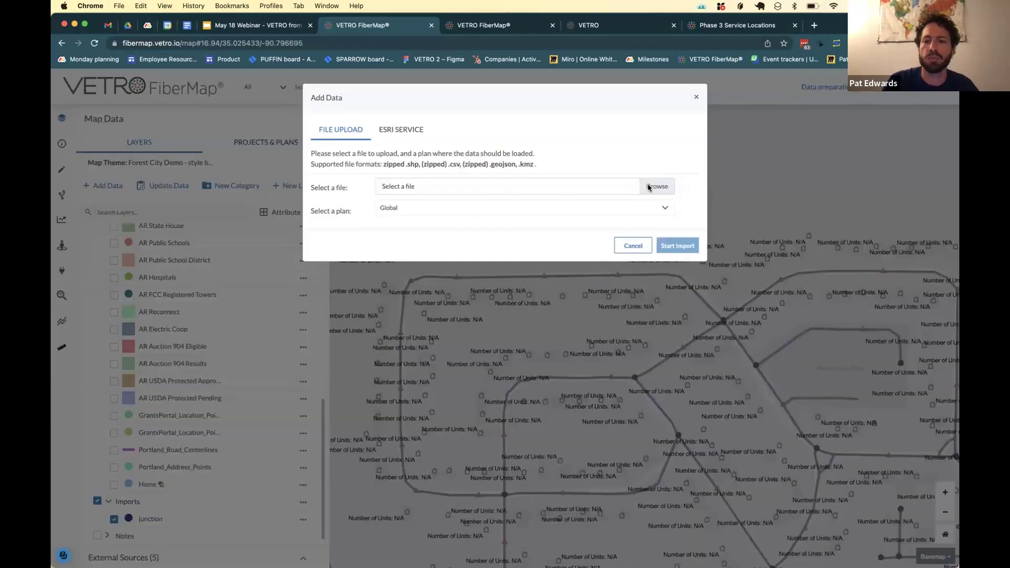
Step: Import the file forest-city-sls-v-2.geojson from Downloads into the Phase 3 plan
click(649, 186)
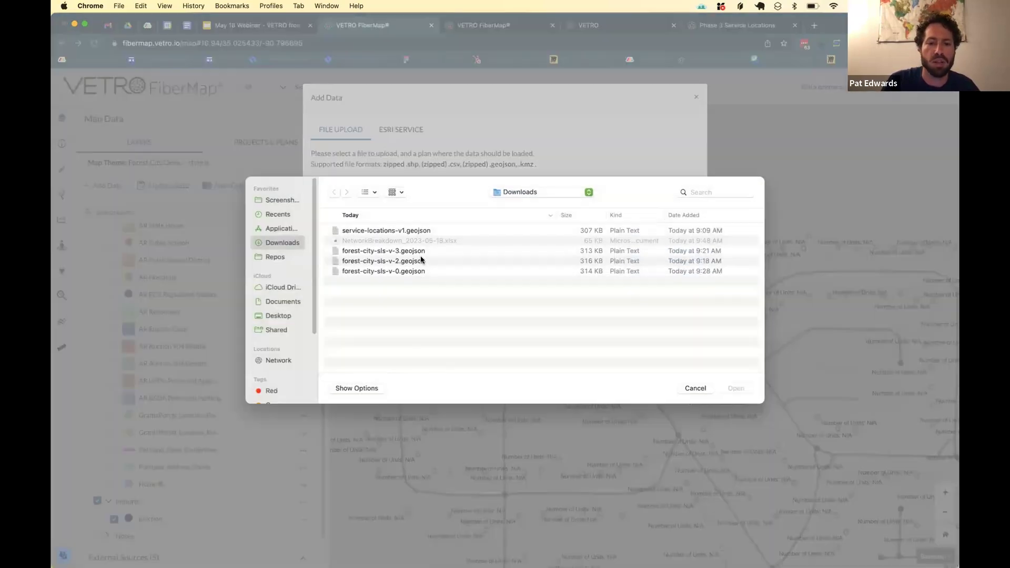
click(436, 261)
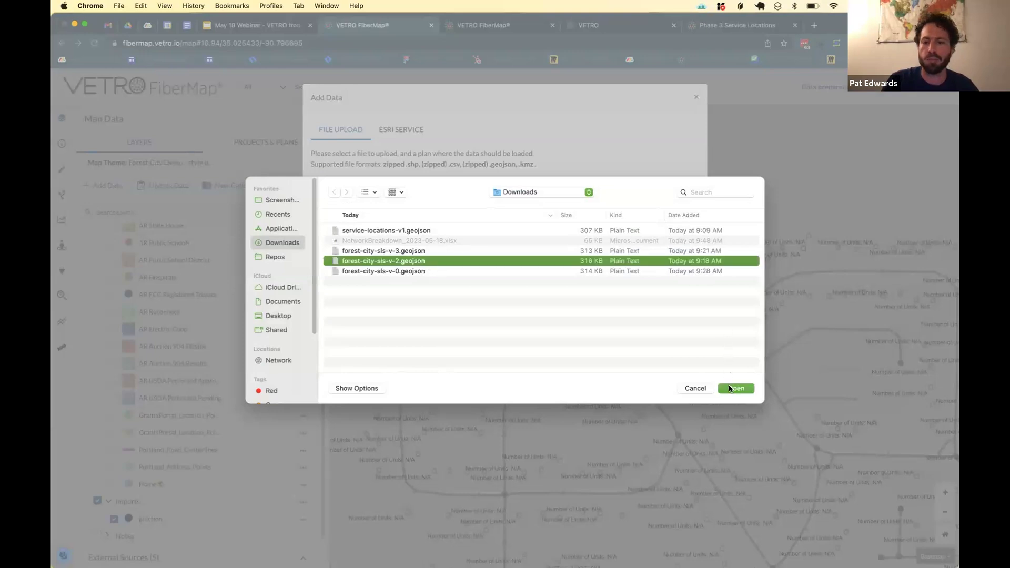
double_click(630, 261)
click(630, 208)
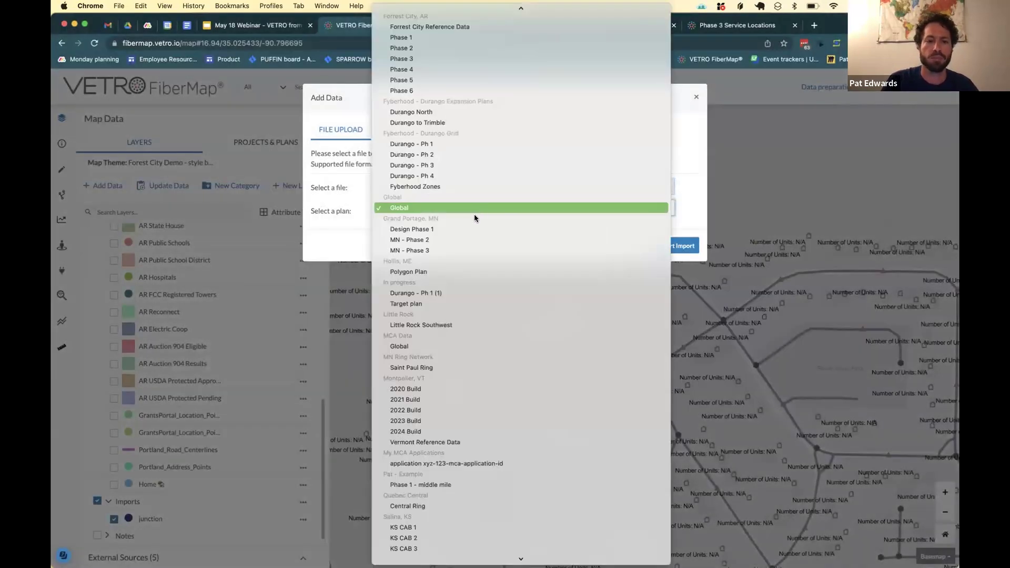
click(443, 58)
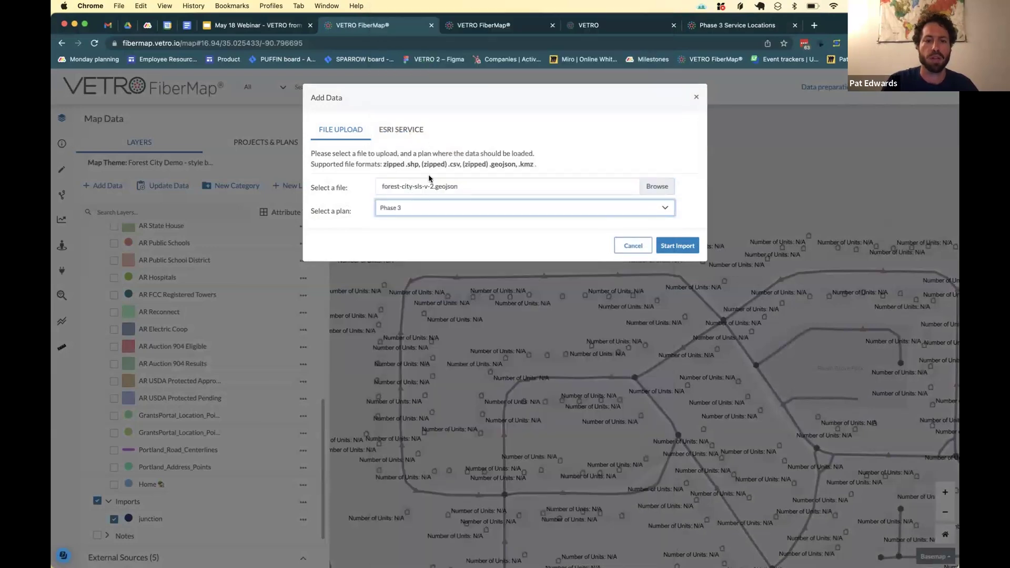
click(680, 246)
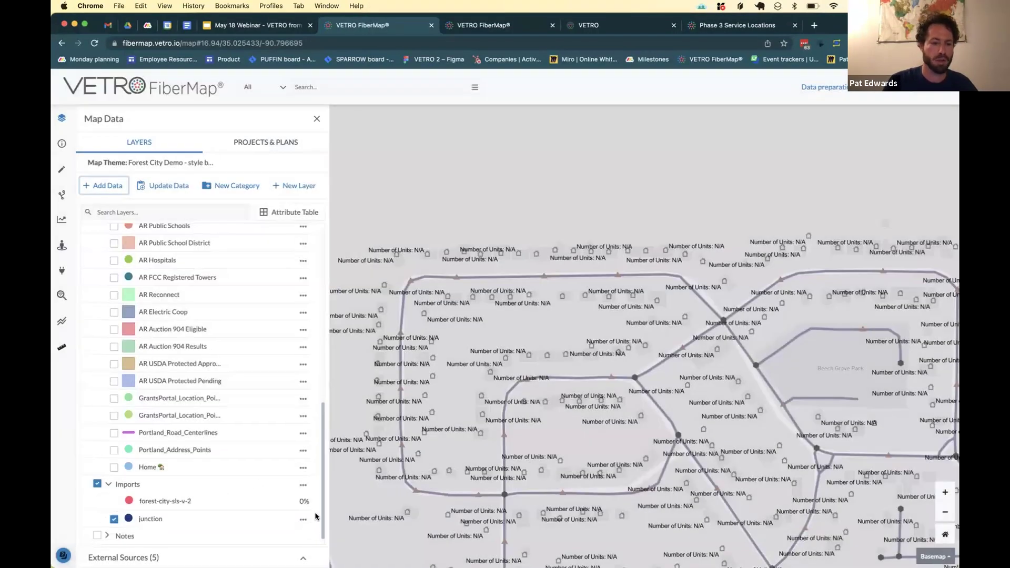
Step: Start an Update Data transfer from the forest-city-sls-v-2 layer to the Service Location layer
click(180, 185)
click(317, 159)
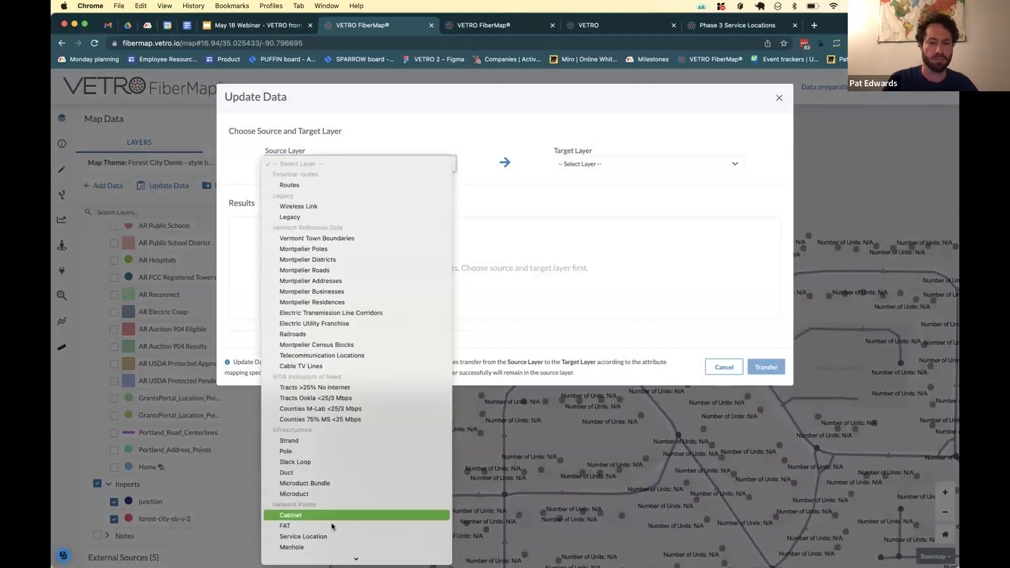
click(332, 535)
click(647, 163)
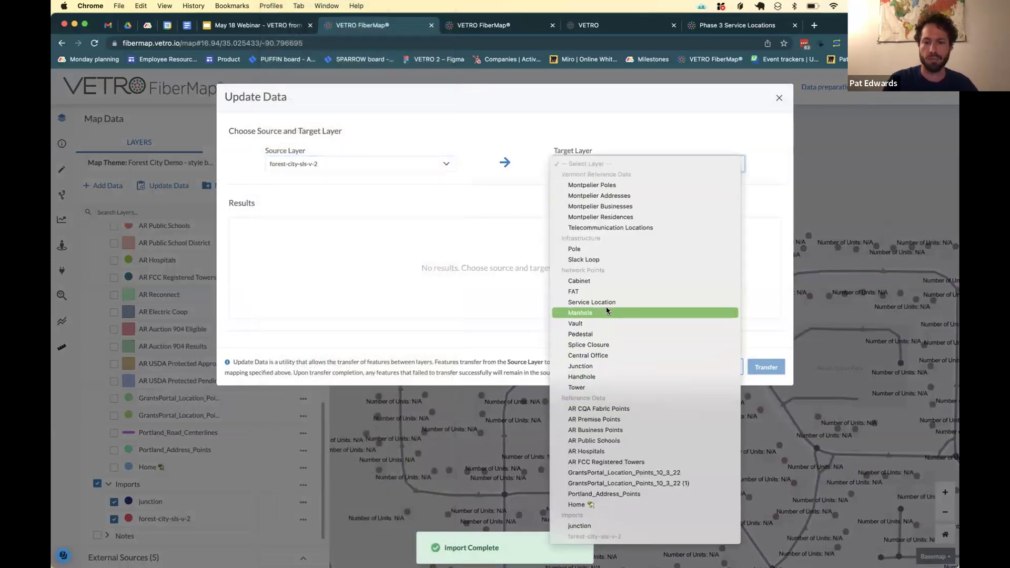
click(451, 290)
Step: Try to map the source attribute _Number of Units to the target attribute Number of Units, and close the transfer
scroll(371, 315, down, 10)
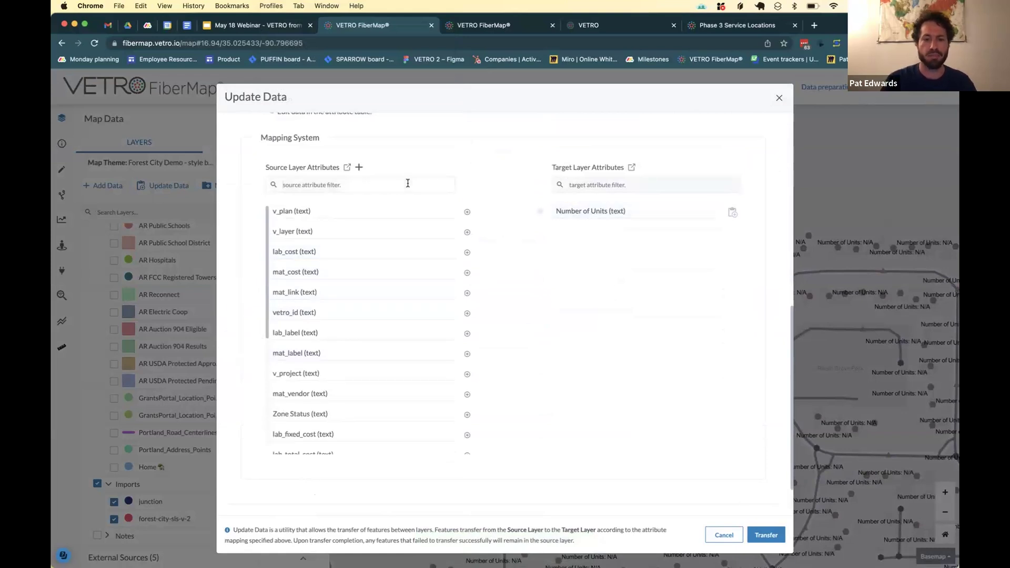
click(407, 184)
text(nu)
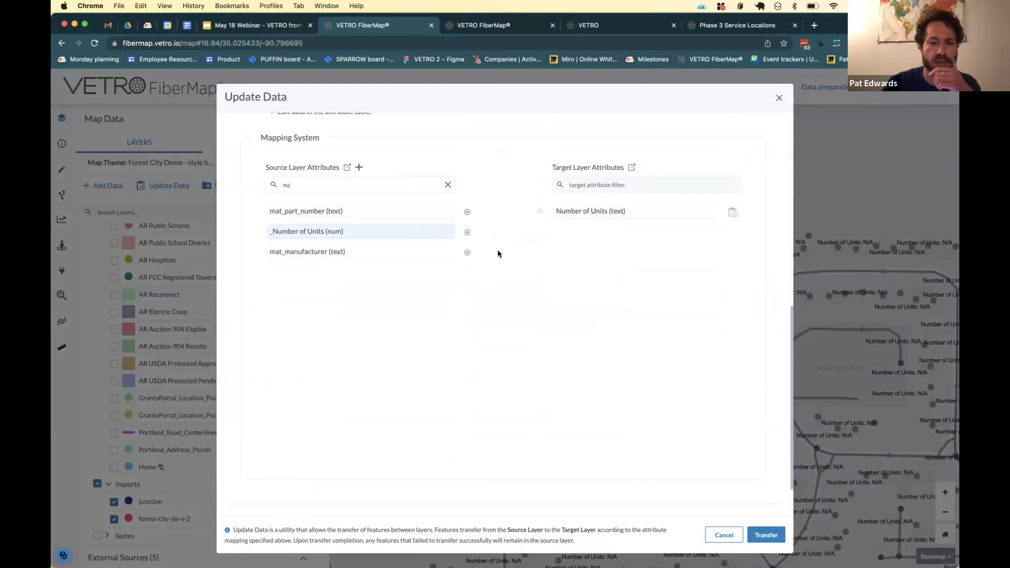
drag(468, 234, 540, 213)
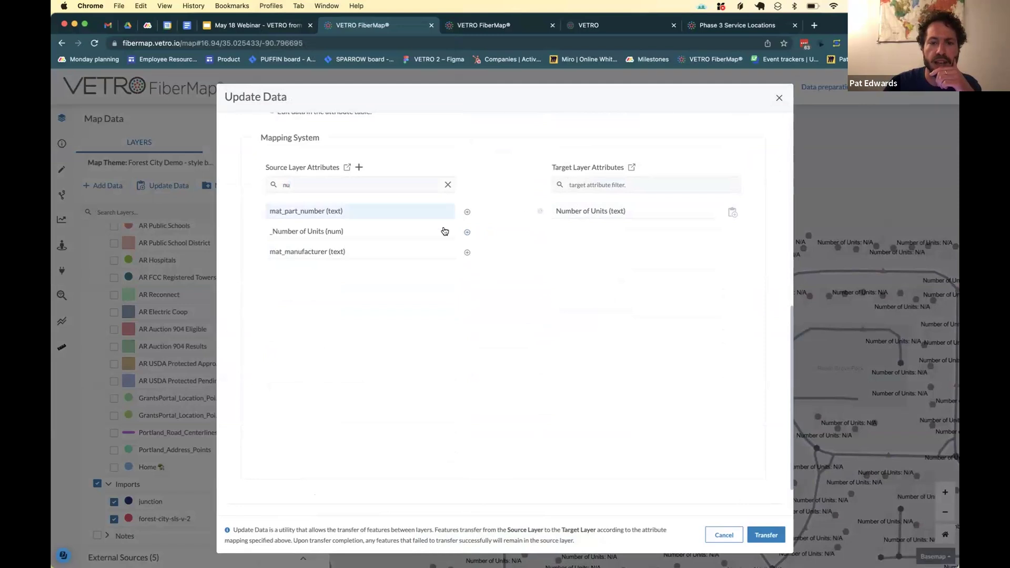
click(781, 99)
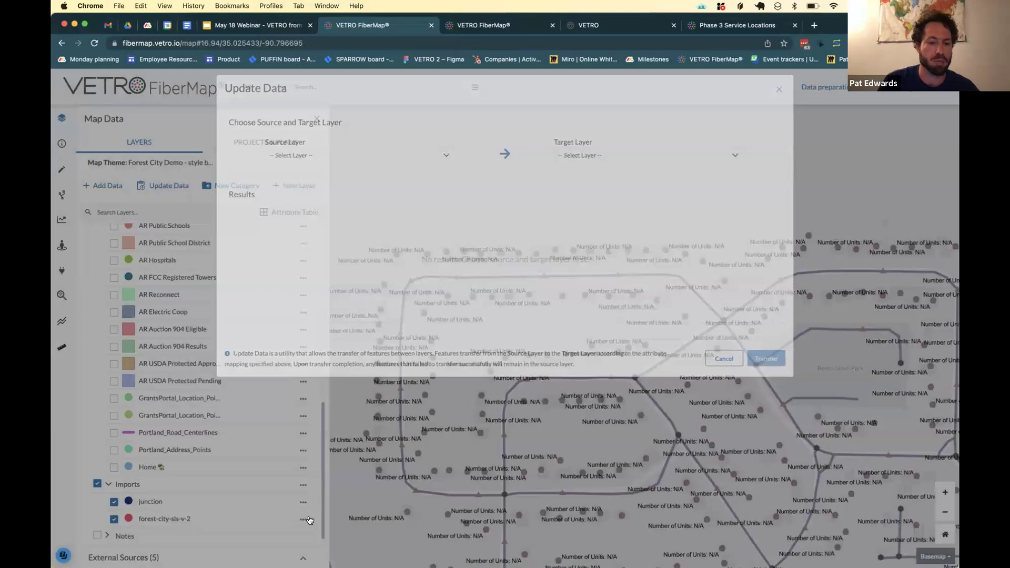
Step: Change the _Number of Units field type to Text in the forest-city-sls-v-2 attribute table, and close the table
click(308, 520)
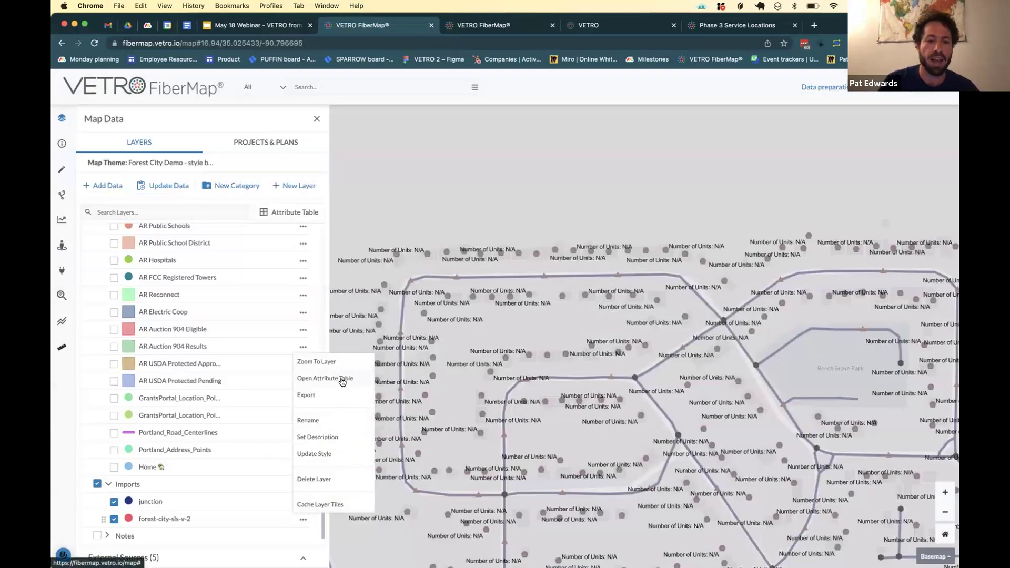
click(342, 380)
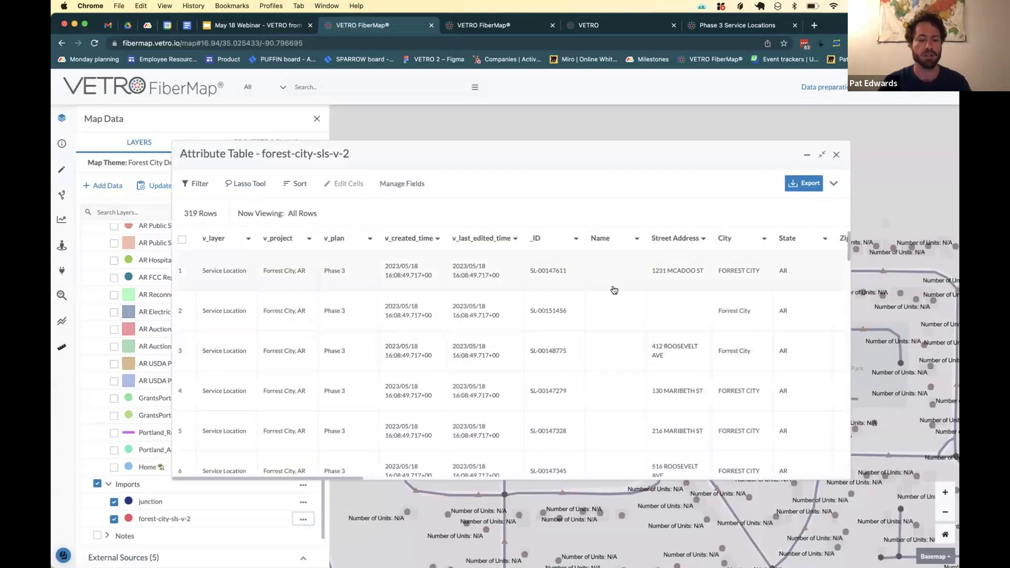
scroll(615, 287, right, 10)
scroll(616, 287, right, 5)
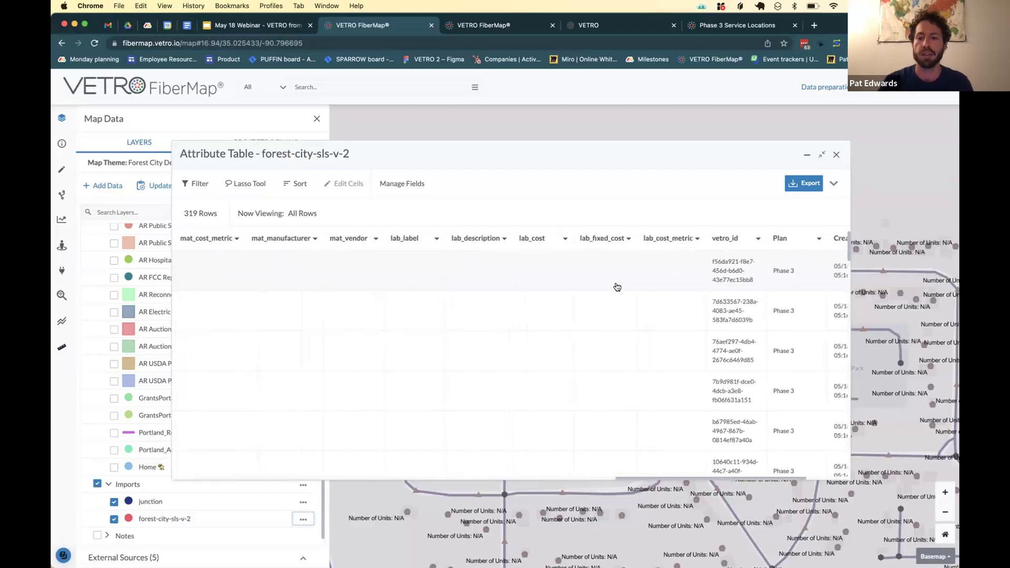
scroll(616, 287, left, 15)
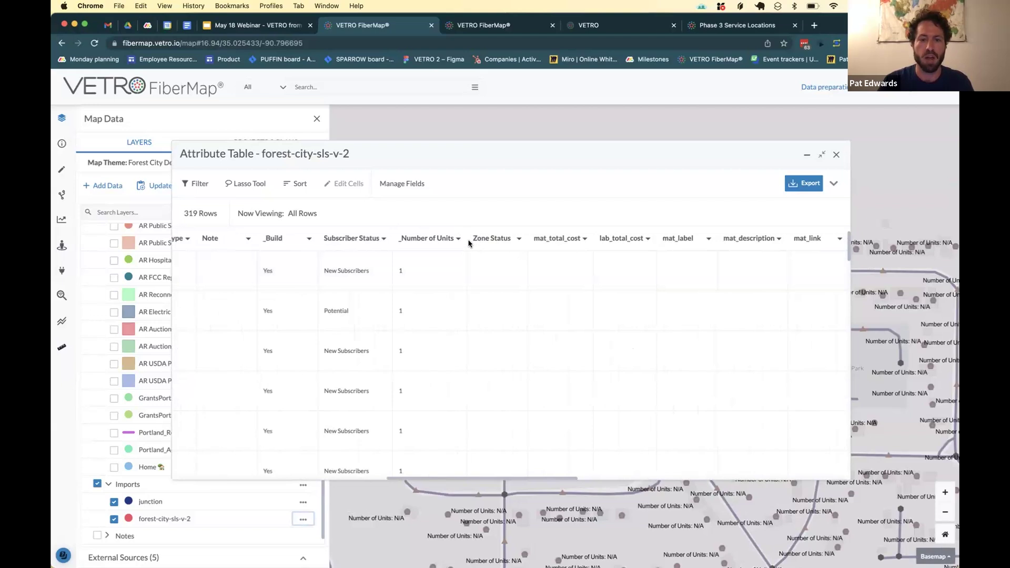
click(459, 240)
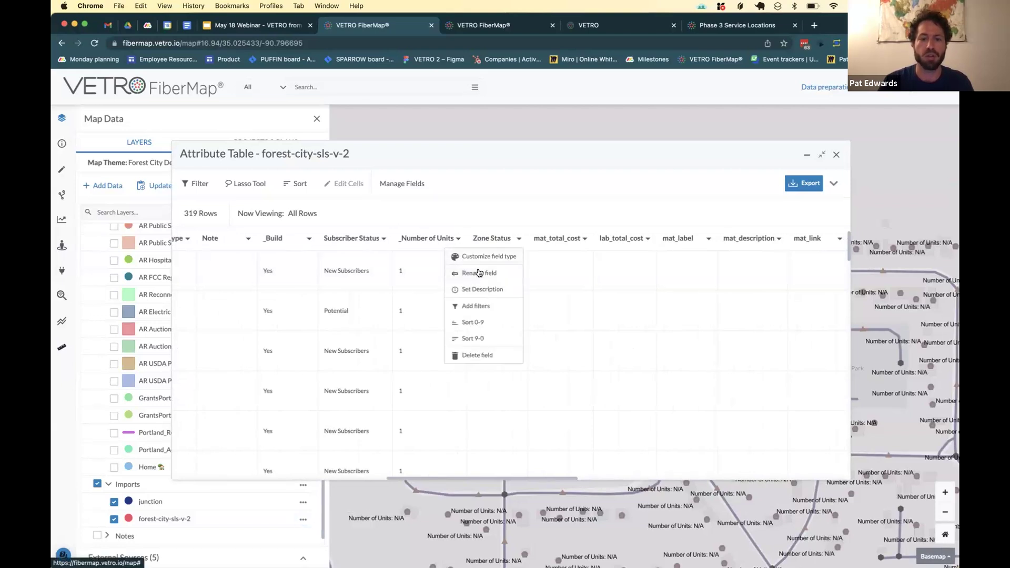
click(481, 257)
click(511, 316)
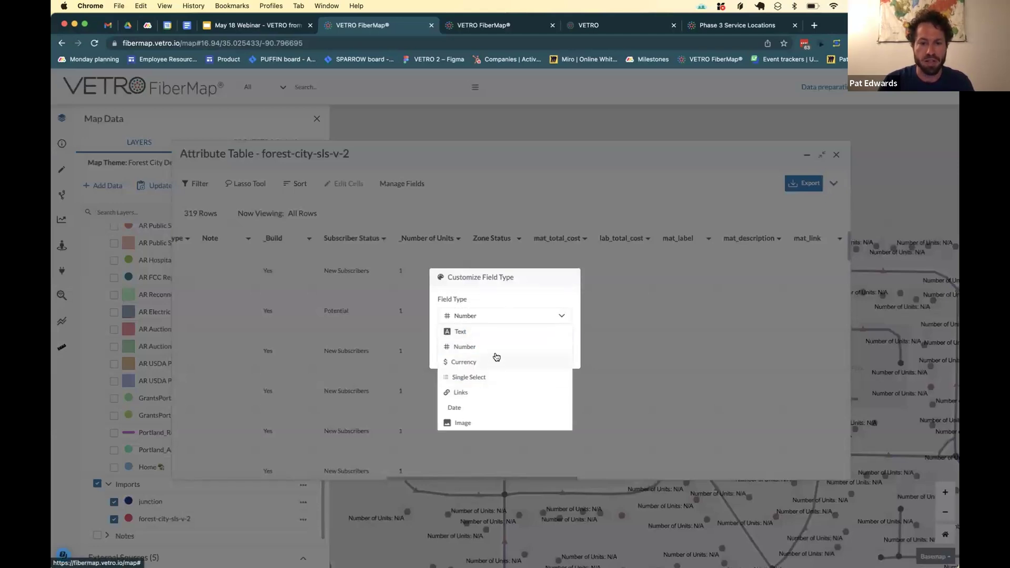
click(487, 332)
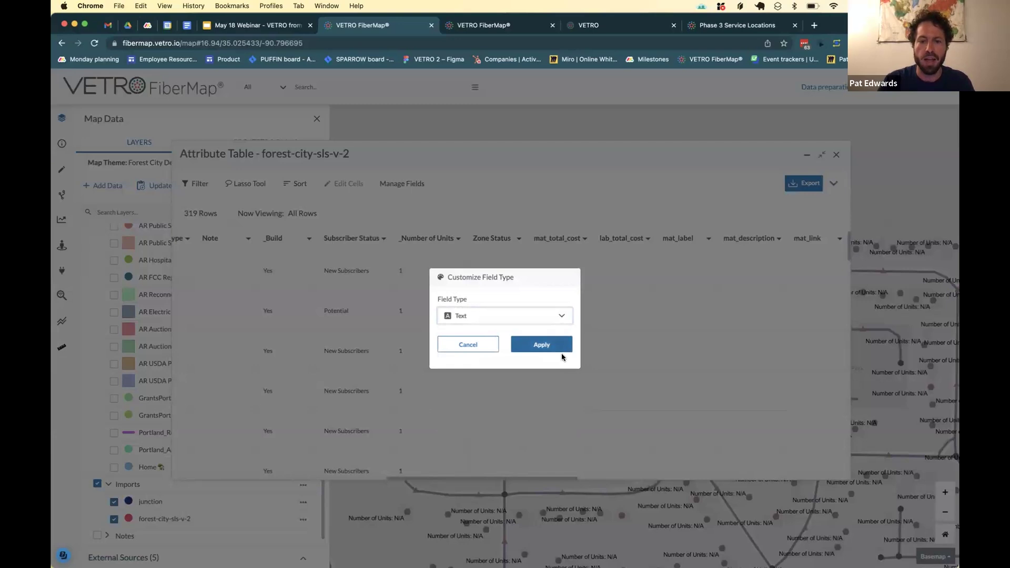
click(561, 349)
click(836, 154)
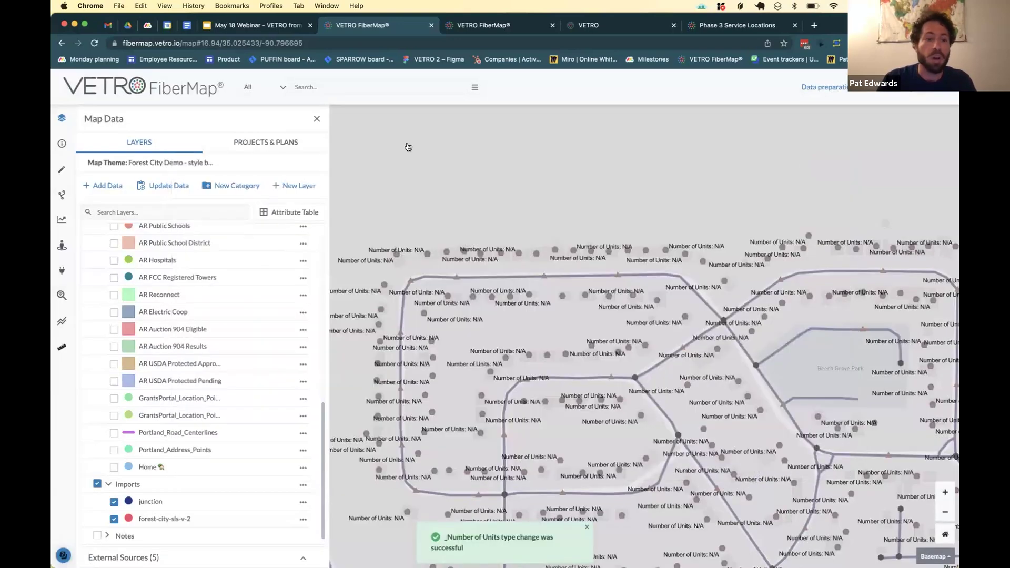
Step: Set up an Update Data transfer with forest-city-sls-v-2 as the source layer and Service Location as the target layer
click(173, 185)
click(376, 164)
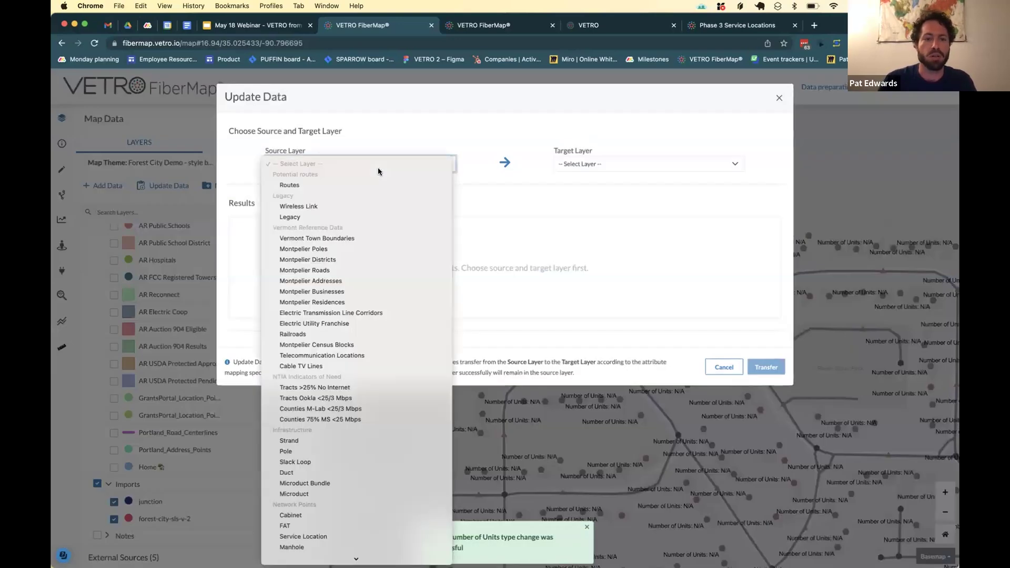
scroll(378, 315, down, 5)
click(316, 535)
click(631, 164)
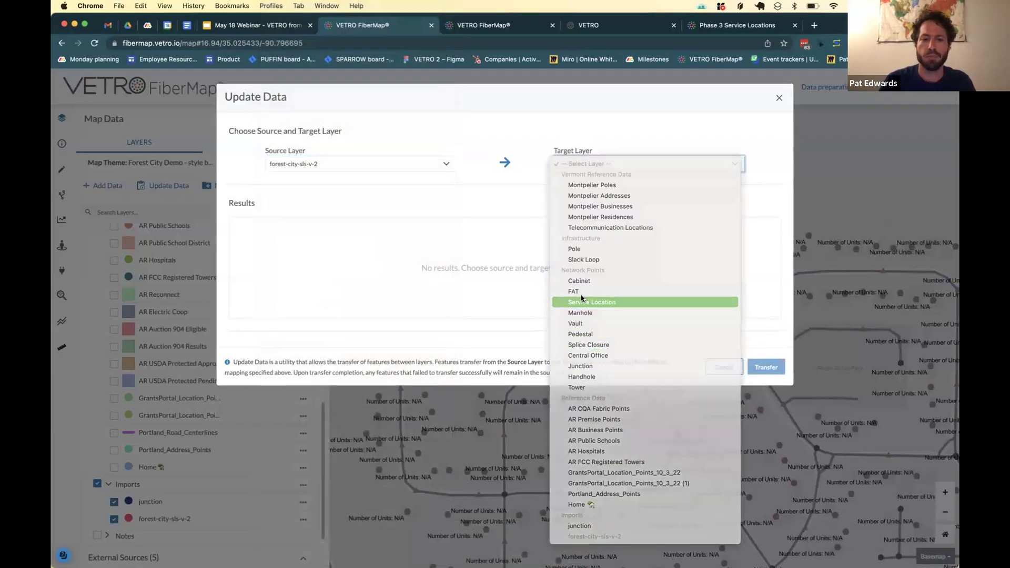
click(581, 301)
Step: Check the attribute matching, transfer the forest-city-sls-v-2 features to Service Location, and inspect the northern unit labels on the map
scroll(486, 468, down, 2)
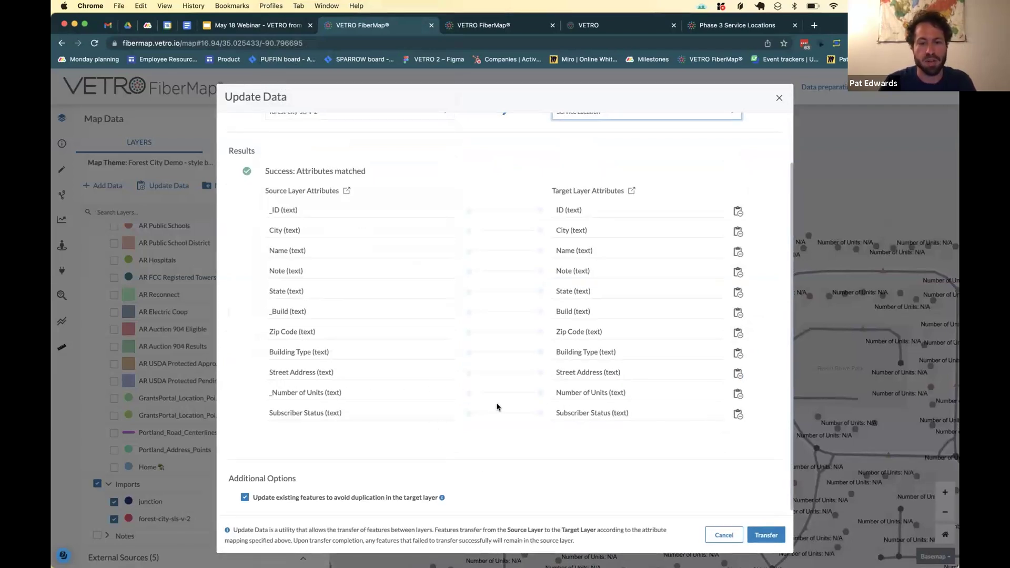
scroll(693, 347, up, 3)
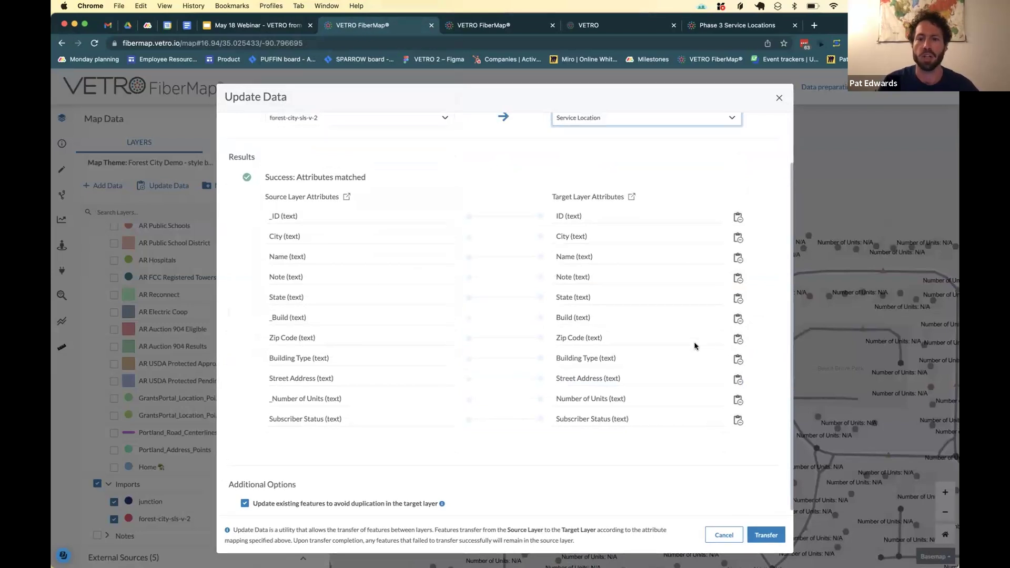
click(767, 535)
click(600, 166)
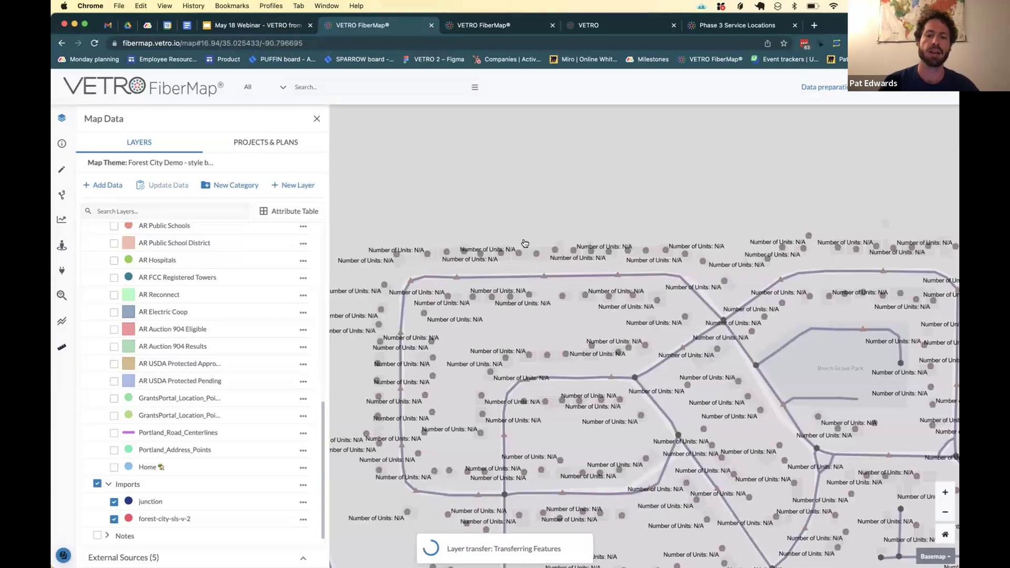
scroll(478, 259, up, 5)
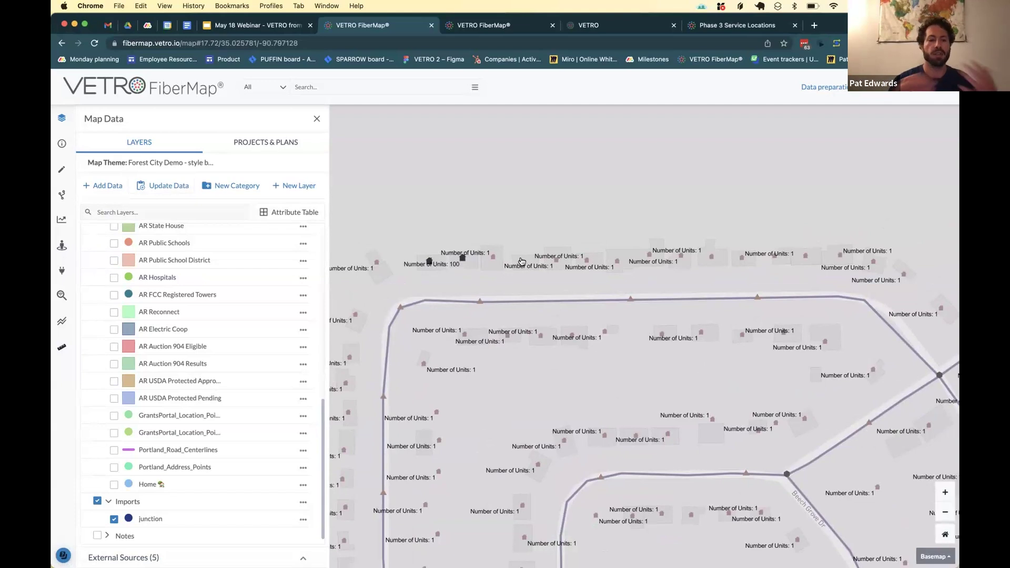
Step: Check the active projects and the layer list, and switch to the dashboard's Phase 3 Service Locations shared view settings
scroll(246, 310, up, 5)
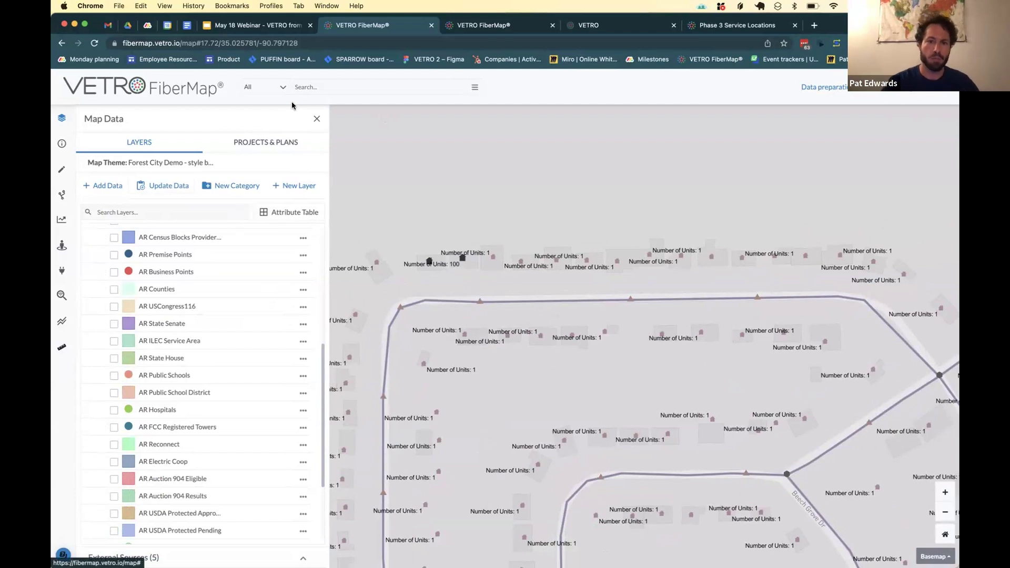
click(272, 143)
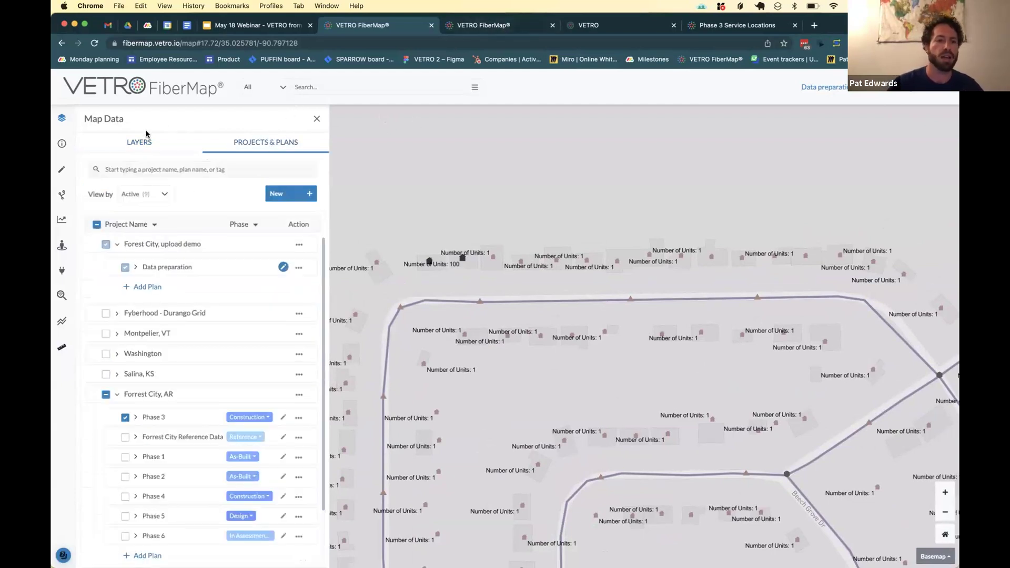
click(147, 147)
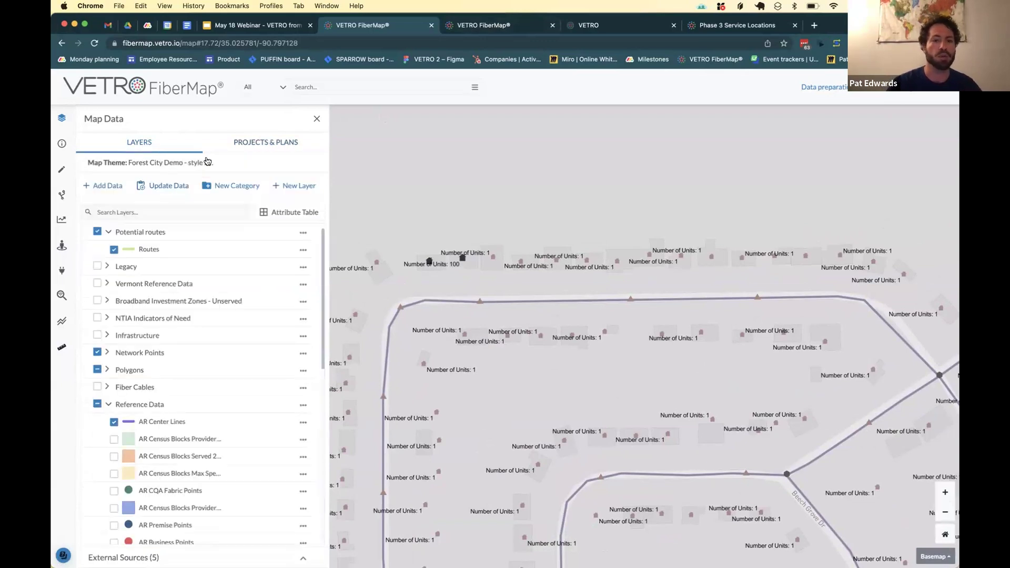
click(491, 28)
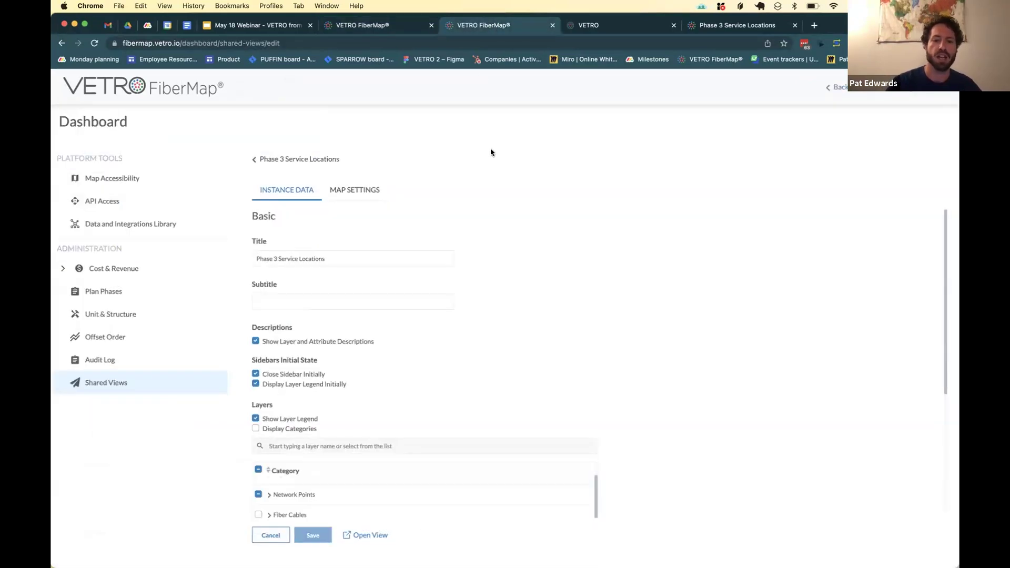
Step: Switch through the network dashboard to the Phase 3 Service Locations shared view and inspect the service locations along Laughrun Dr
click(631, 25)
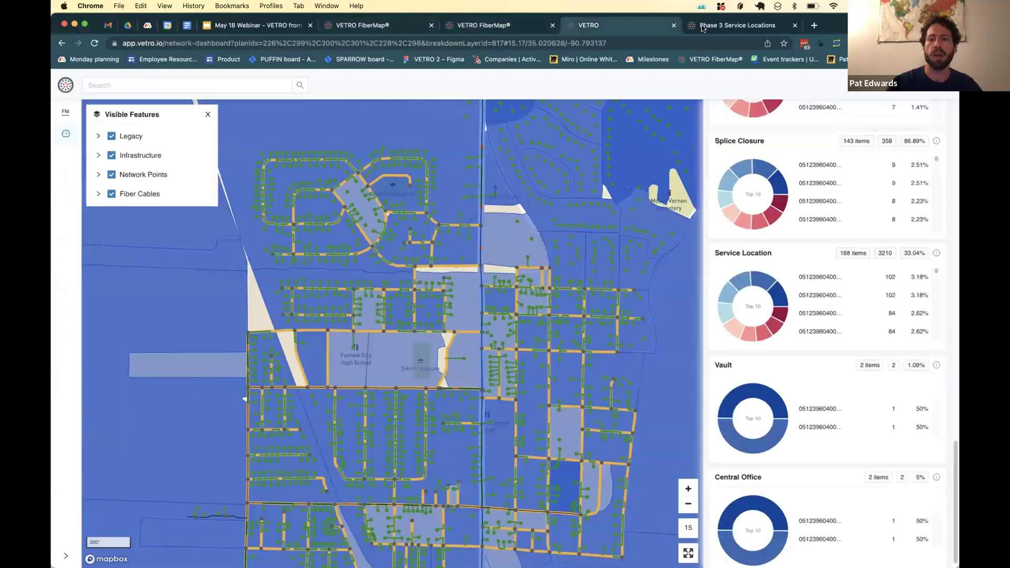
click(775, 30)
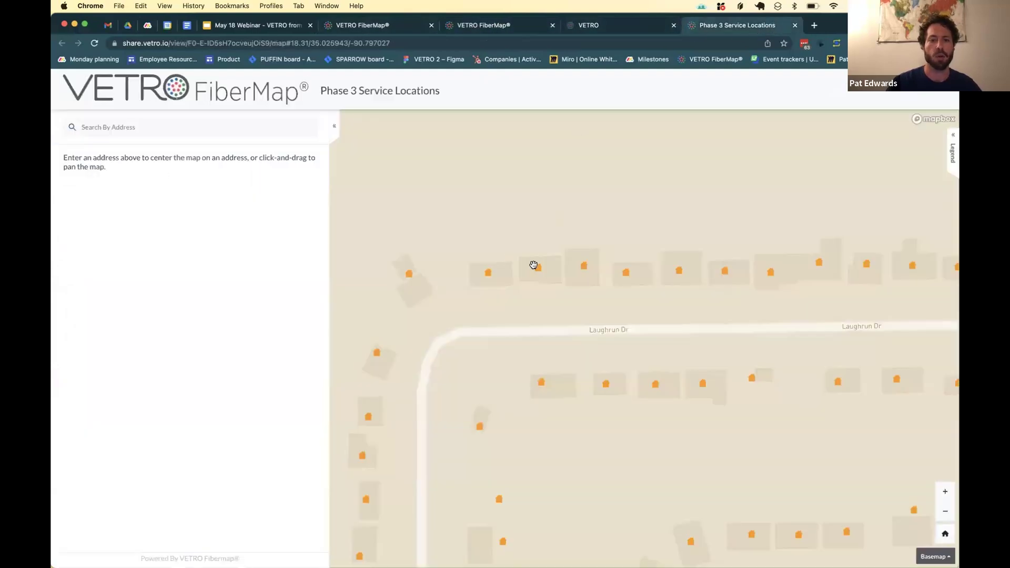
scroll(532, 266, up, 2)
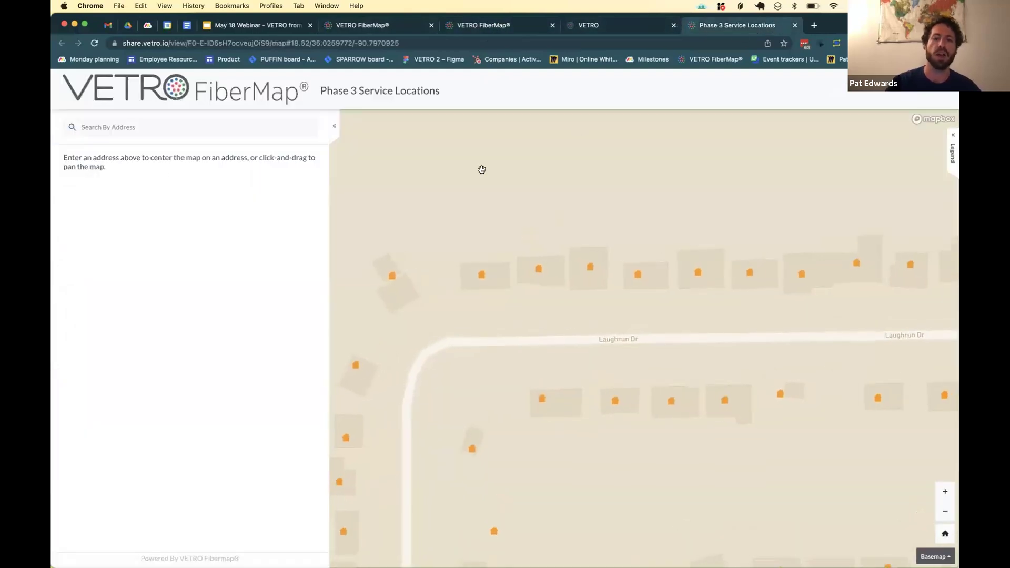
scroll(481, 169, down, 1)
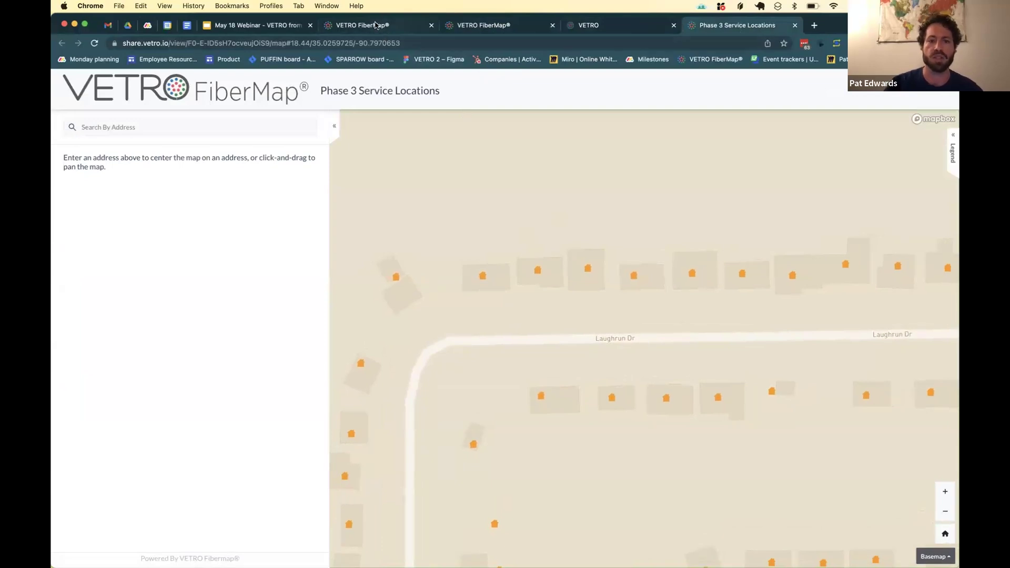
Step: Return to the FiberMap map and import forest-city-sls-v-3.geojson into the Phase 3 plan
click(374, 30)
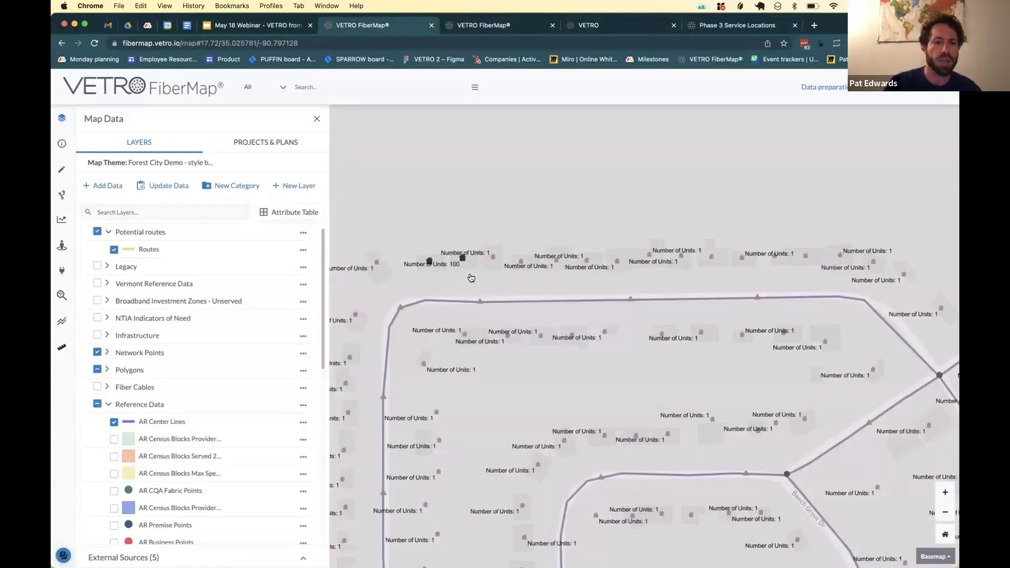
drag(472, 278, 481, 263)
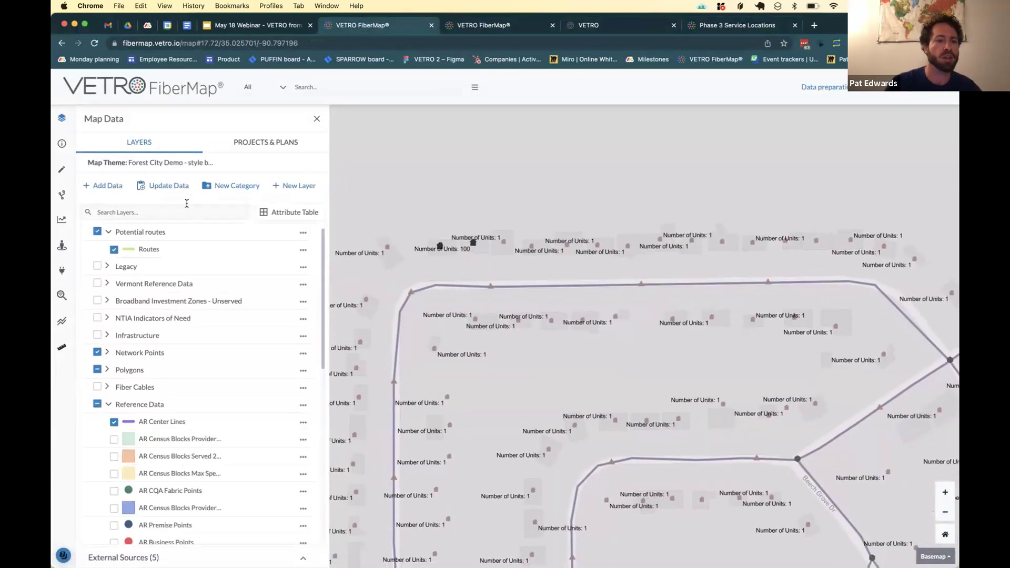
click(118, 188)
click(657, 187)
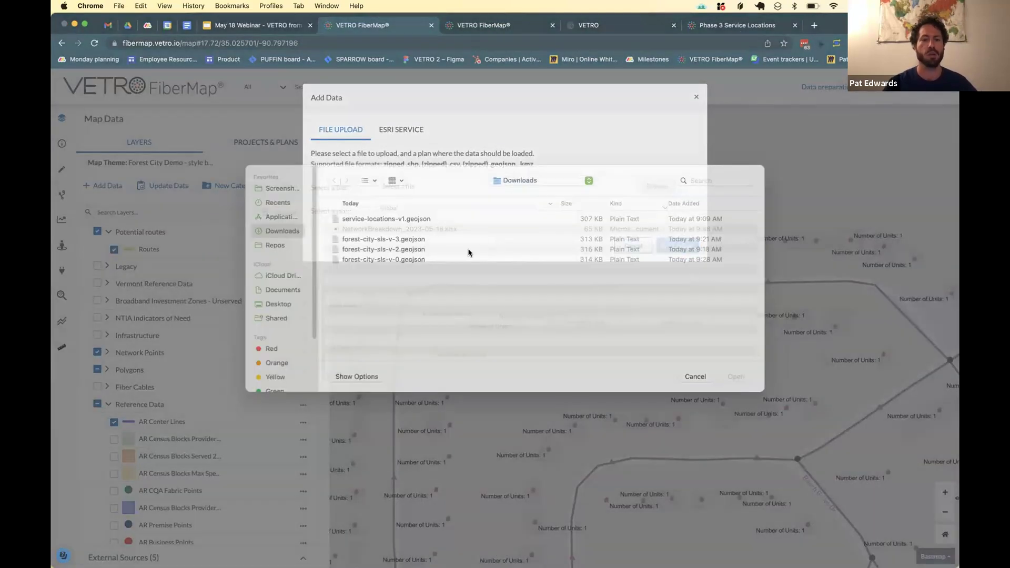
click(437, 251)
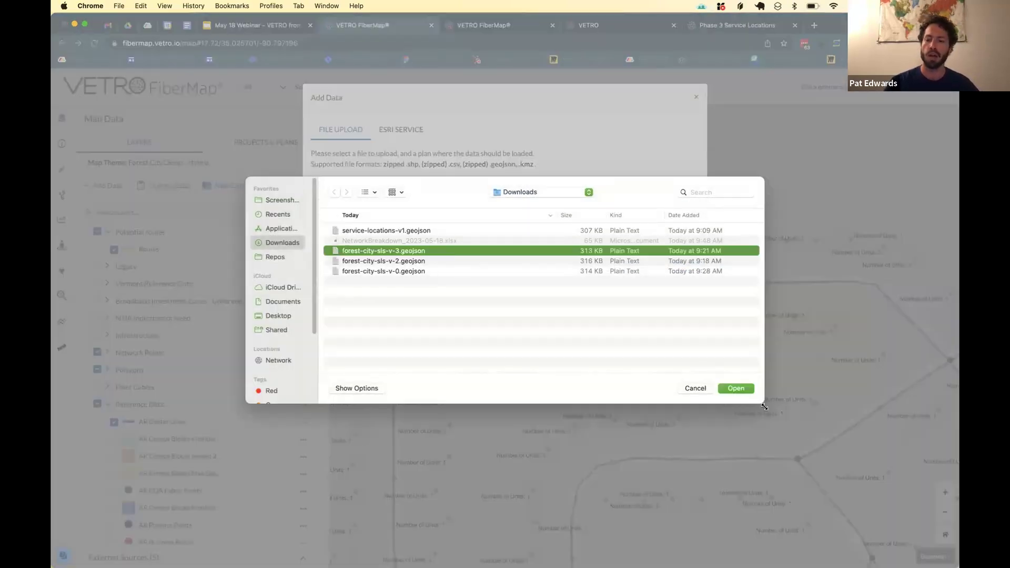
click(750, 394)
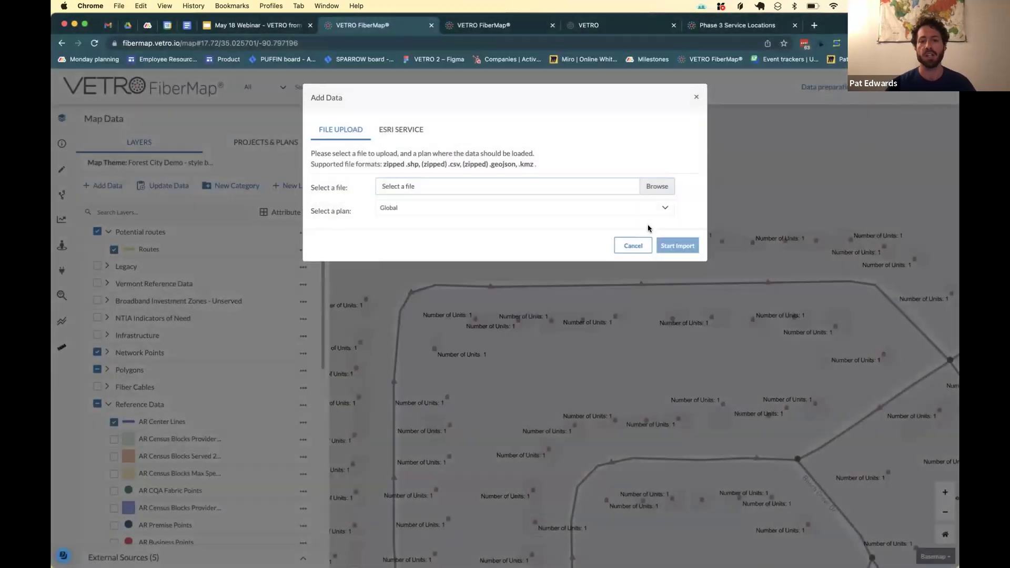
click(652, 211)
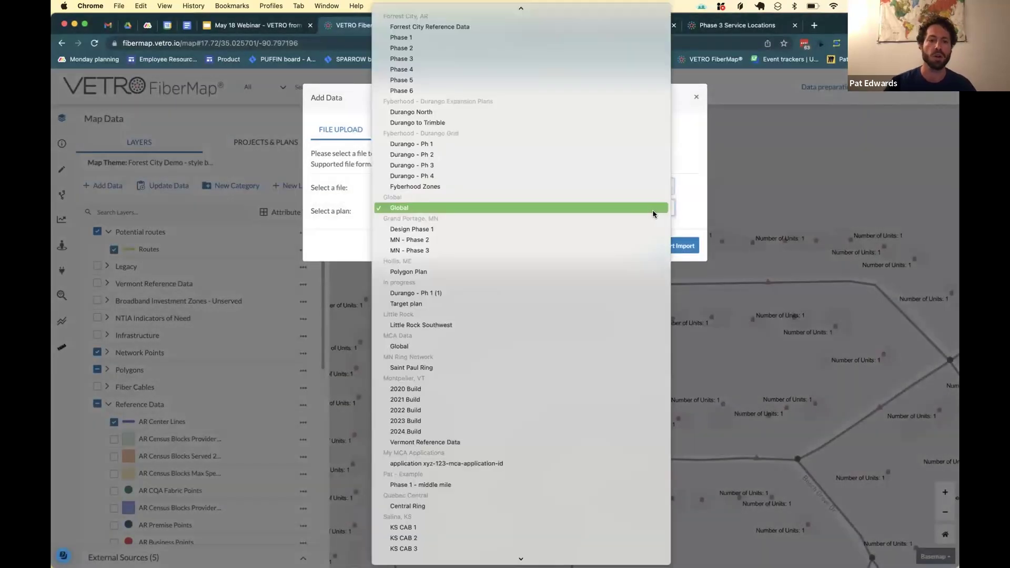
click(472, 59)
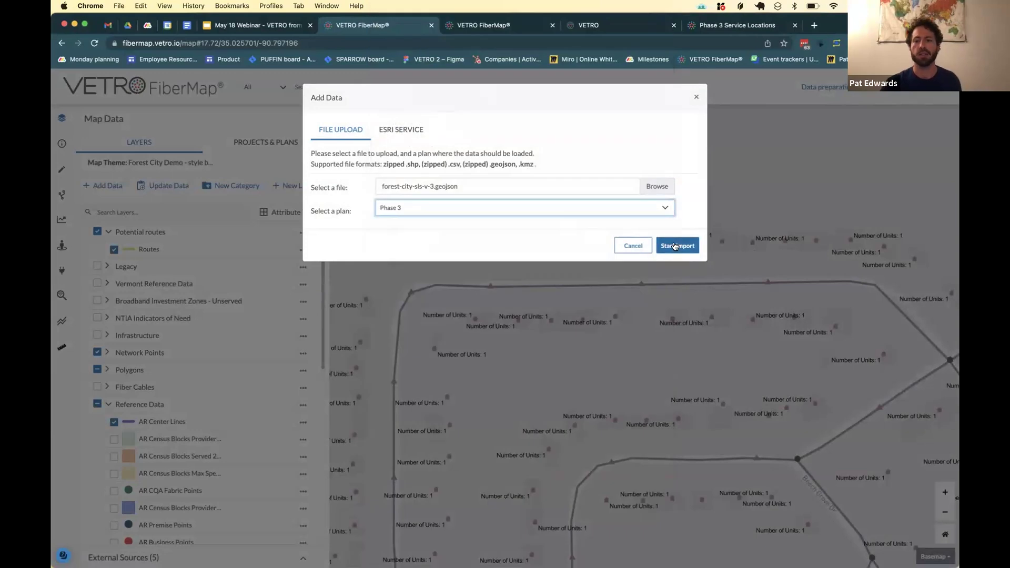
click(675, 246)
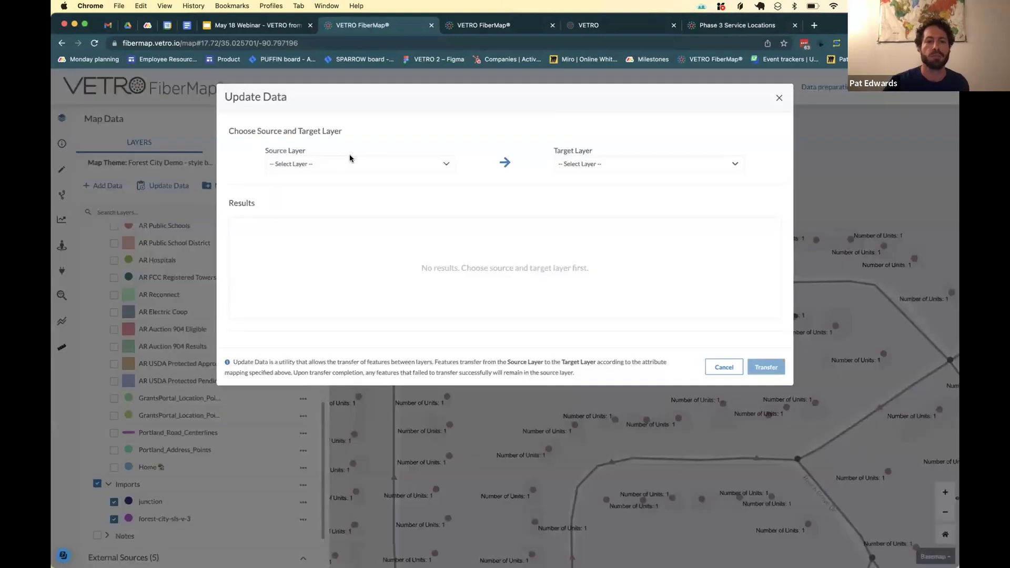
Step: Set up the Update Data transfer with forest-city-sls-v-3 as the source layer and Service Location as the target layer
click(349, 160)
scroll(299, 504, down, 10)
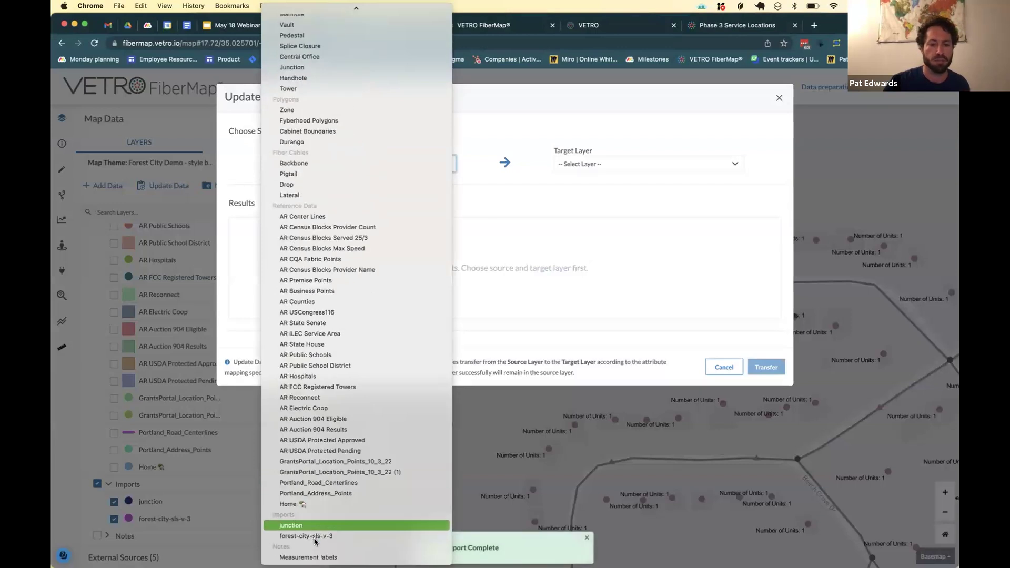
click(310, 535)
click(661, 167)
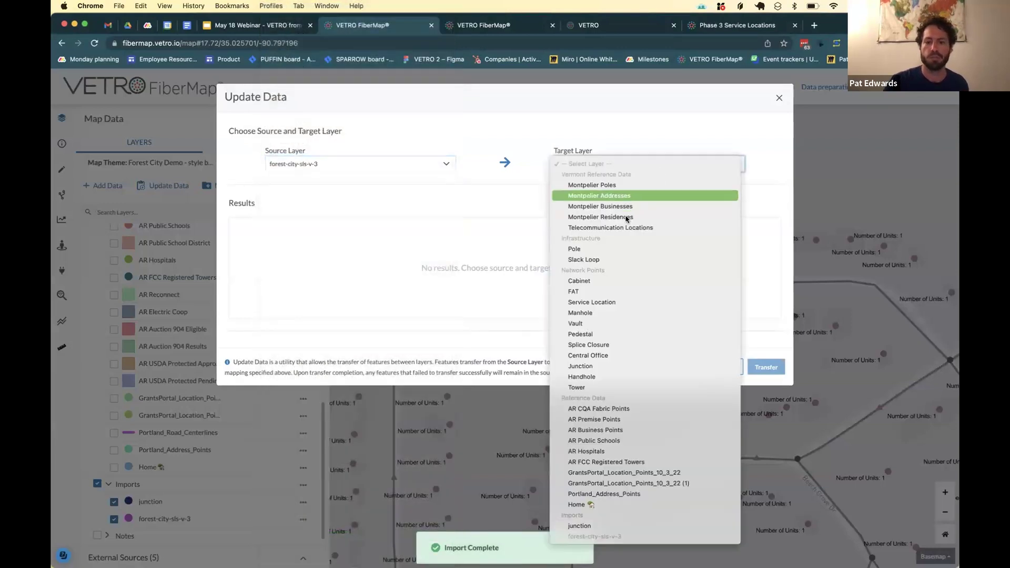
click(605, 305)
Step: Review the attribute matching and transfer the forest-city-sls-v-3 features to Service Location
scroll(394, 286, down, 5)
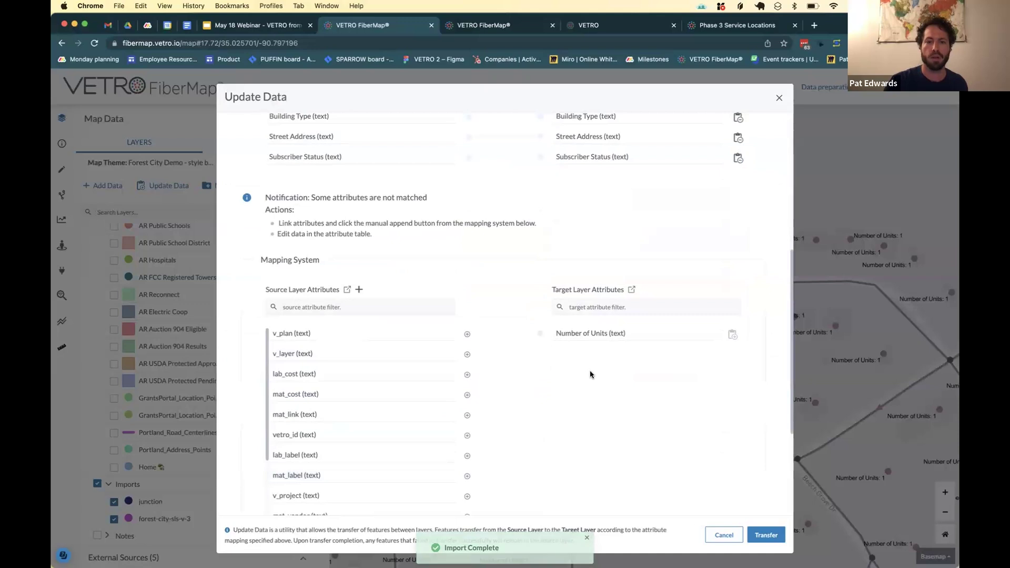
scroll(590, 372, up, 3)
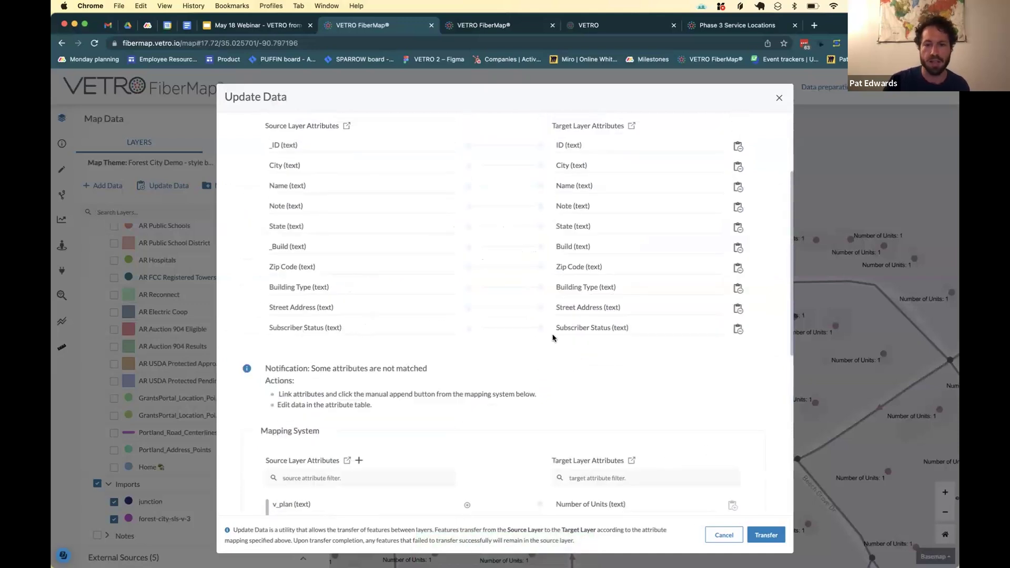
click(765, 534)
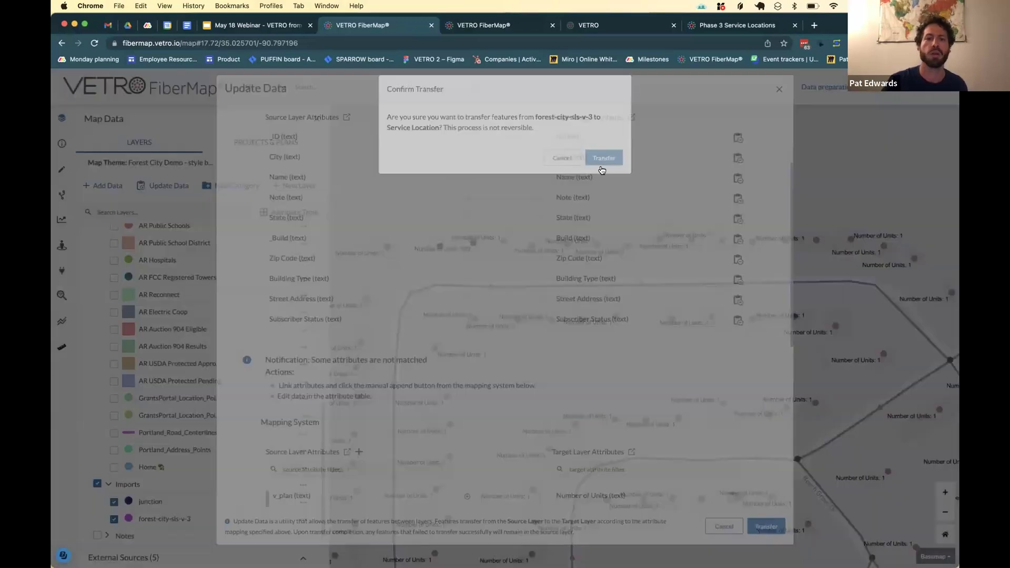
click(603, 159)
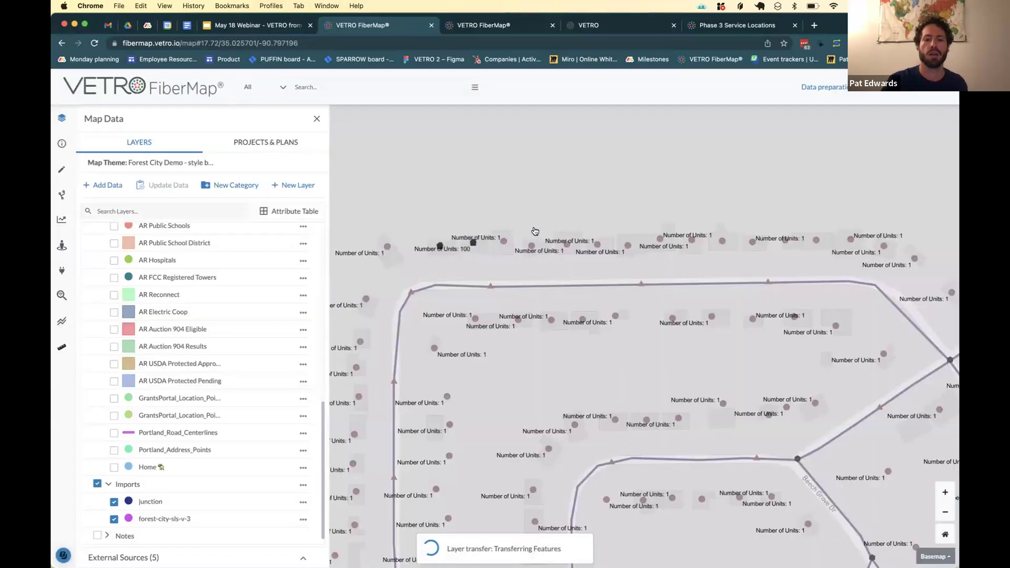
Step: Reload the Phase 3 Service Locations shared view and examine the service location symbols around Laughrun Dr
click(480, 25)
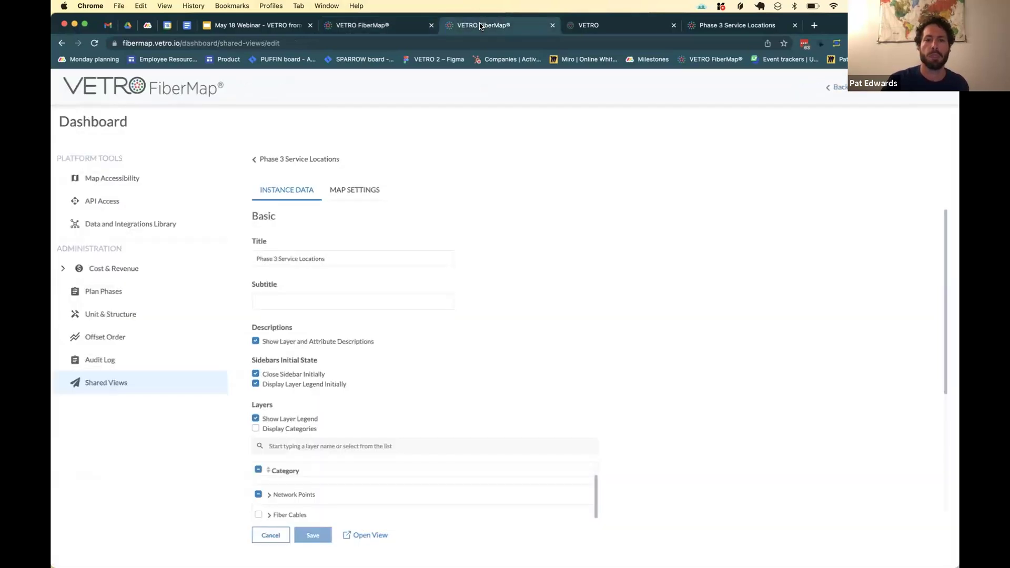
click(571, 27)
click(771, 31)
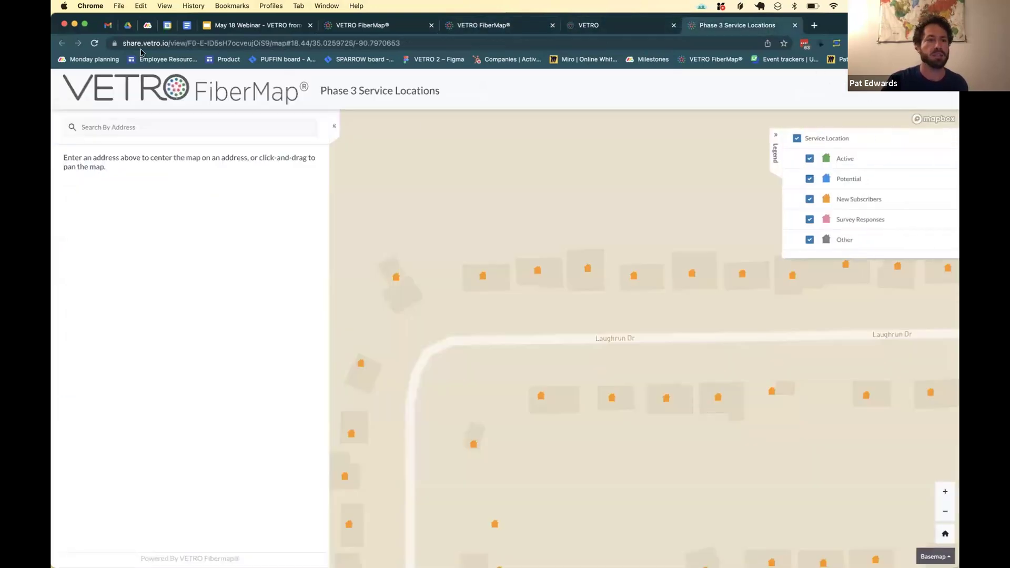
click(94, 42)
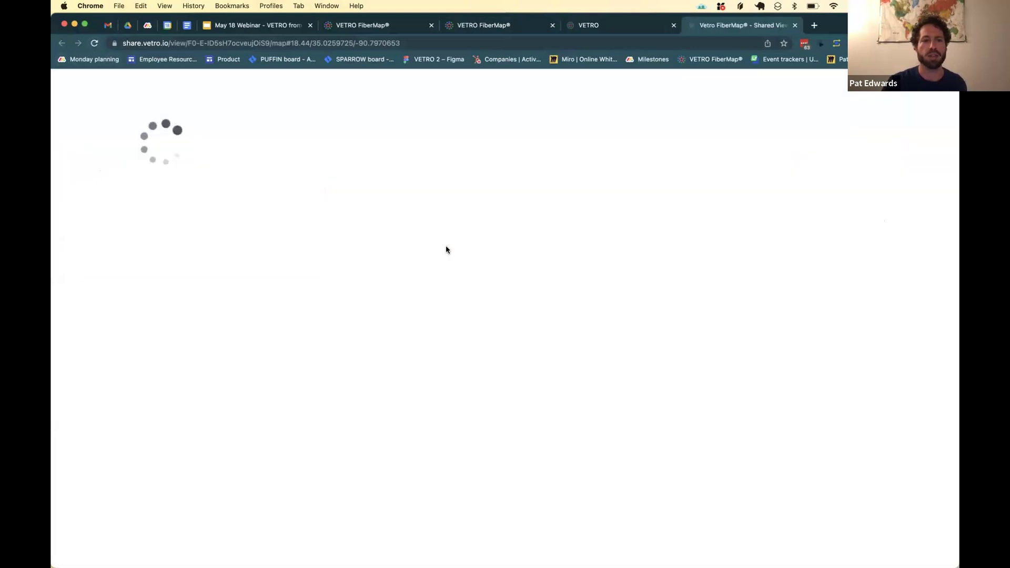
scroll(551, 284, down, 3)
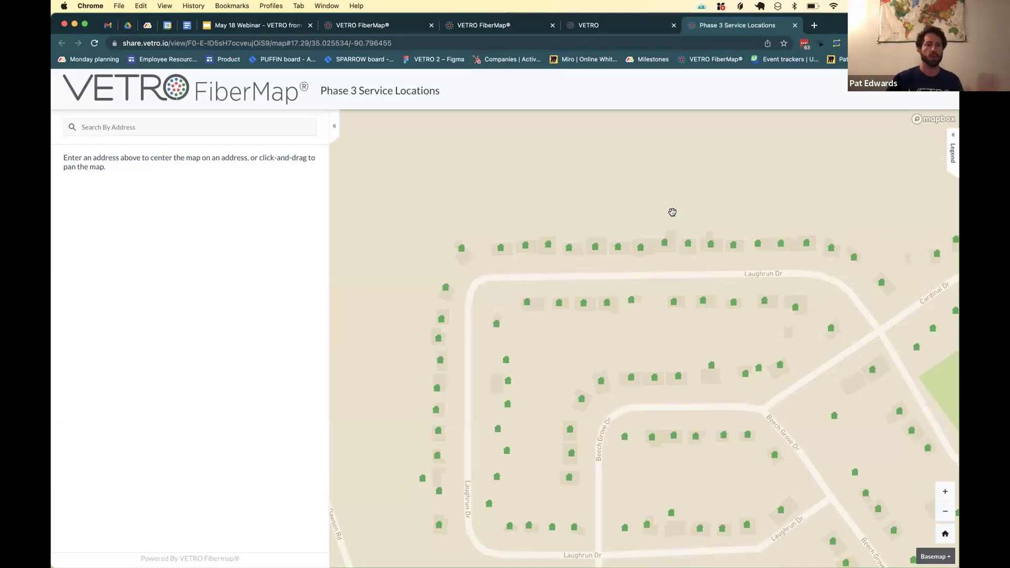
Step: Switch to the May 18 Webinar presentation, show the Setup for Success slide full screen, and exit the slideshow
click(273, 25)
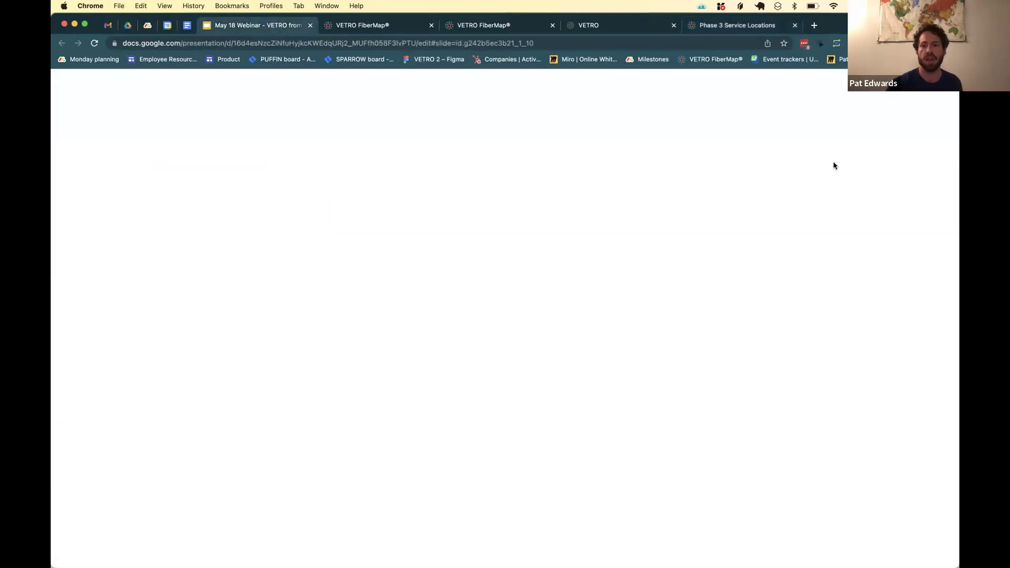
click(833, 88)
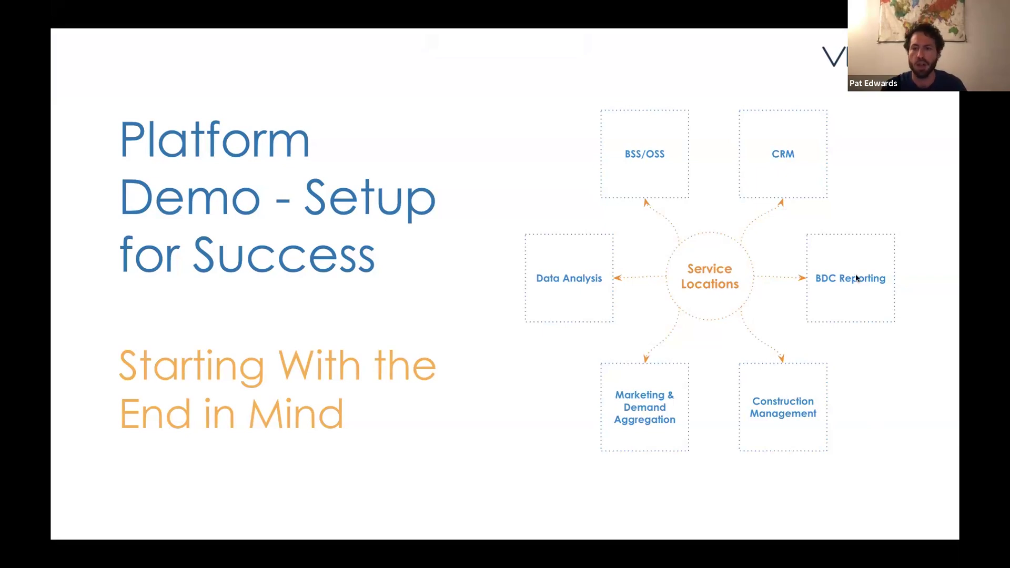
key(Escape)
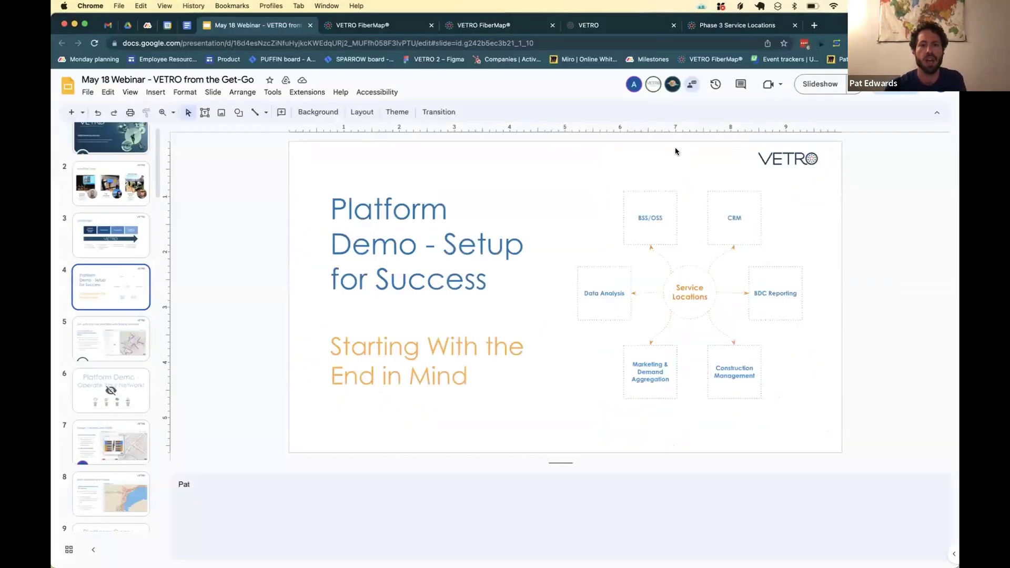
Step: Switch to the Network Dashboard, review the layer breakdowns and summaries, and export the dashboard data
click(531, 29)
click(584, 27)
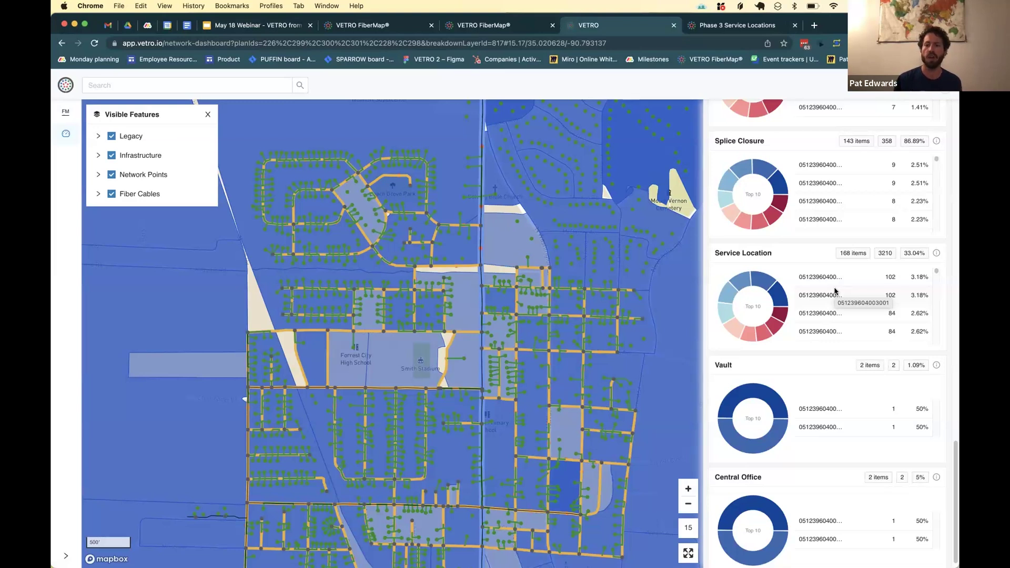
scroll(835, 291, up, 1)
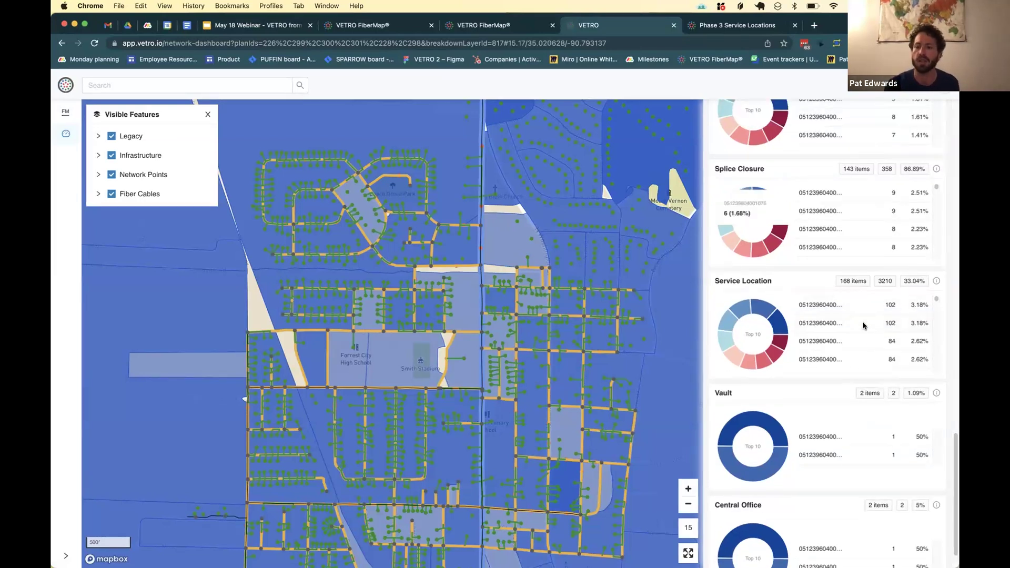
scroll(841, 321, up, 1)
scroll(865, 228, up, 10)
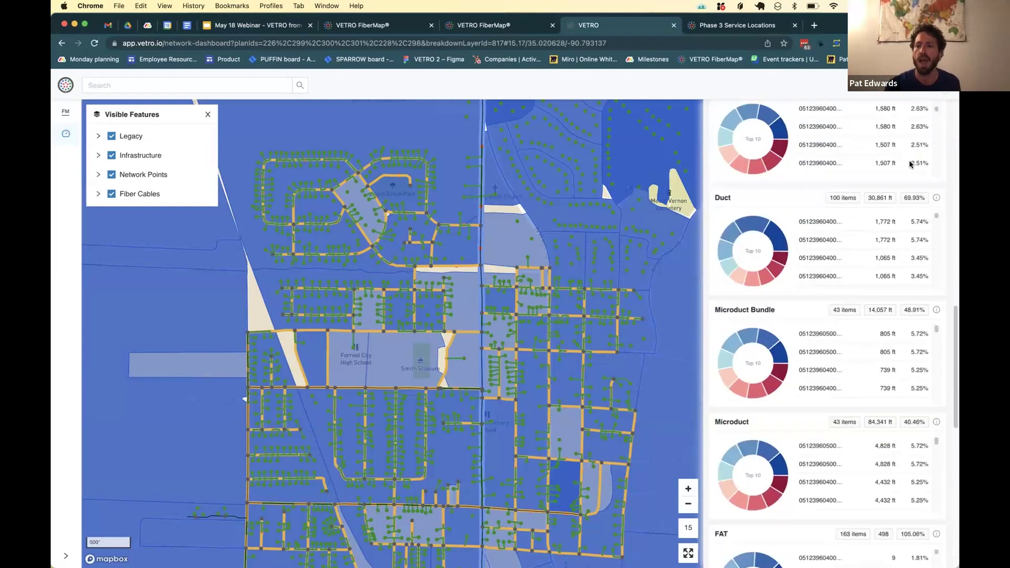
scroll(949, 191, up, 15)
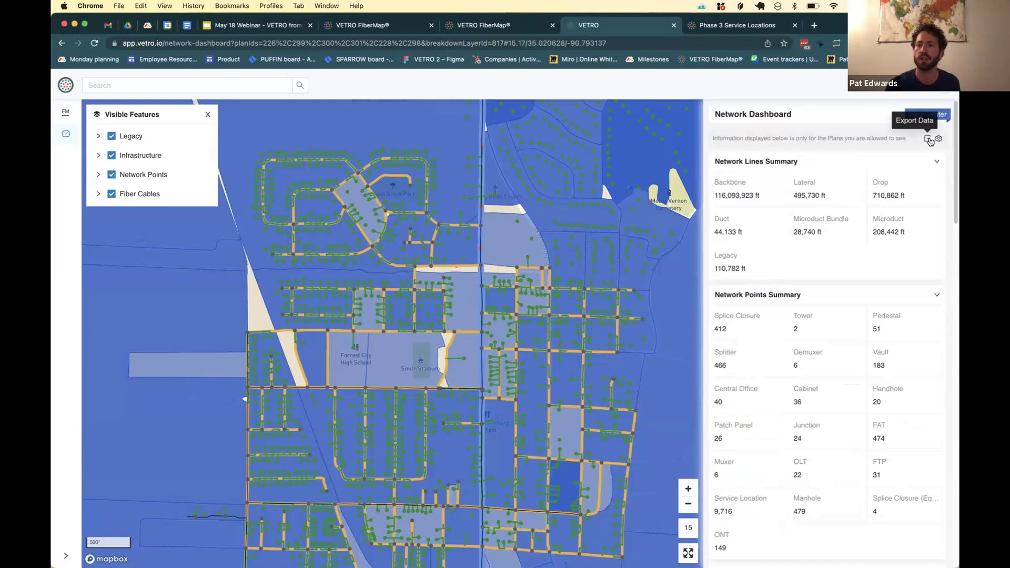
click(927, 138)
Step: Switch to the NetworkBreakdown_2023-05-18 spreadsheet in Numbers and examine the Service Location counts per census block in the Breakdown sheet
key(ctrl+Up)
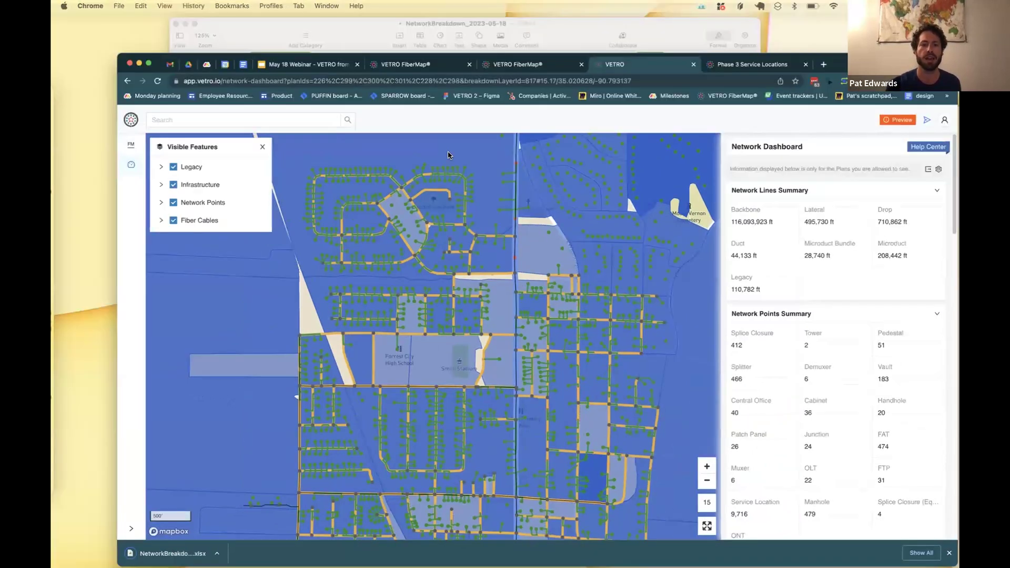
click(323, 135)
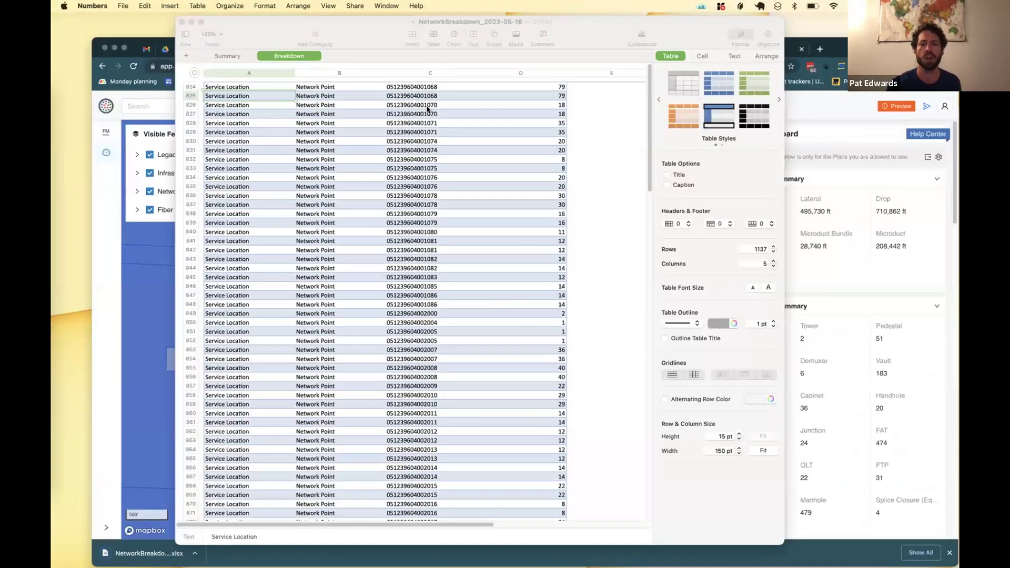
key(Right)
key(Right)
key(Right)
key(Down)
key(Down)
key(Down)
key(Down)
key(Down)
key(Down)
key(Down)
key(Down)
key(Down)
key(Down)
key(Down)
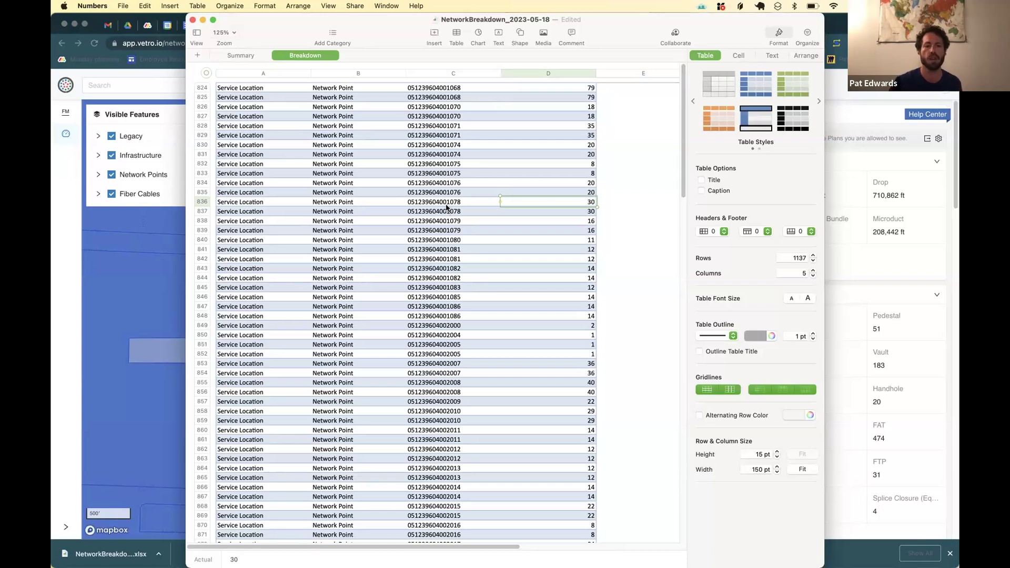
click(111, 288)
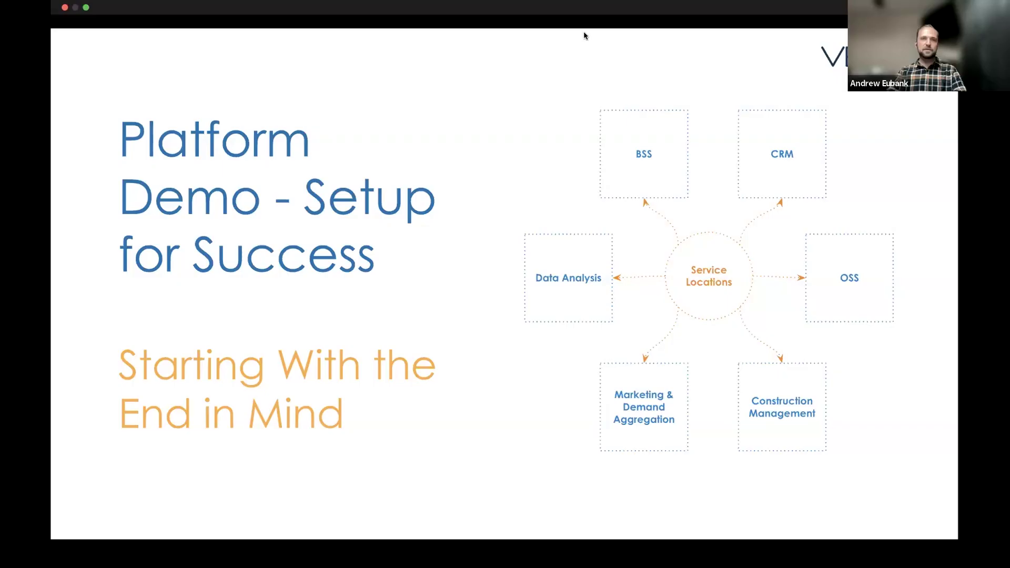
key(Right)
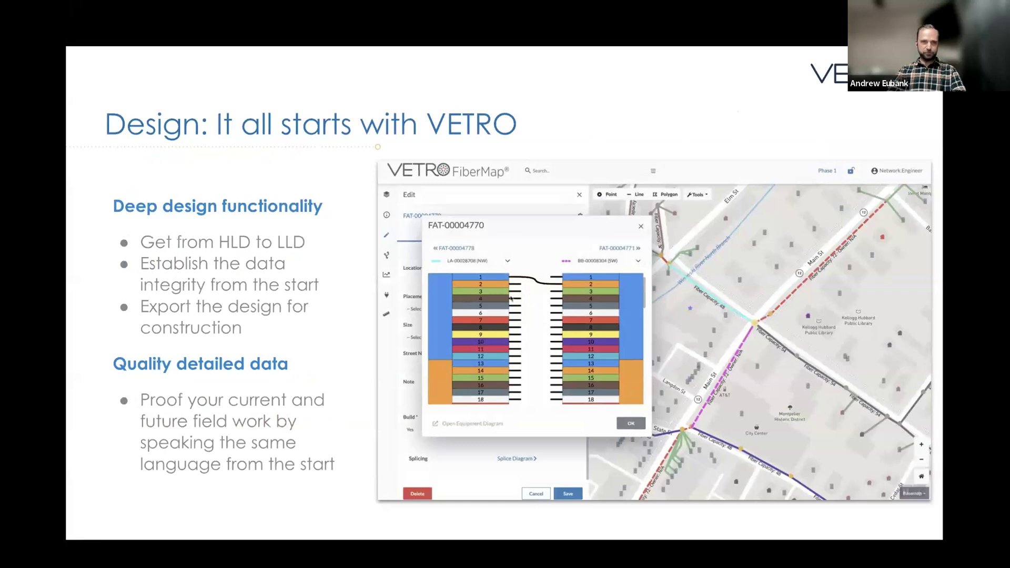
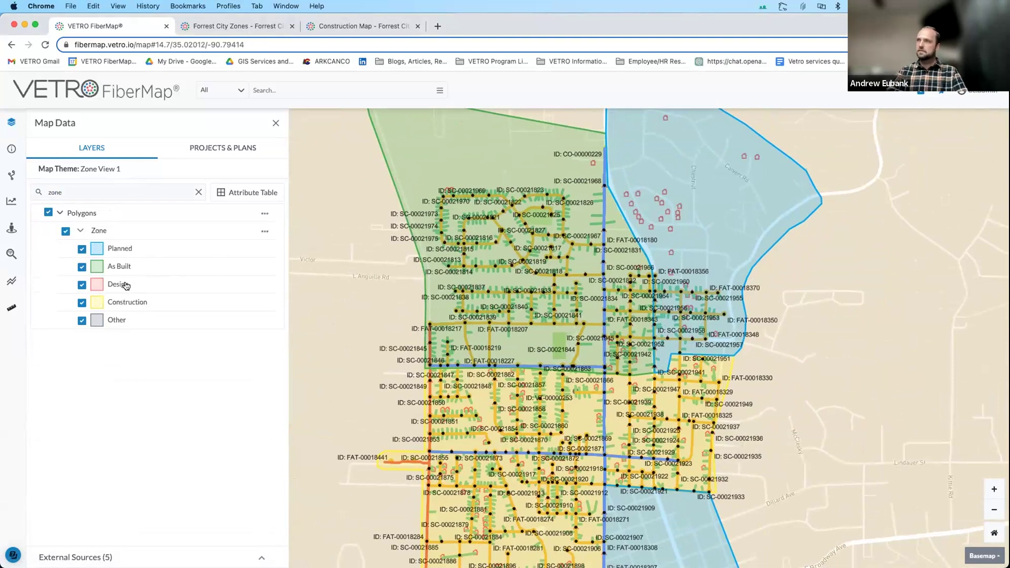
Step: Select the North zone on the map and start editing with Global as the active plan
scroll(358, 323, down, 1)
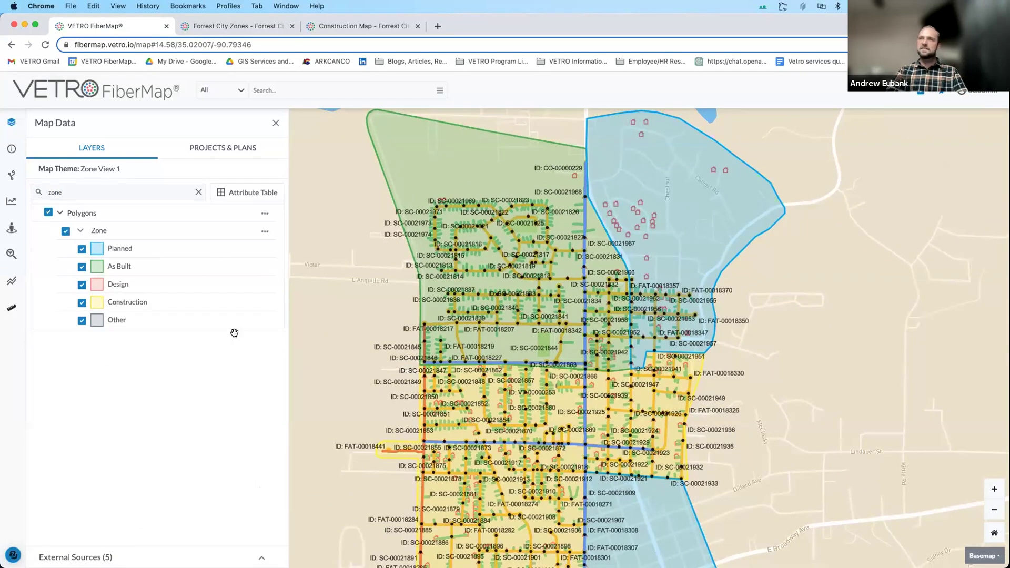
drag(343, 389, 344, 351)
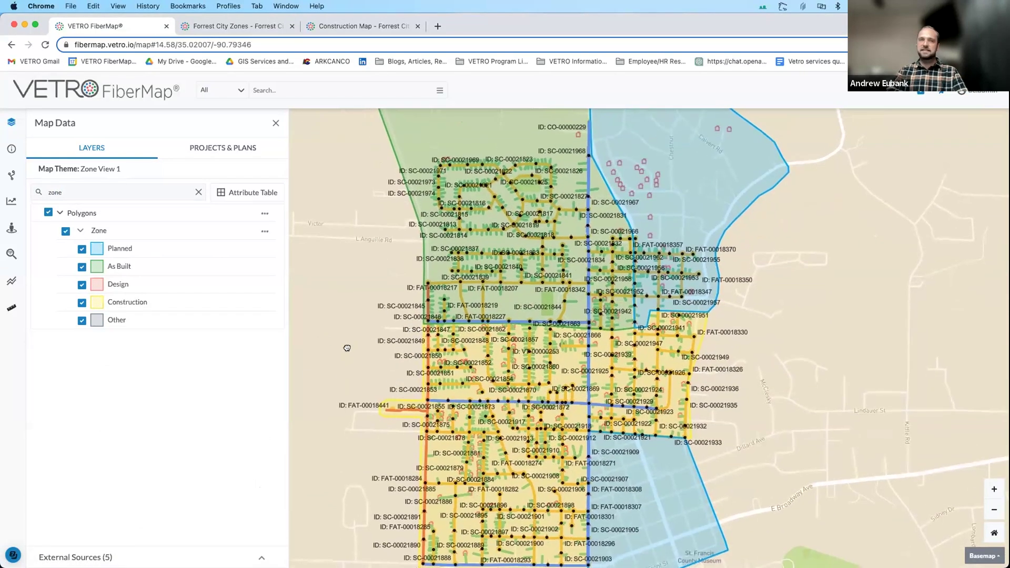
click(420, 143)
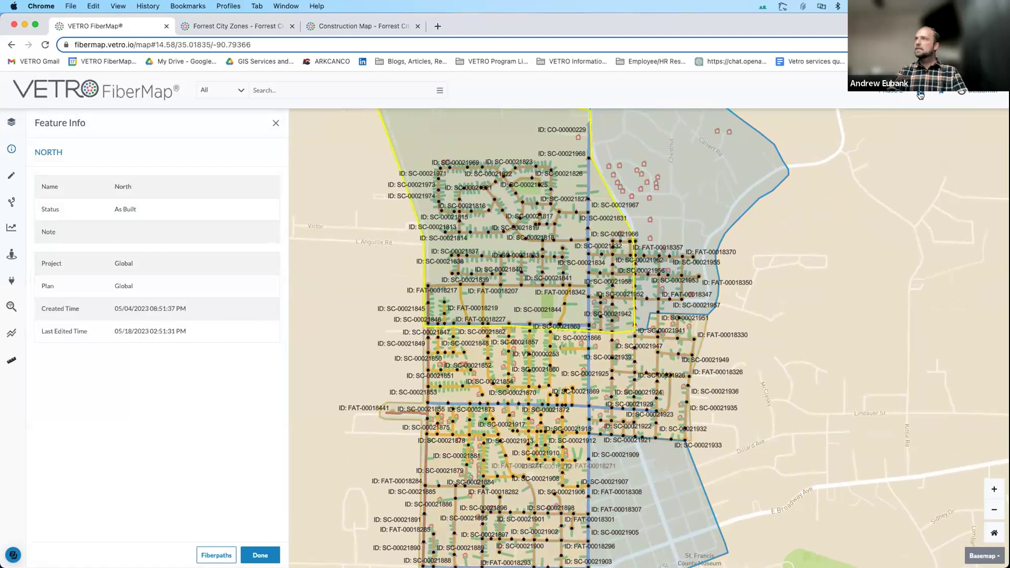
click(885, 102)
text(global)
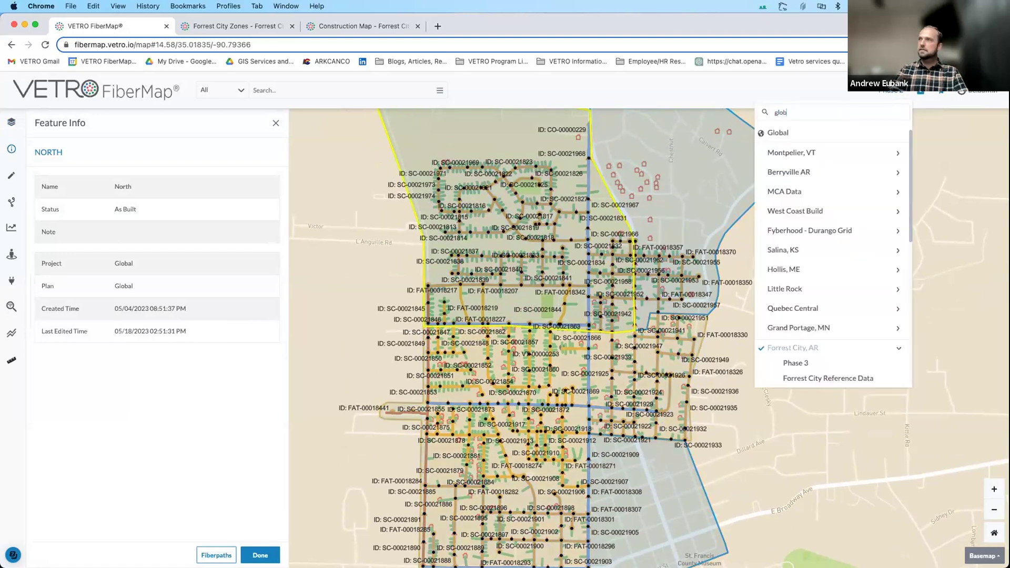
click(779, 134)
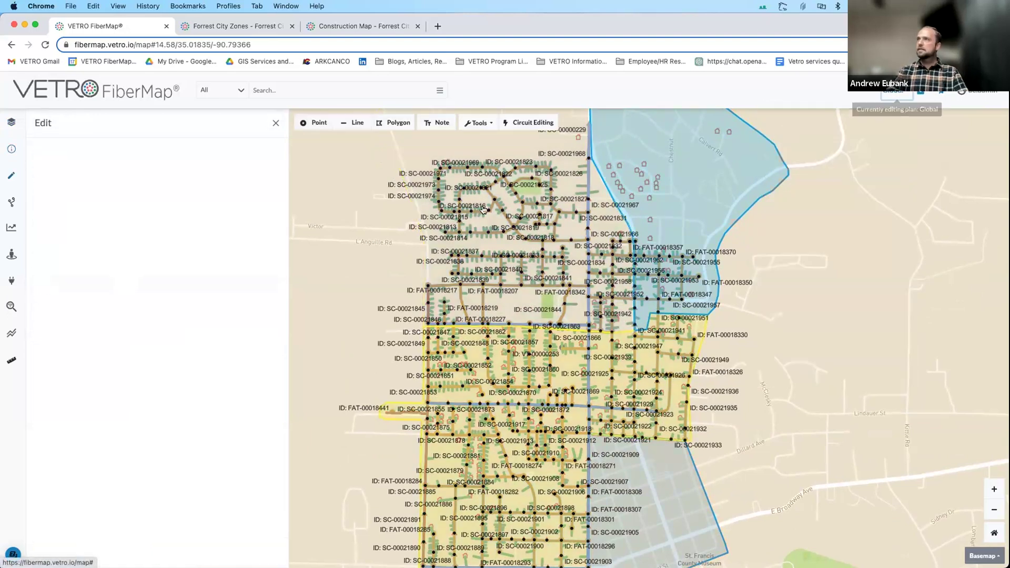
Step: Set the North zone's status to Planned and save it
click(72, 275)
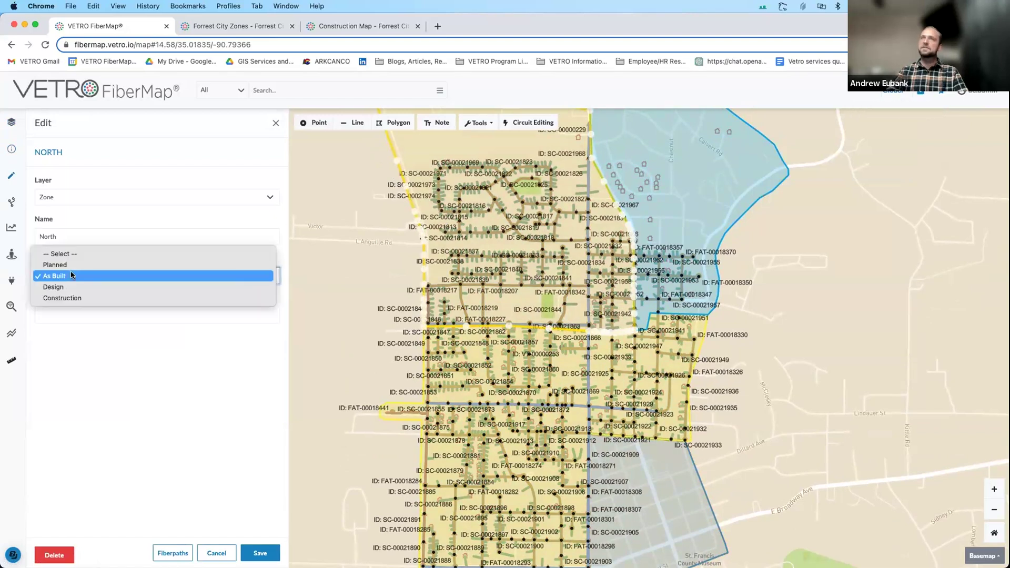
click(109, 274)
key(p)
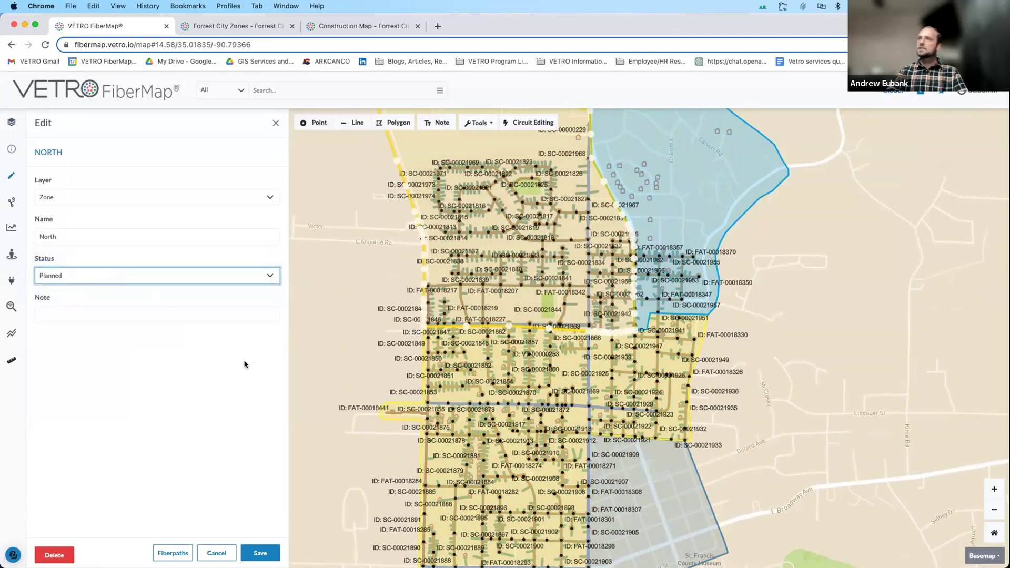
click(260, 552)
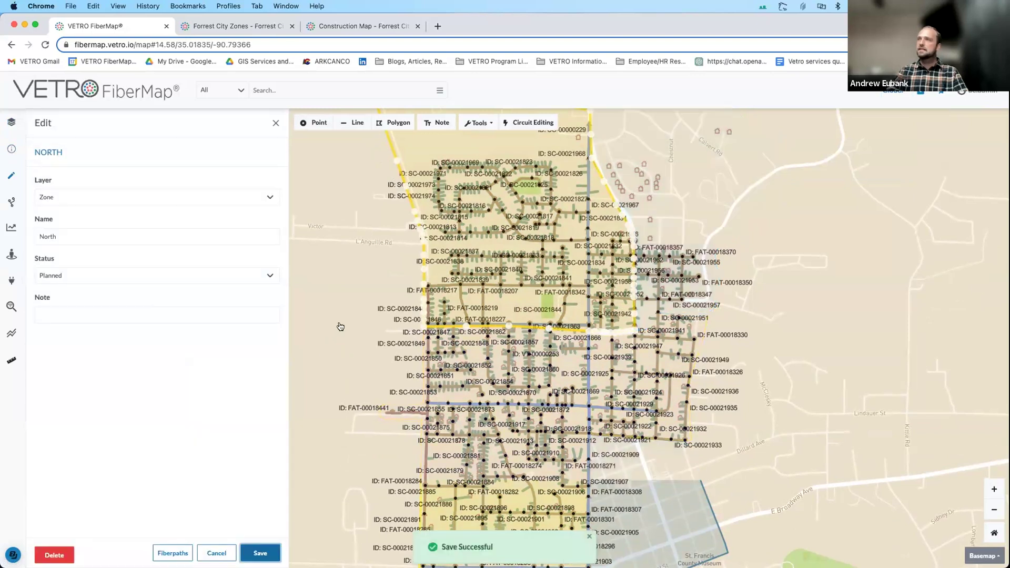
Step: Set the North zone's status back to As Built, save it, and leave edit mode for the Global plan
drag(390, 379, 439, 466)
click(473, 245)
click(81, 275)
click(77, 286)
click(260, 552)
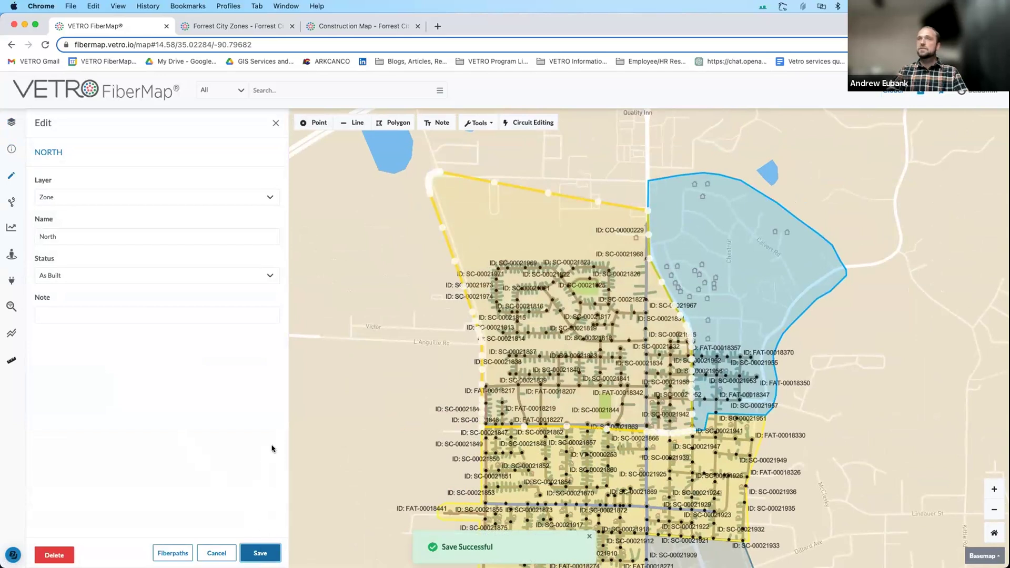
click(275, 122)
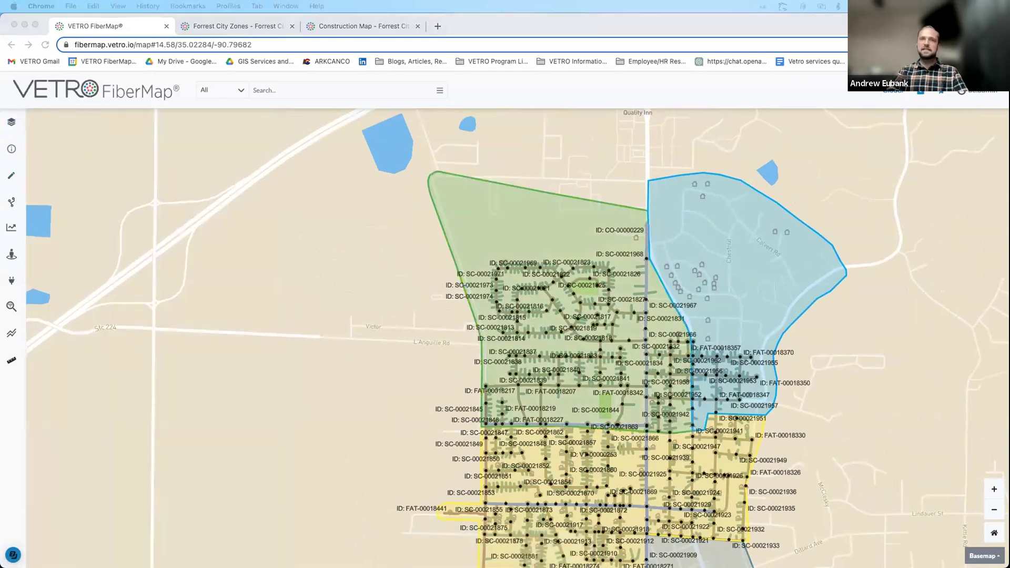
click(916, 93)
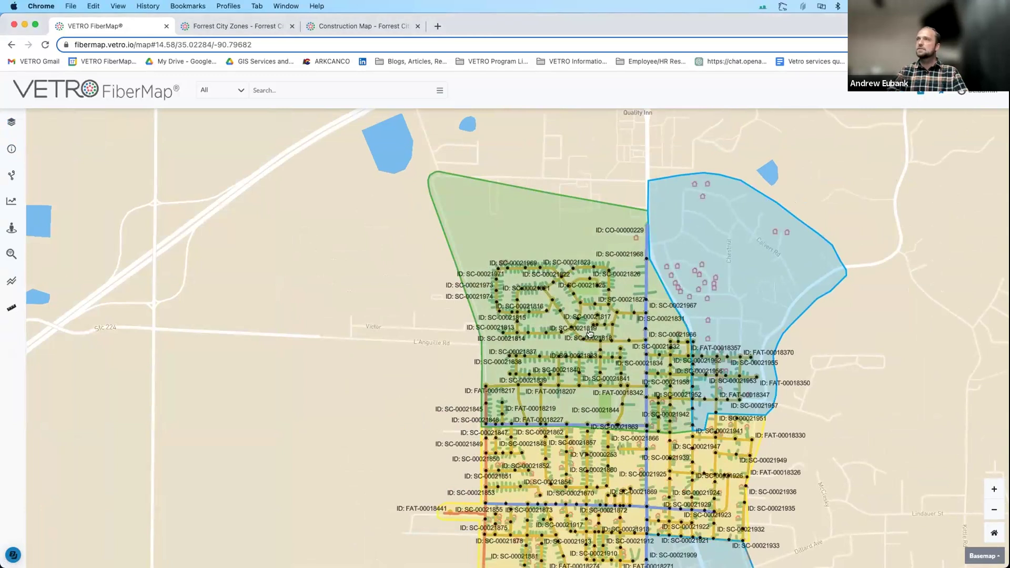
Step: Open the feature info of the western service location beside SC-00021971 and examine the Zone Status it takes from the zone
scroll(521, 368, up, 3)
scroll(522, 367, up, 3)
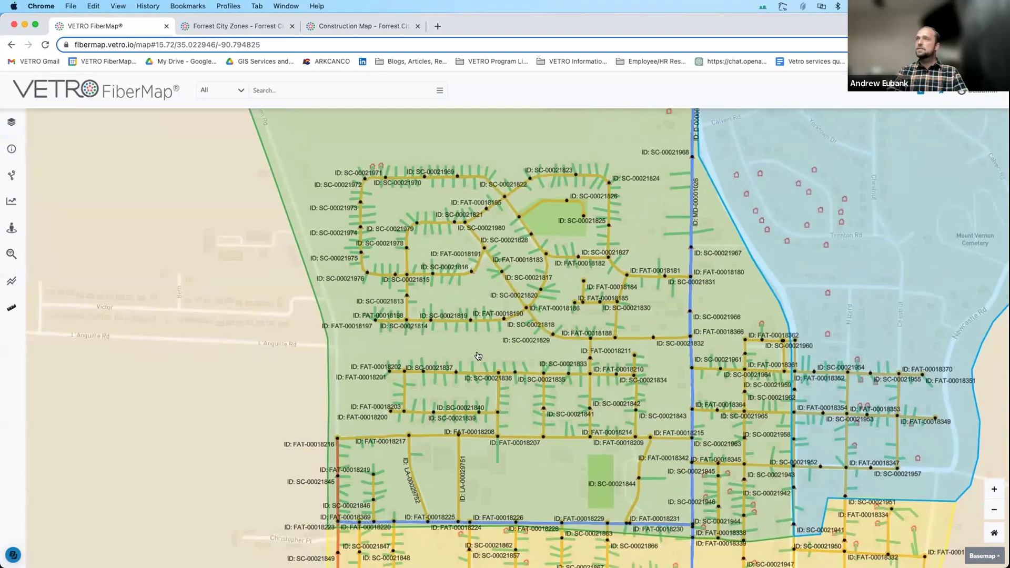
scroll(387, 258, up, 4)
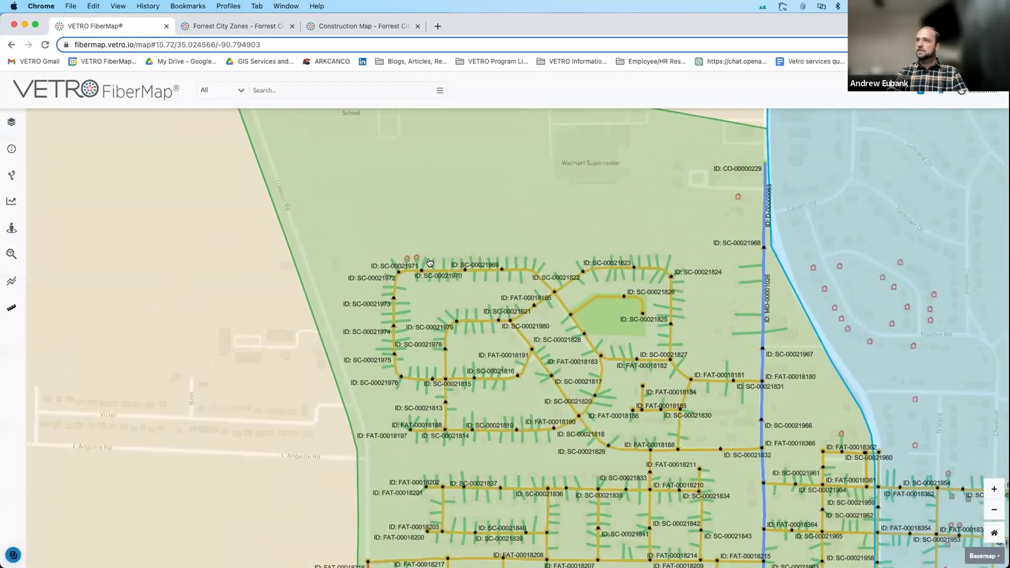
scroll(429, 259, up, 3)
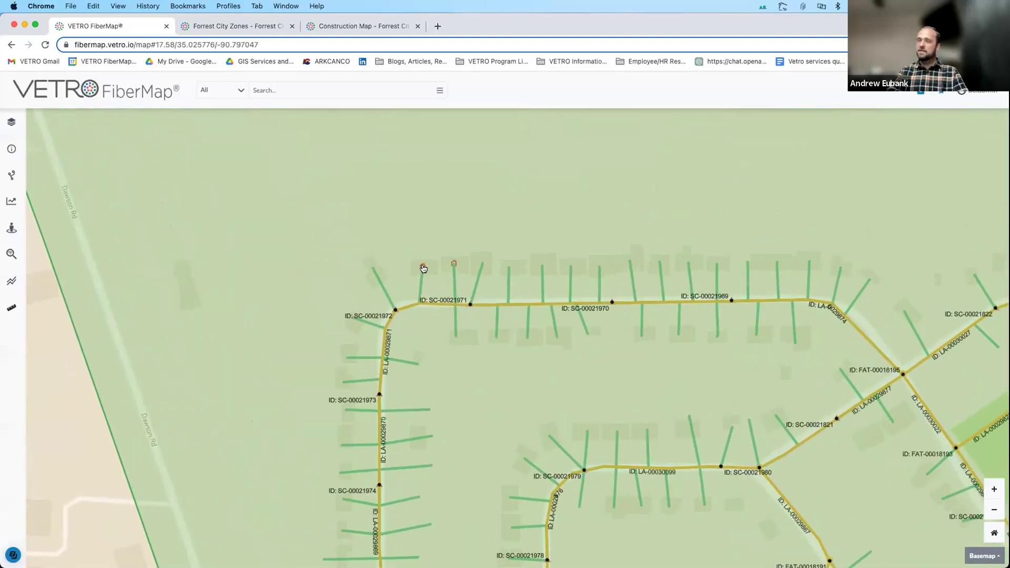
click(424, 269)
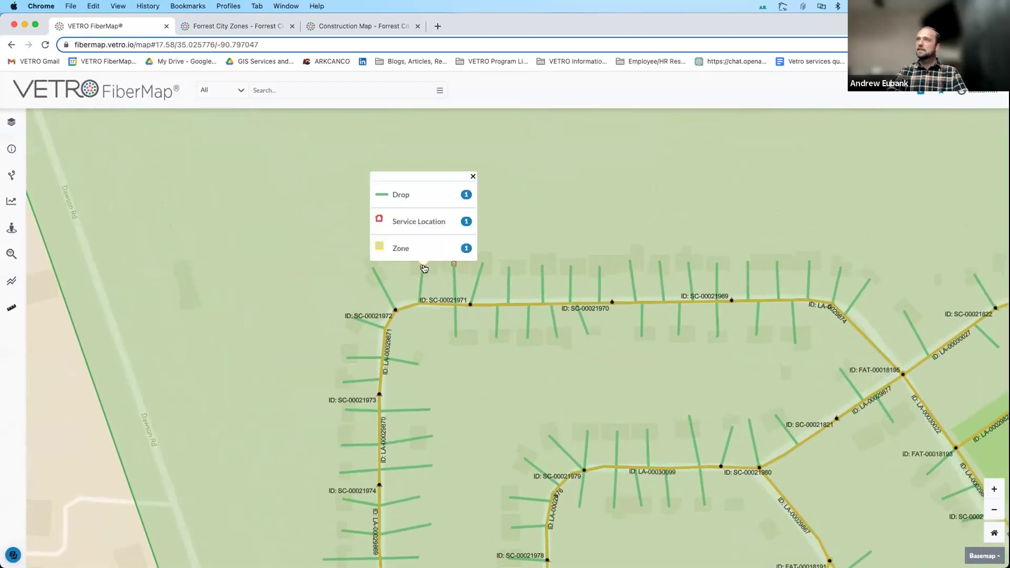
click(423, 226)
scroll(221, 342, down, 2)
drag(42, 403, 250, 405)
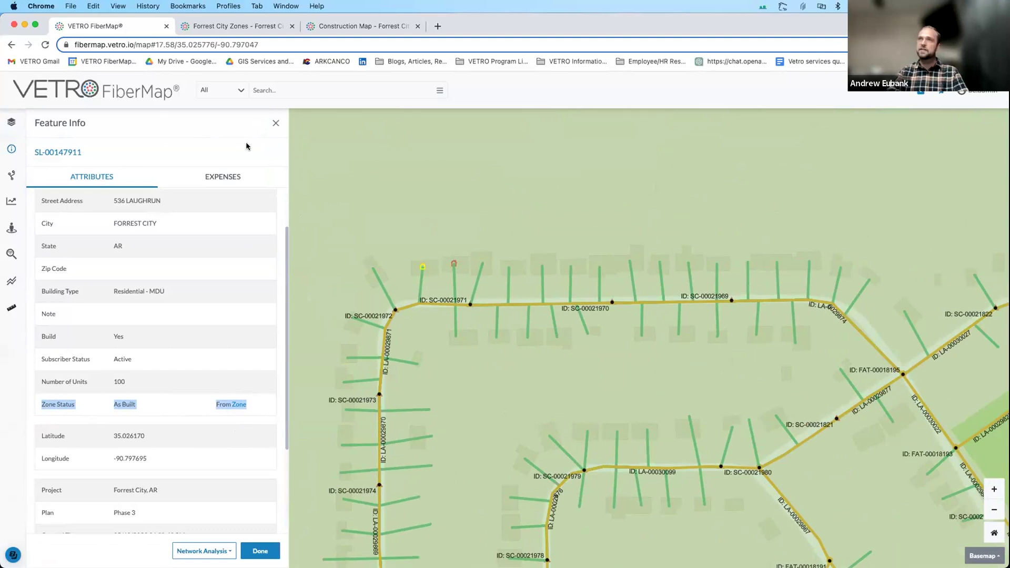
click(275, 123)
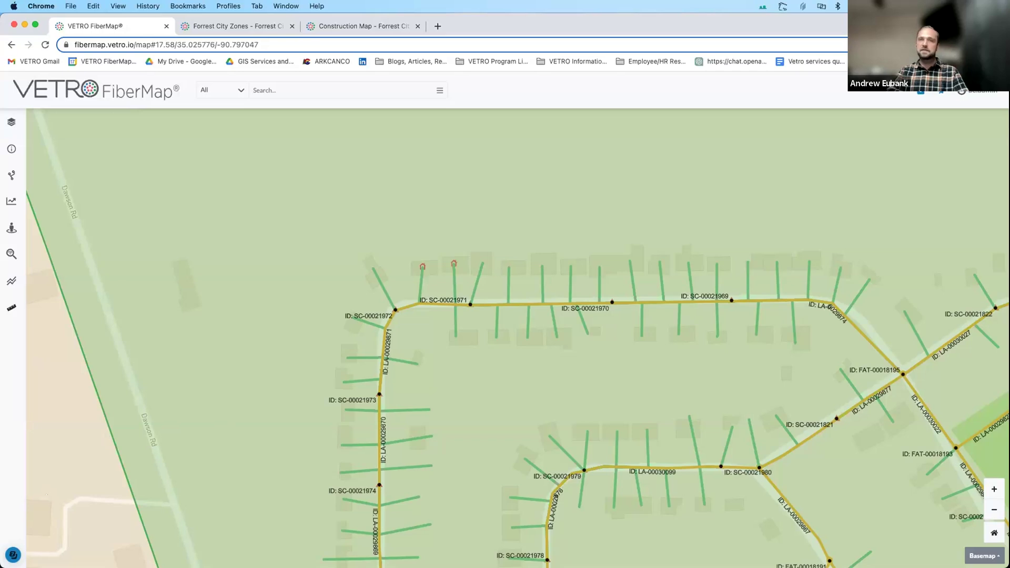
scroll(339, 441, down, 2)
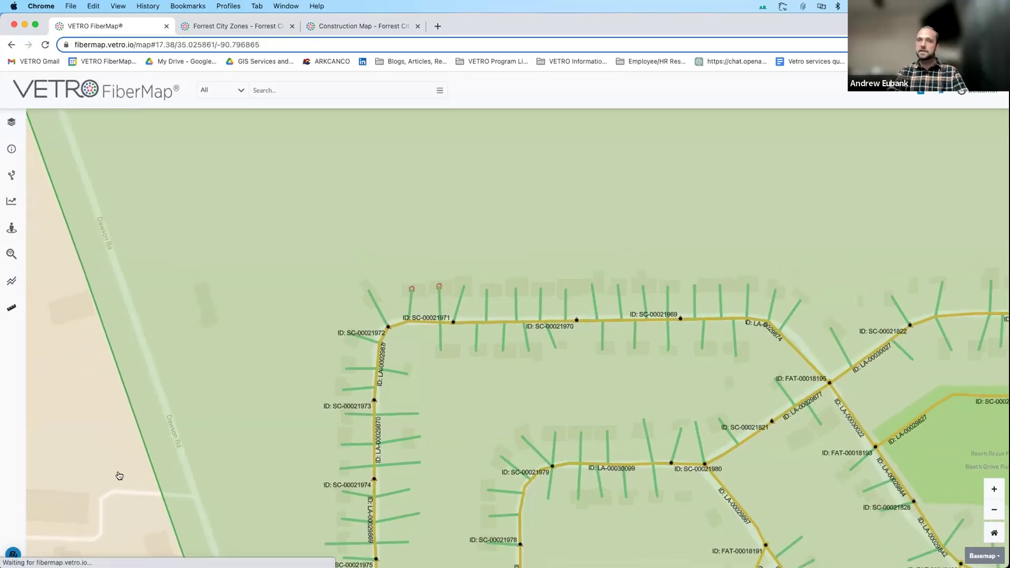
scroll(518, 427, down, 5)
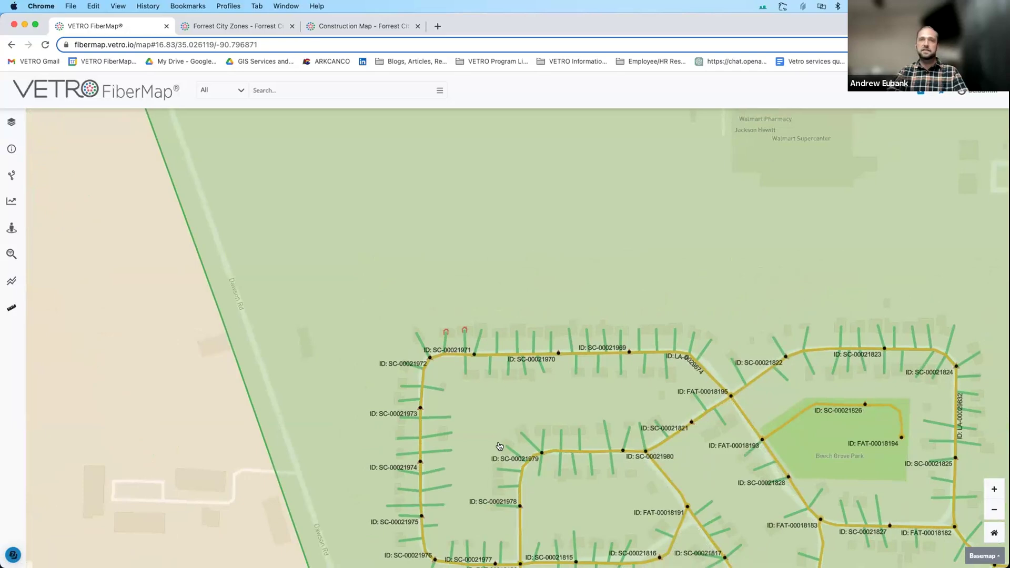
drag(218, 438, 253, 430)
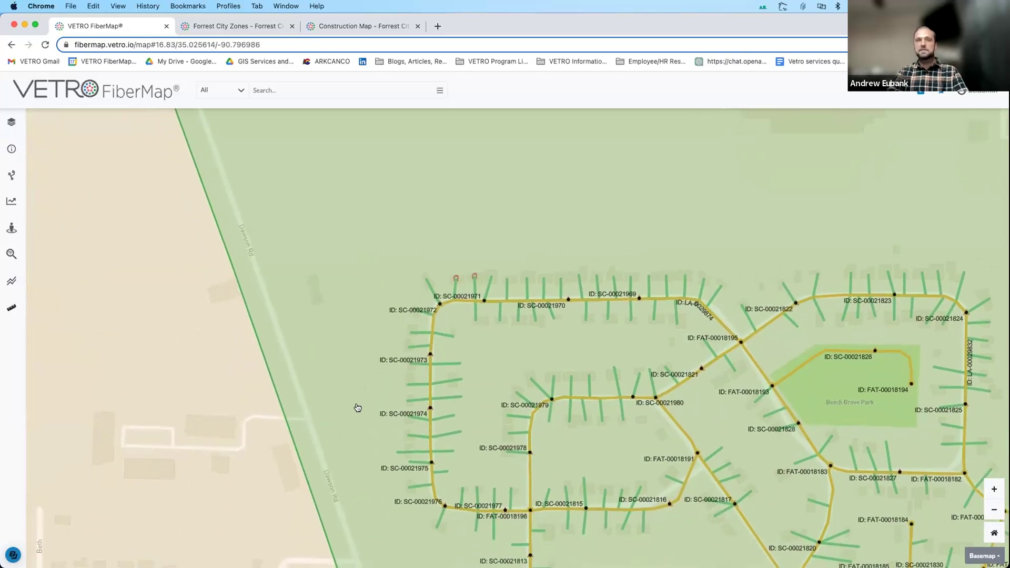
scroll(356, 405, down, 2)
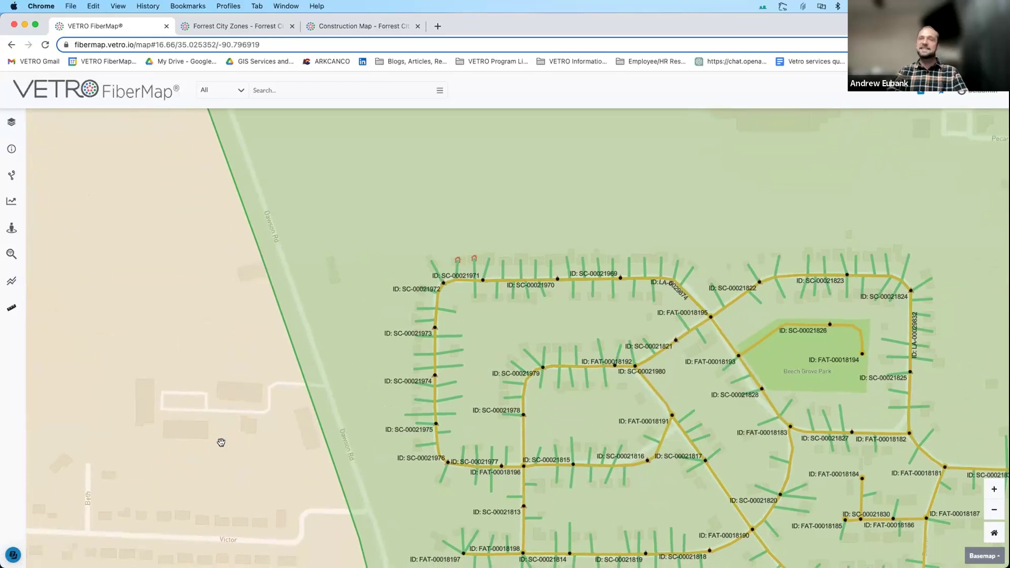
scroll(224, 463, down, 2)
drag(232, 448, 233, 444)
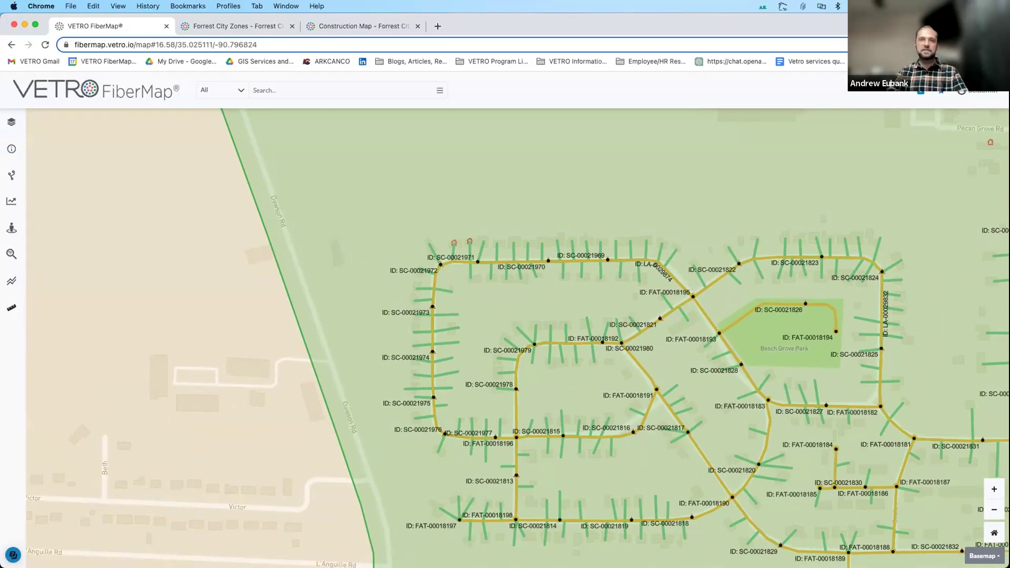
scroll(408, 468, down, 1)
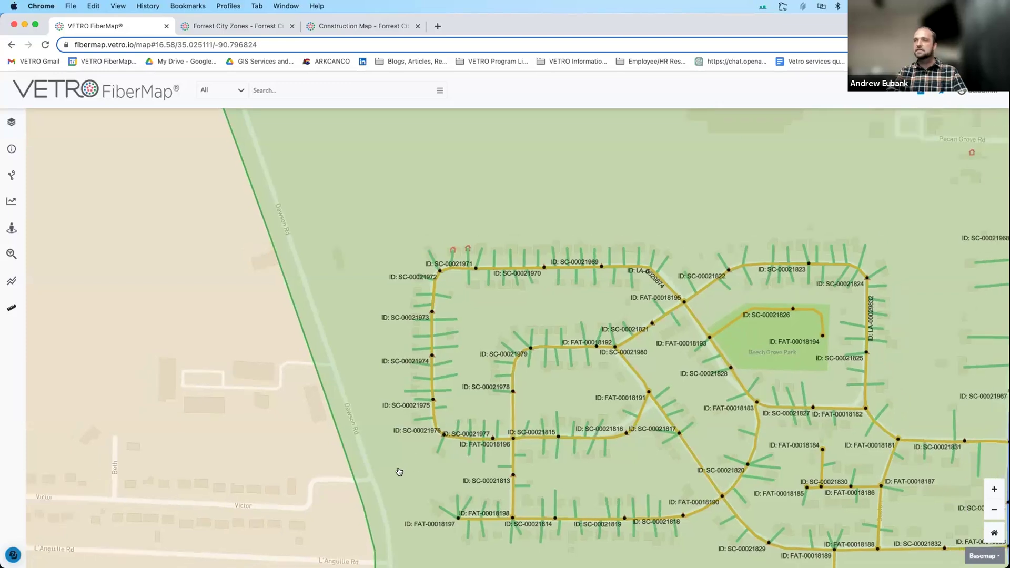
drag(243, 498, 221, 473)
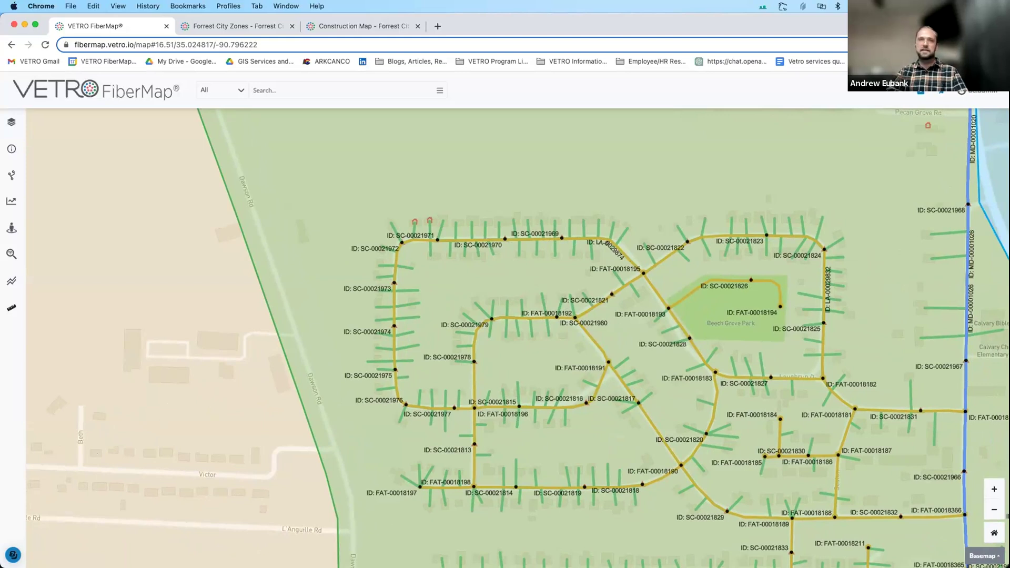
Step: Start a shared view titled Forrest River, AR, view its project and plan selection, and close it without creating the view
click(942, 93)
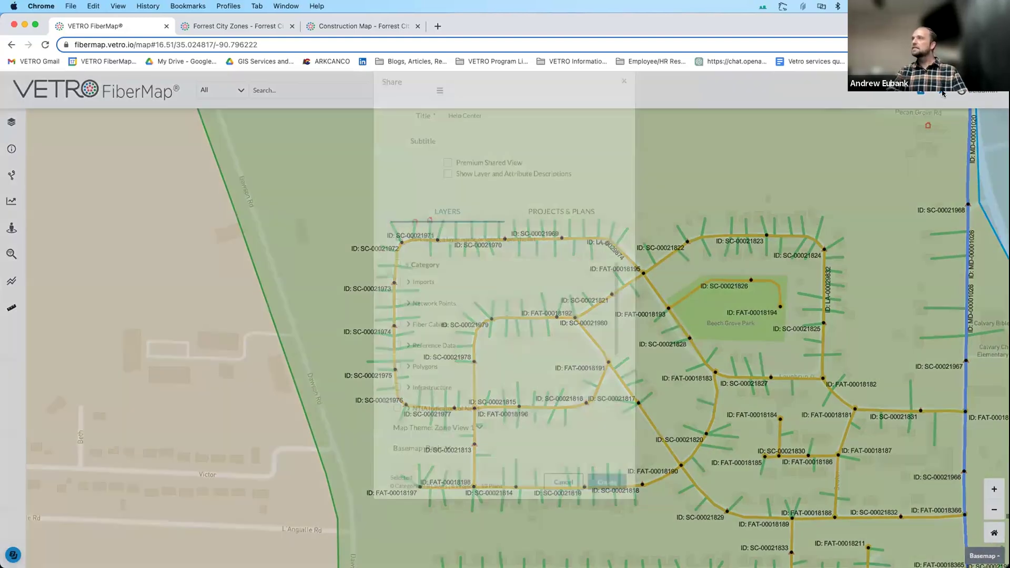
double_click(506, 133)
triple_click(505, 134)
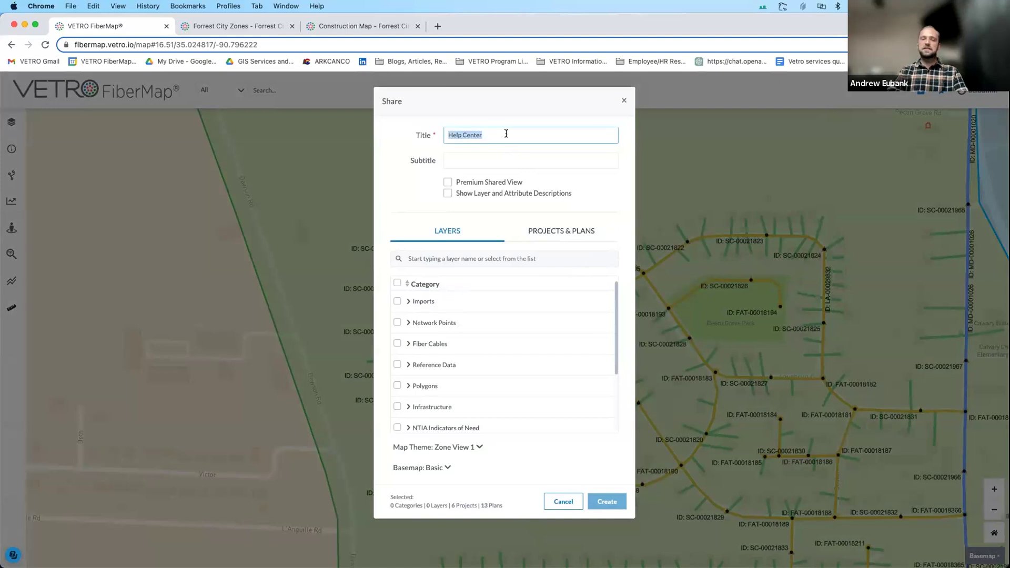
text(Forrest River, AR)
click(539, 153)
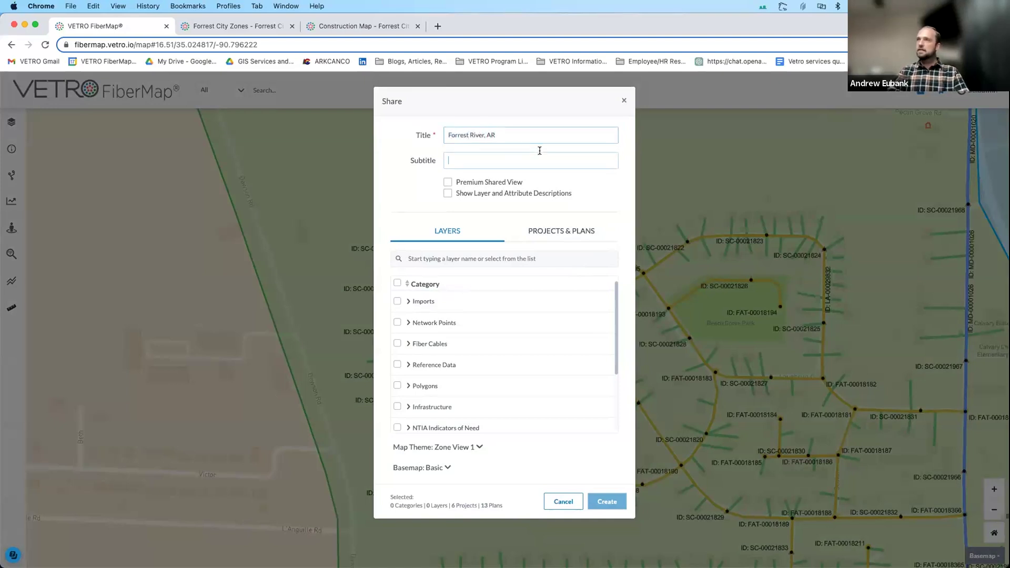
scroll(460, 342, down, 3)
click(559, 232)
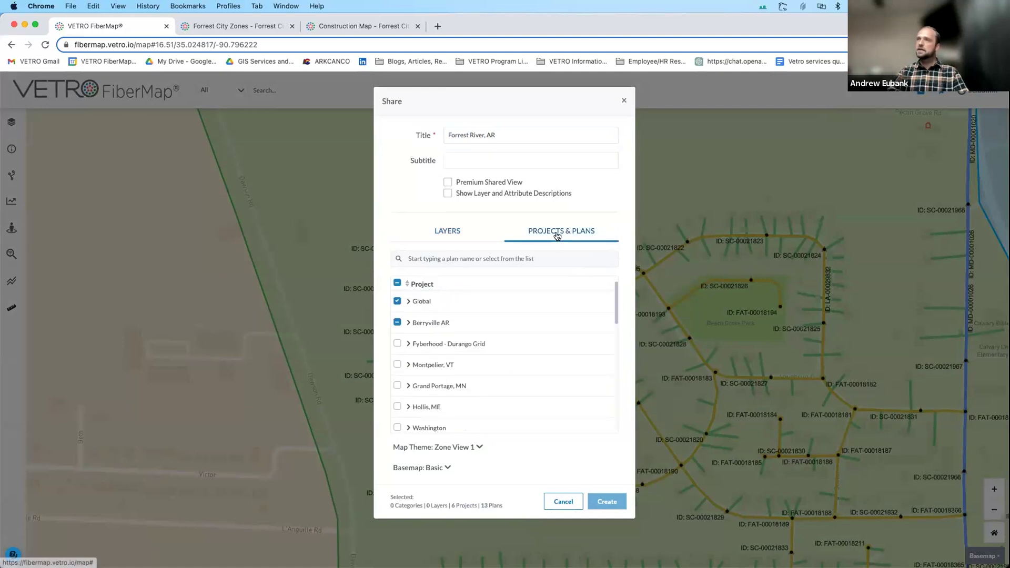
click(624, 101)
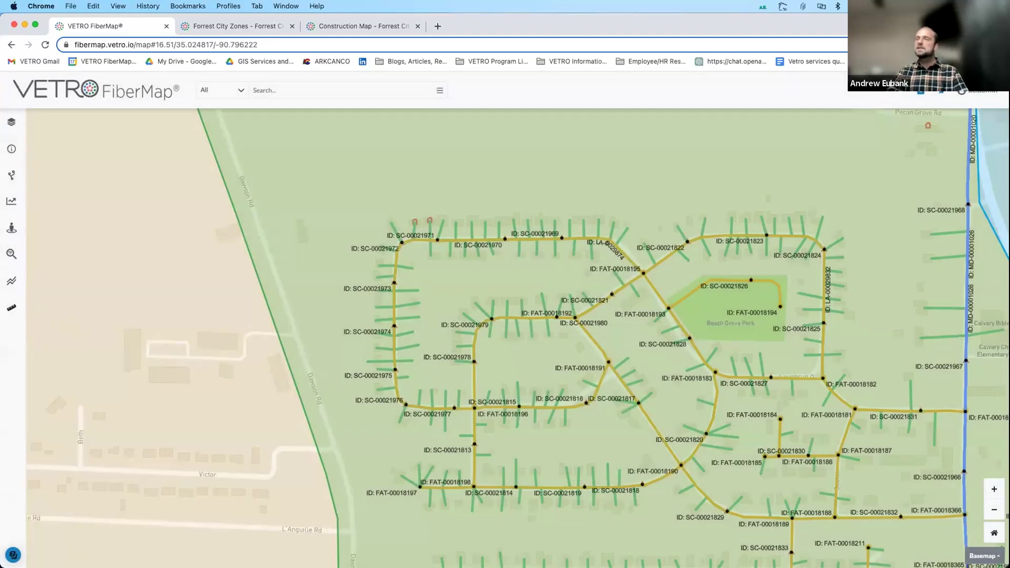
Step: Switch to the Forrest City Zones shared view, then collapse and reopen its legend
click(205, 28)
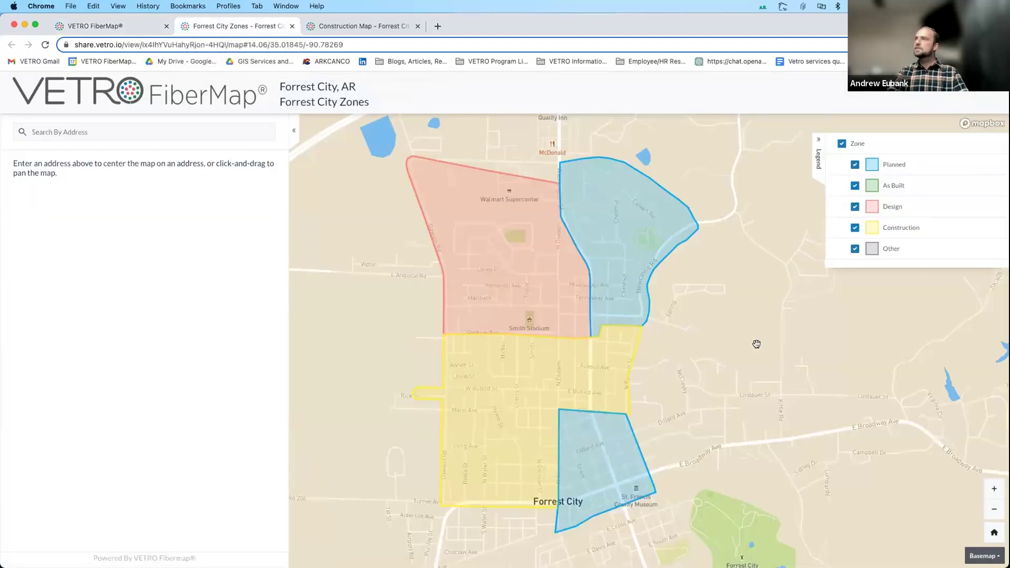
drag(756, 345, 758, 363)
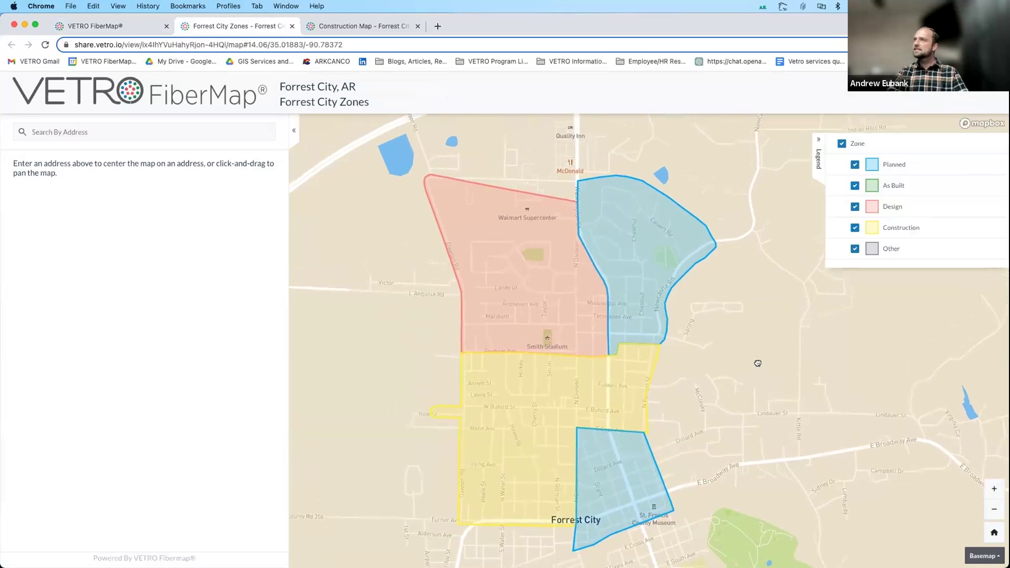
click(818, 150)
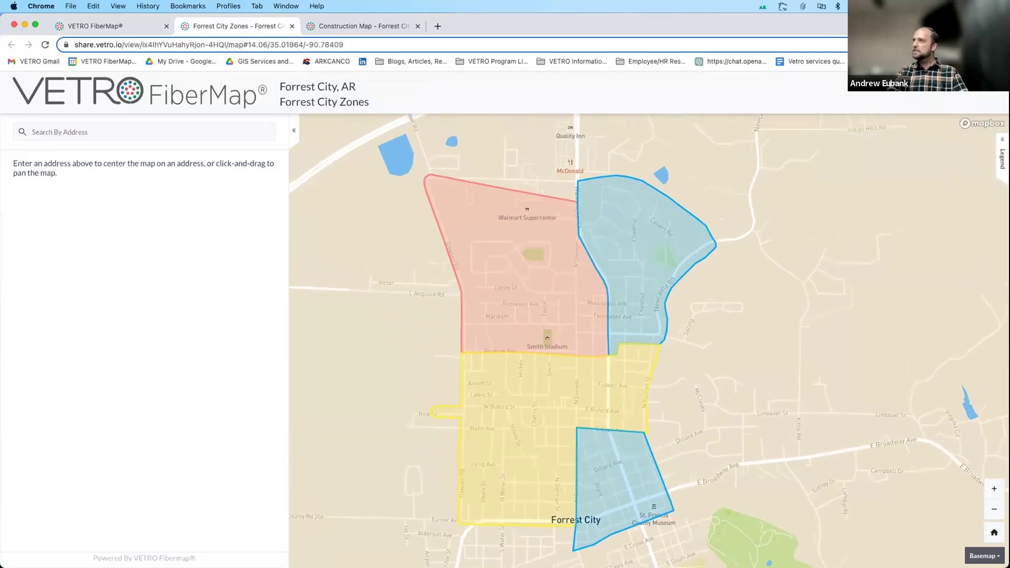
click(1001, 152)
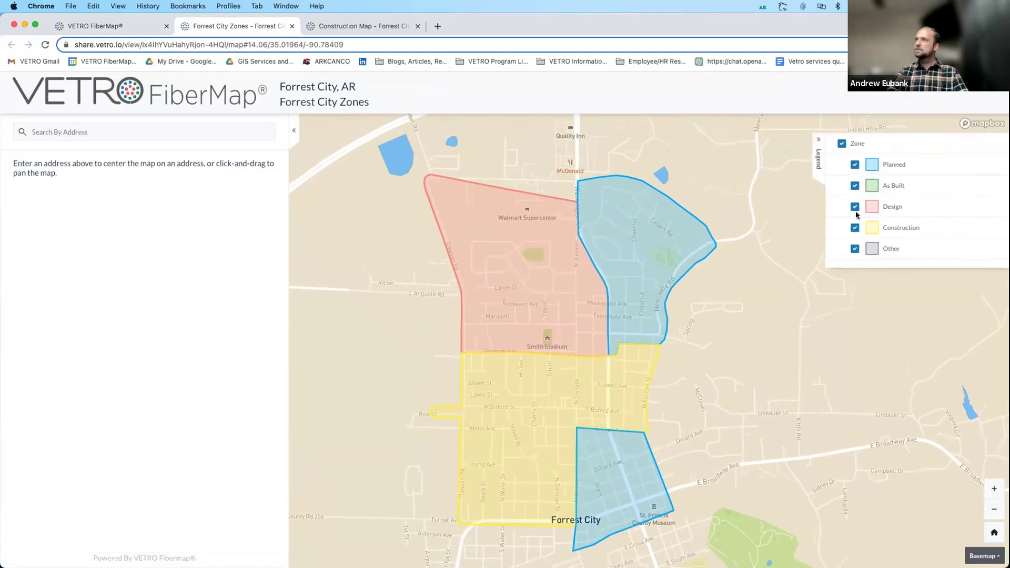
Step: Try the visibility toggles for the Other, Planned and As Built zones in the legend, and return to the main FiberMap map
click(854, 249)
click(854, 164)
click(854, 165)
click(854, 186)
click(854, 186)
click(100, 26)
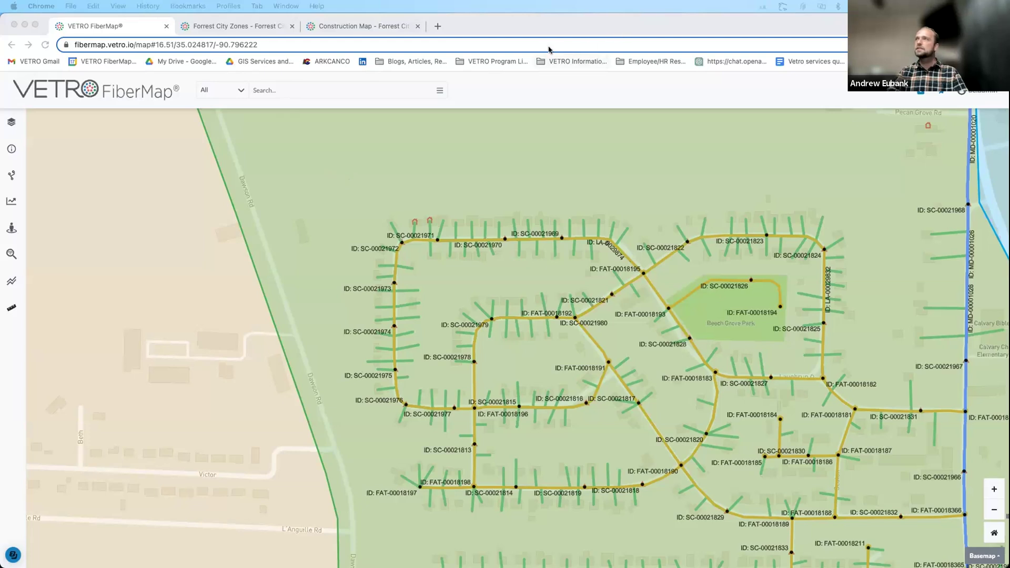
scroll(314, 167, up, 1)
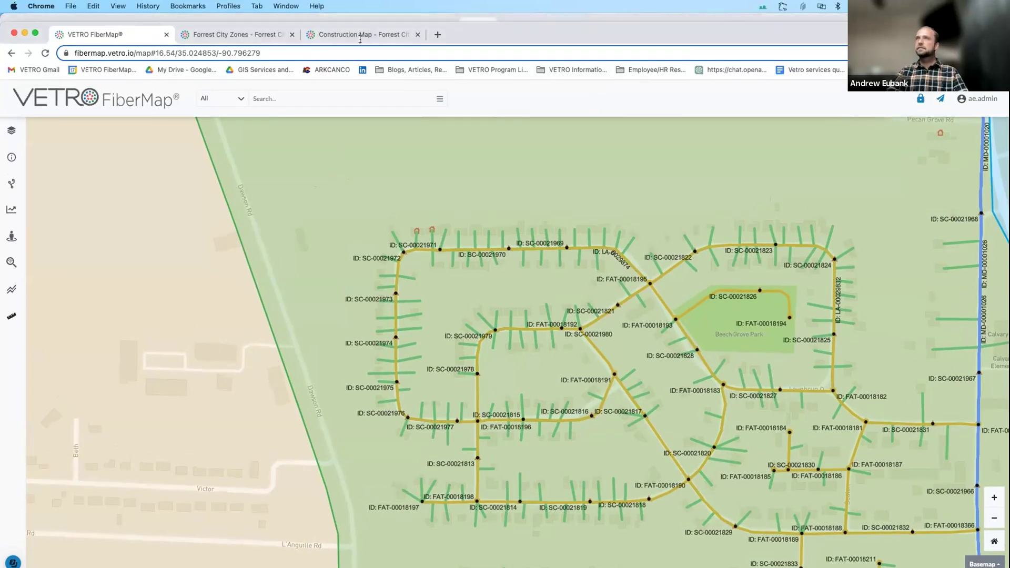
Step: Switch to the Construction Map shared view and examine the construction status of the routes around Beech Grove Park and Smith Stadium
click(326, 40)
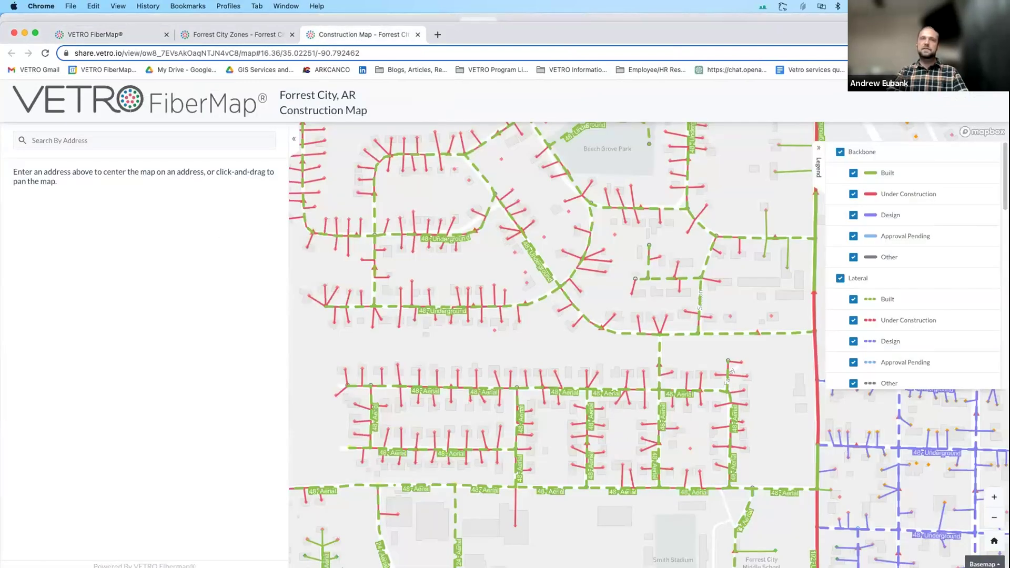
scroll(495, 301, down, 4)
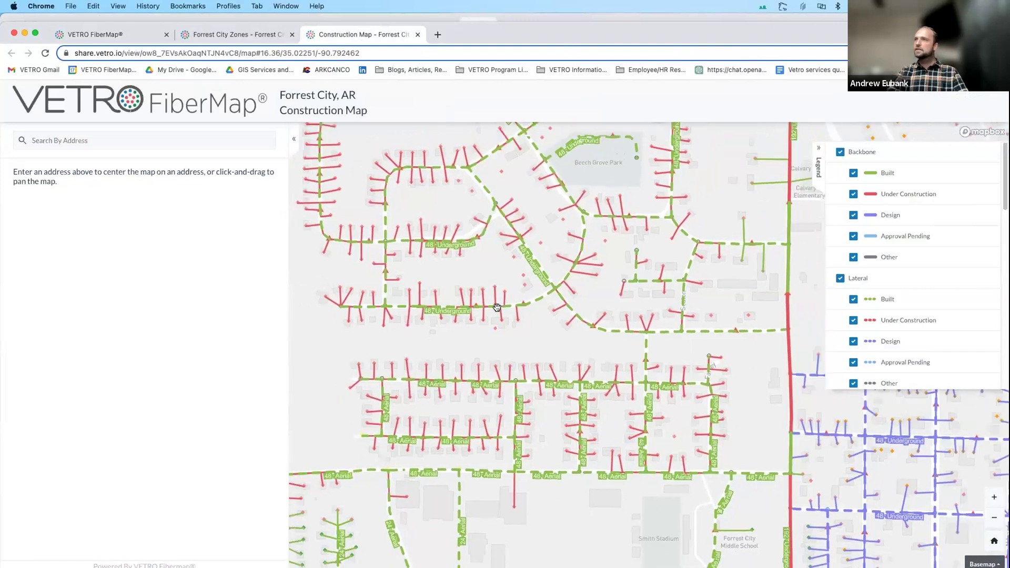
drag(635, 295, 620, 278)
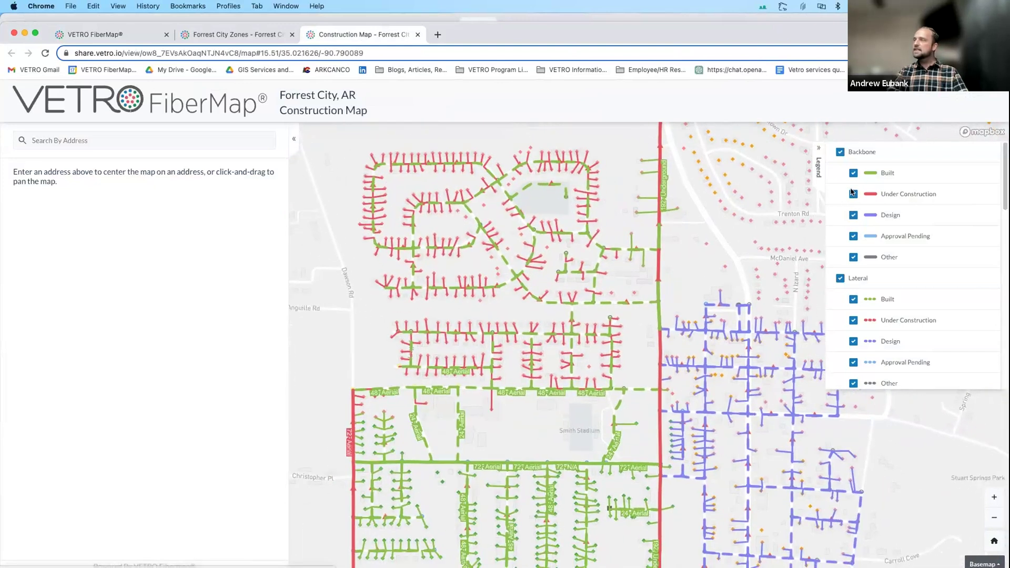
drag(705, 237, 708, 255)
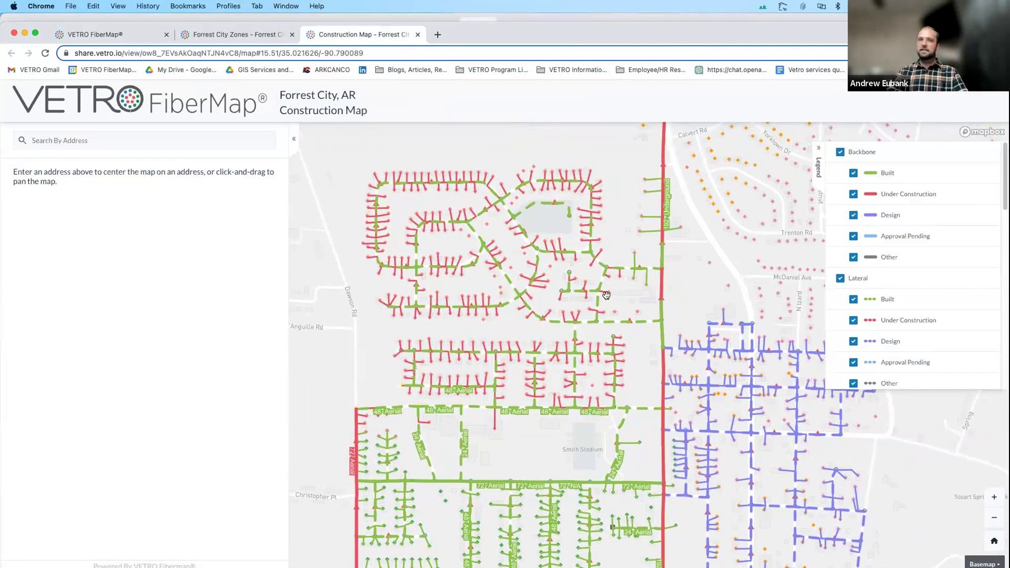
scroll(662, 356, up, 2)
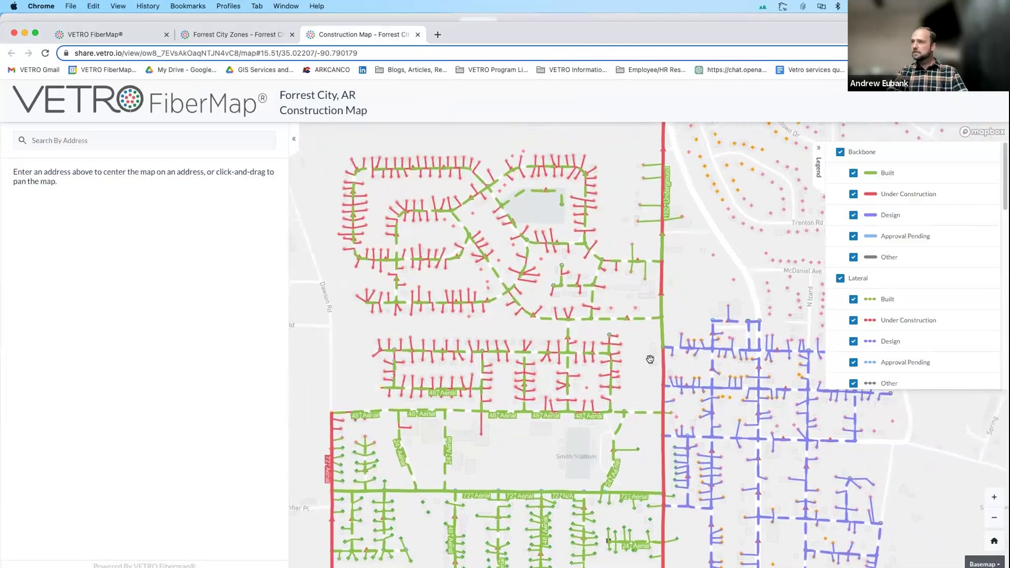
scroll(661, 356, up, 2)
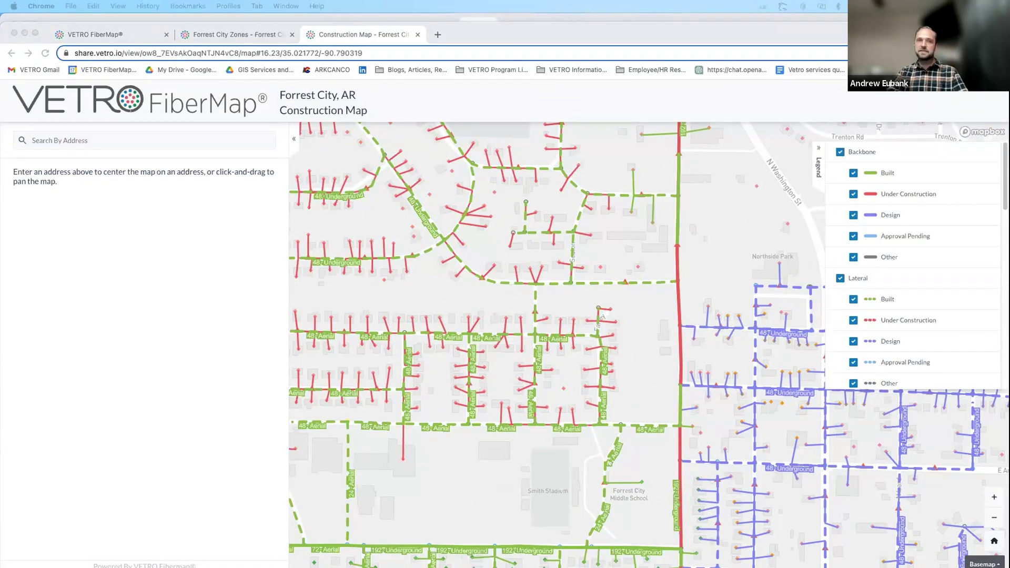
Step: On the main FiberMap map, unlock editing and open the feature info of lateral LA-00029394 between Smith Stadium and Forrest City Middle School
click(115, 36)
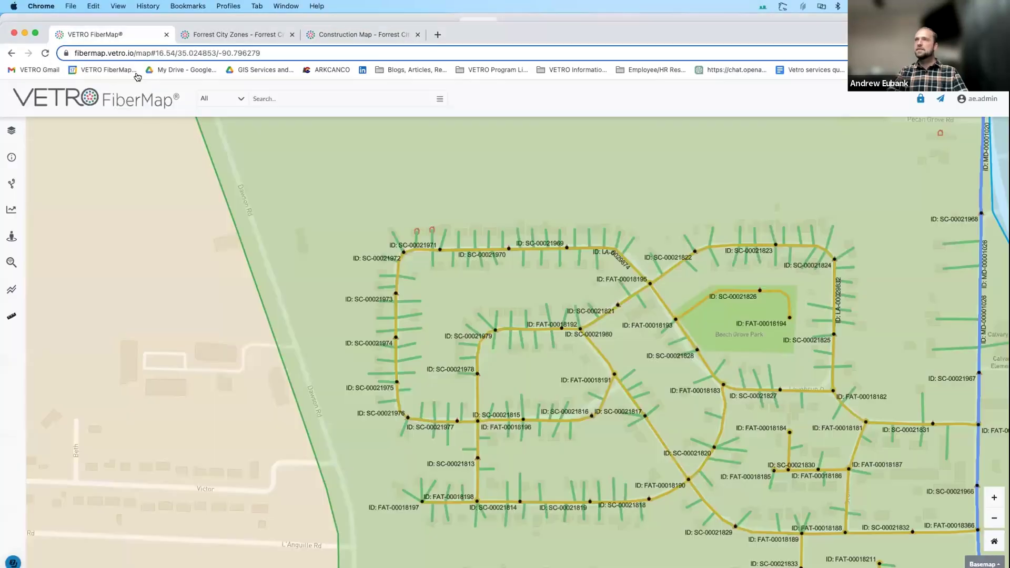
scroll(605, 410, down, 5)
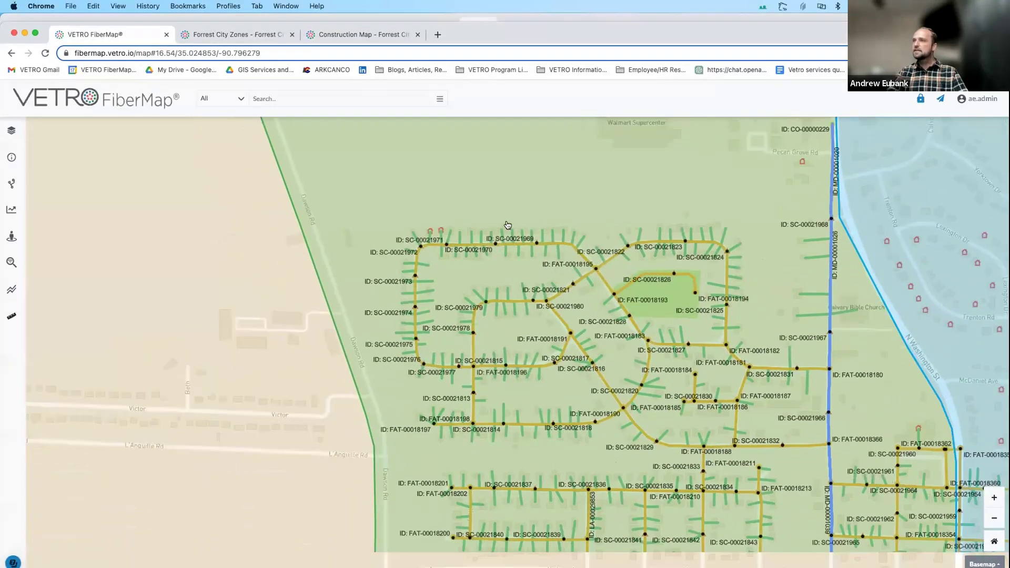
scroll(714, 474, up, 4)
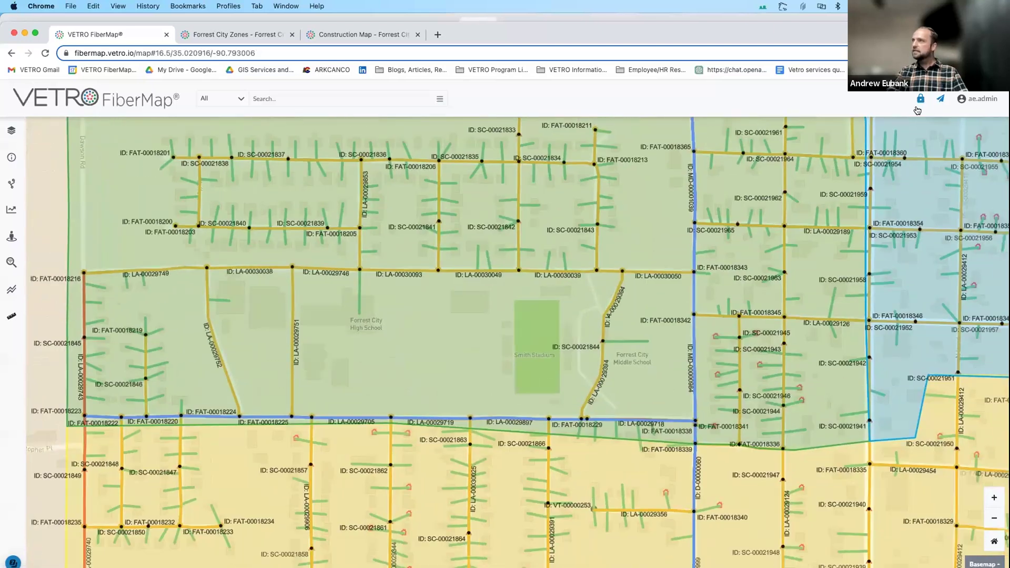
click(917, 107)
scroll(599, 384, up, 4)
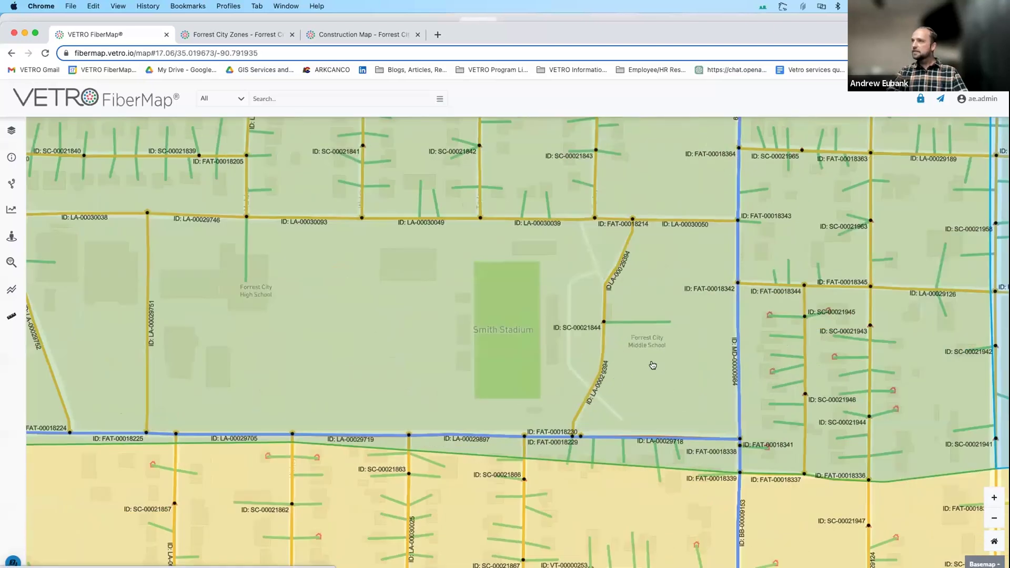
click(599, 377)
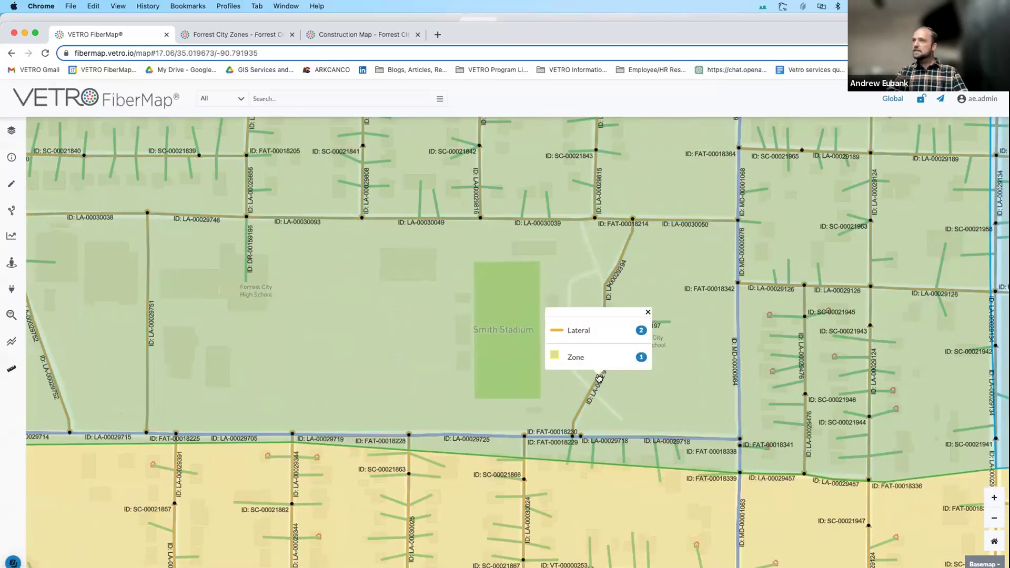
click(596, 337)
scroll(231, 390, down, 3)
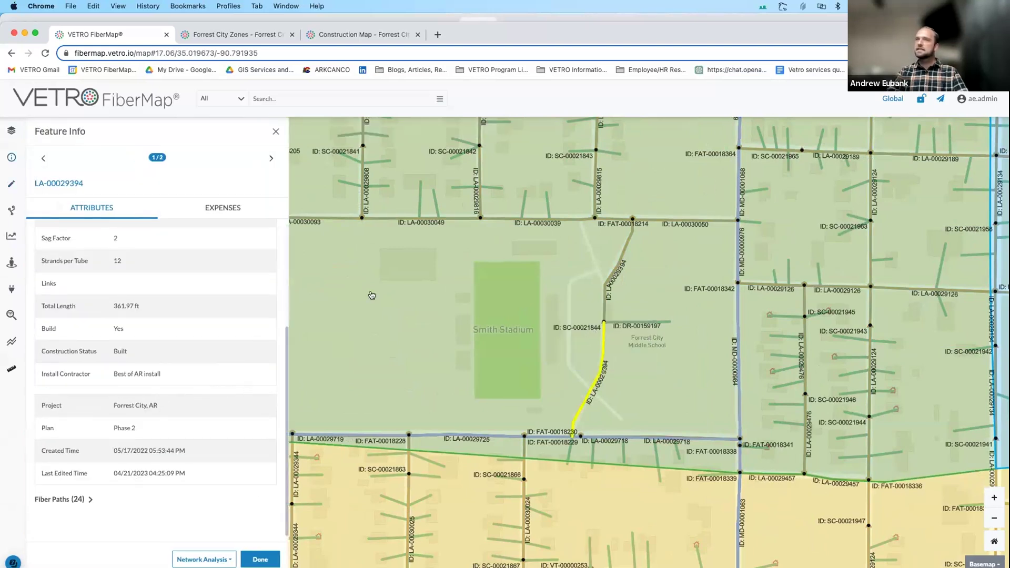
Step: Make Phase 2 of Forrest City, AR the plan being edited
click(888, 99)
text(phase)
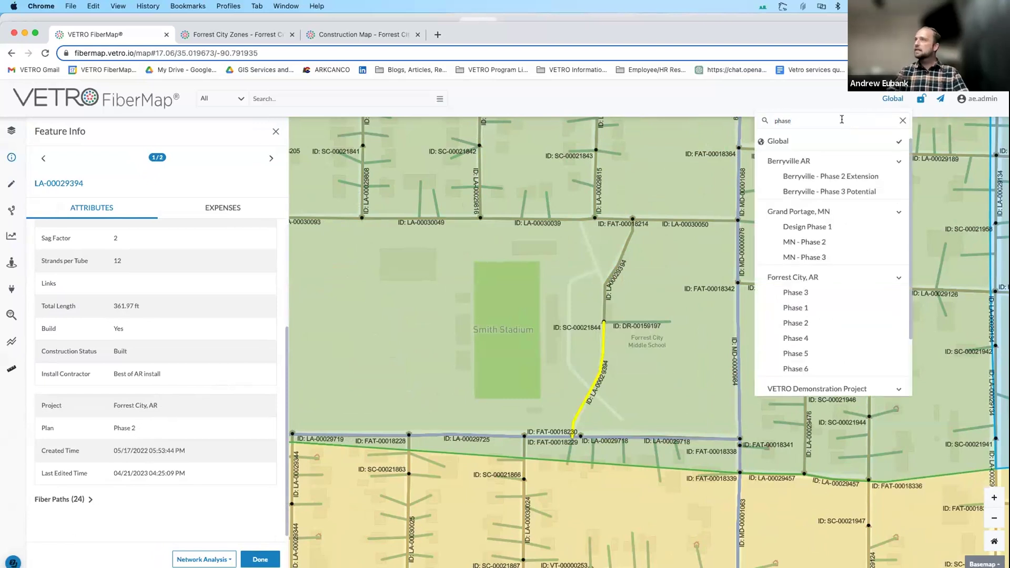
click(804, 324)
Step: Reroute lateral LA-00029394 westward along the path beside Smith Stadium by moving its vertices, and save the new shape
scroll(597, 382, up, 3)
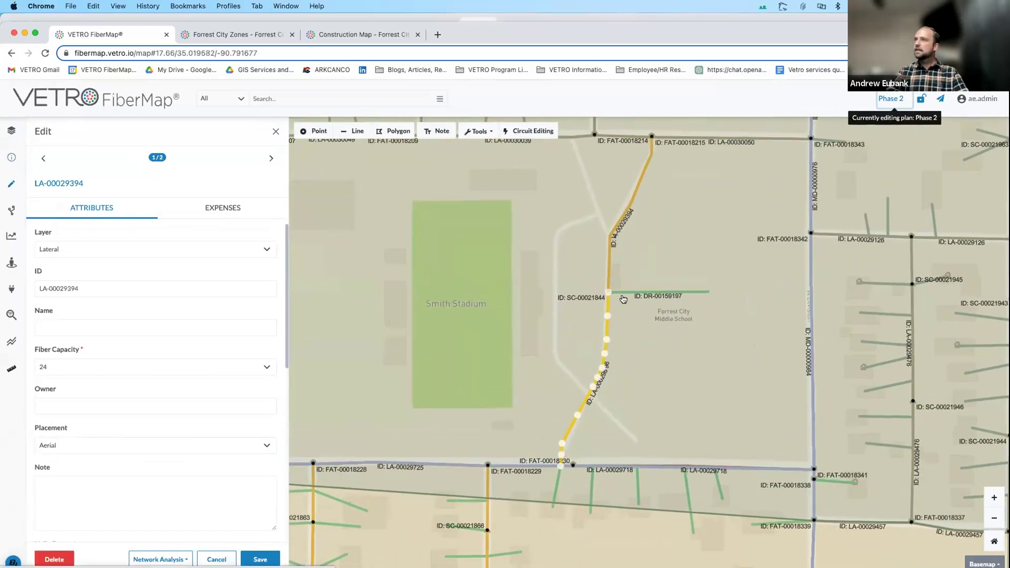
mouse_move(609, 294)
mouse_down()
mouse_move(600, 303)
mouse_move(601, 223)
mouse_move(605, 310)
mouse_move(608, 292)
mouse_up()
drag(591, 387, 558, 363)
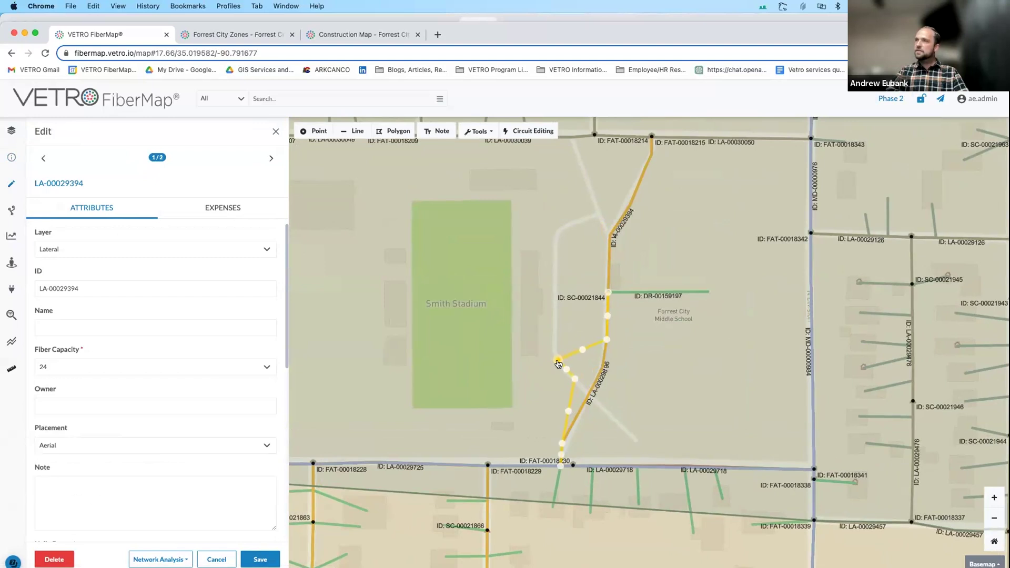
drag(606, 342, 556, 295)
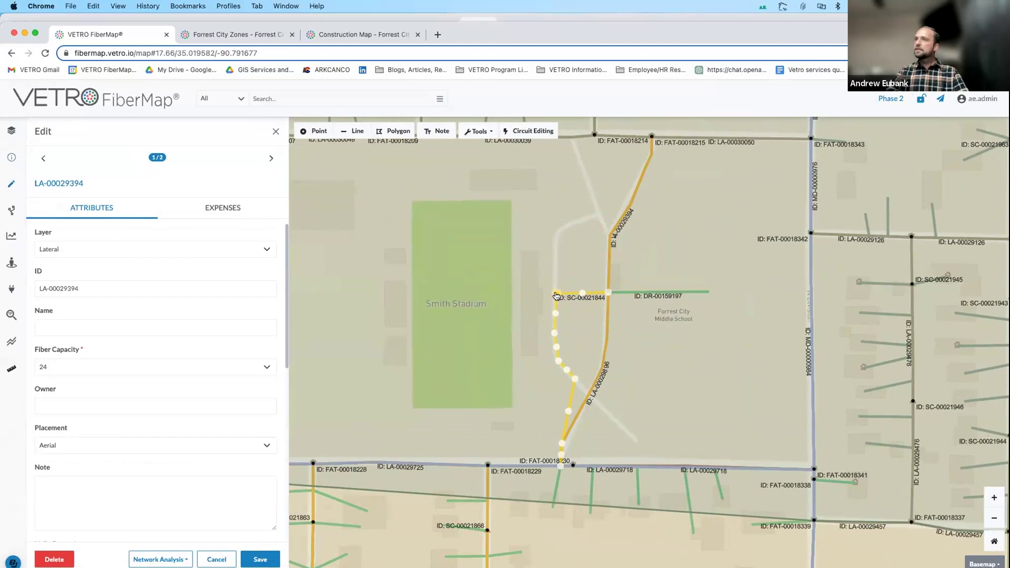
click(260, 559)
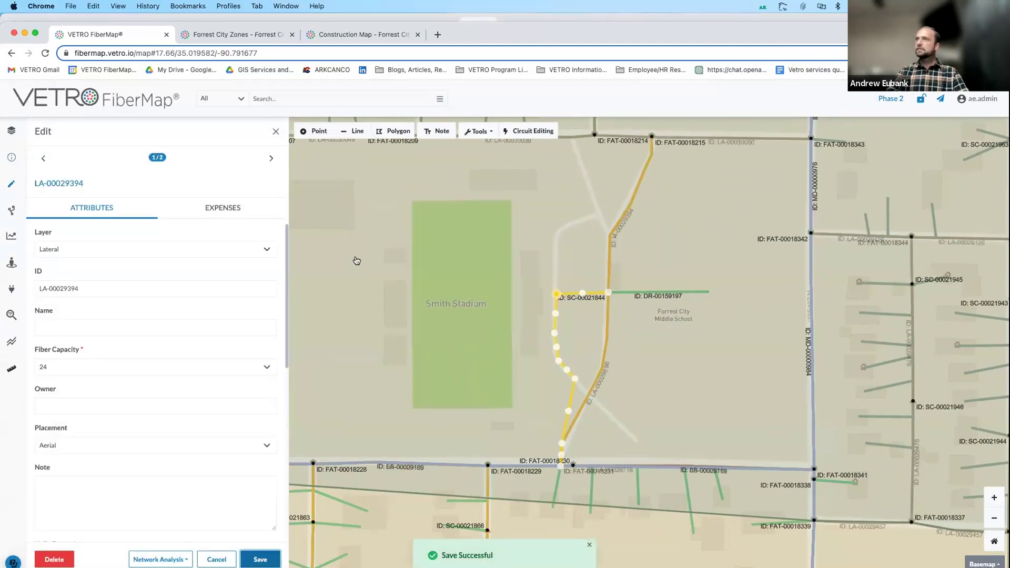
Step: Reload the Construction Map shared view and examine the rerouted lateral beside Smith Stadium
click(336, 41)
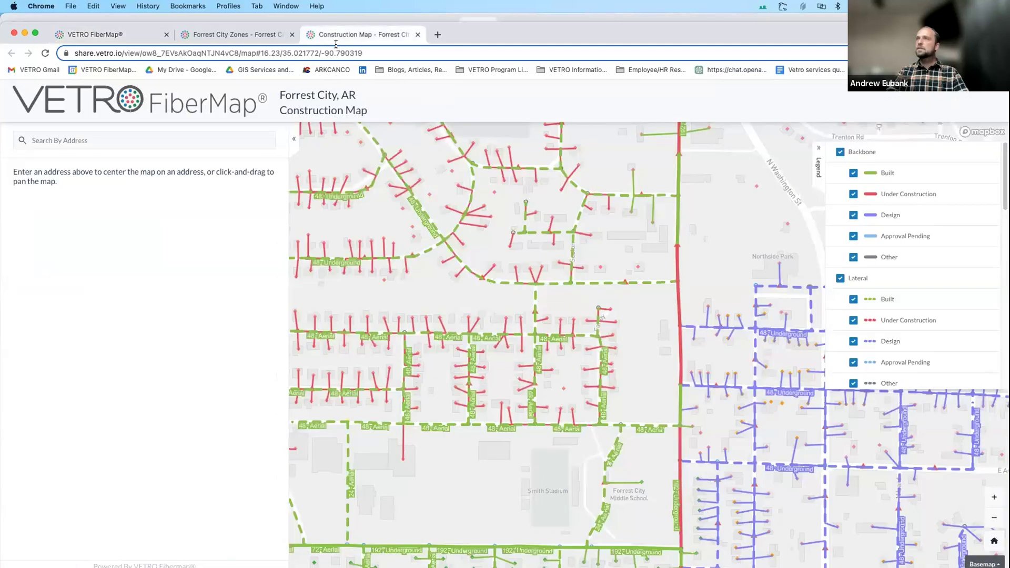
click(44, 54)
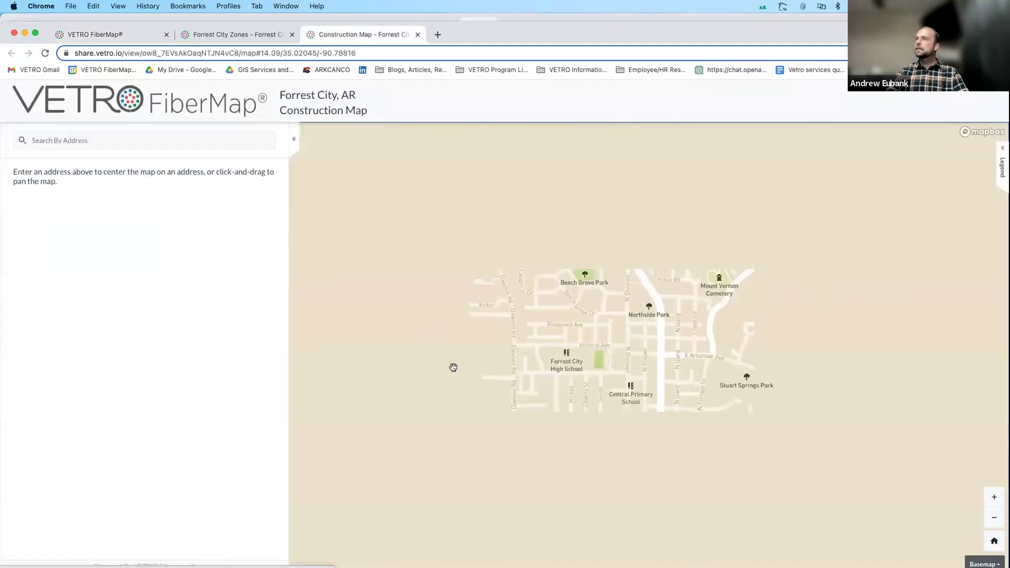
scroll(606, 358, up, 5)
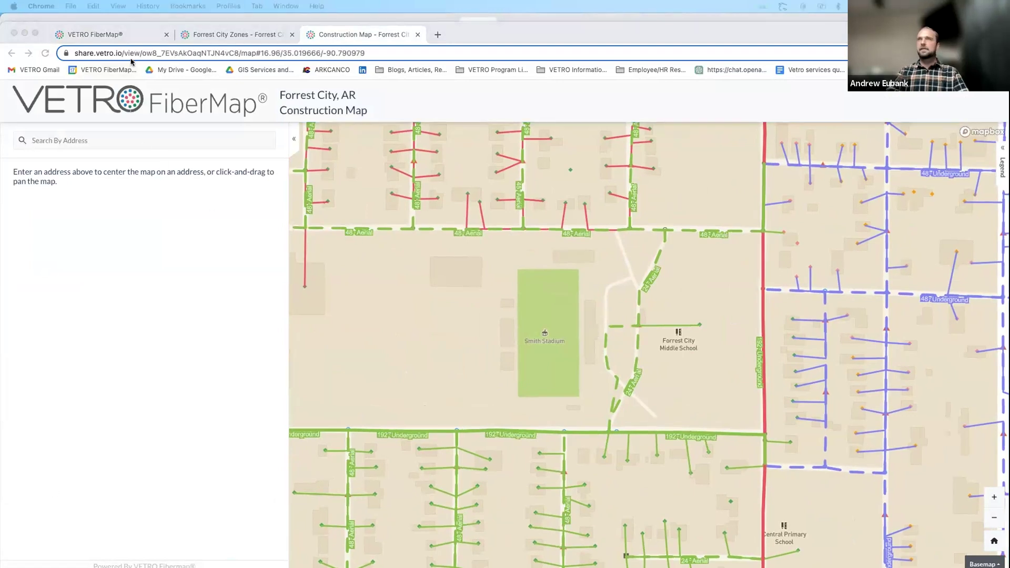
Step: Return to the main FiberMap map, close the lateral's edit form, and lock editing again
click(128, 34)
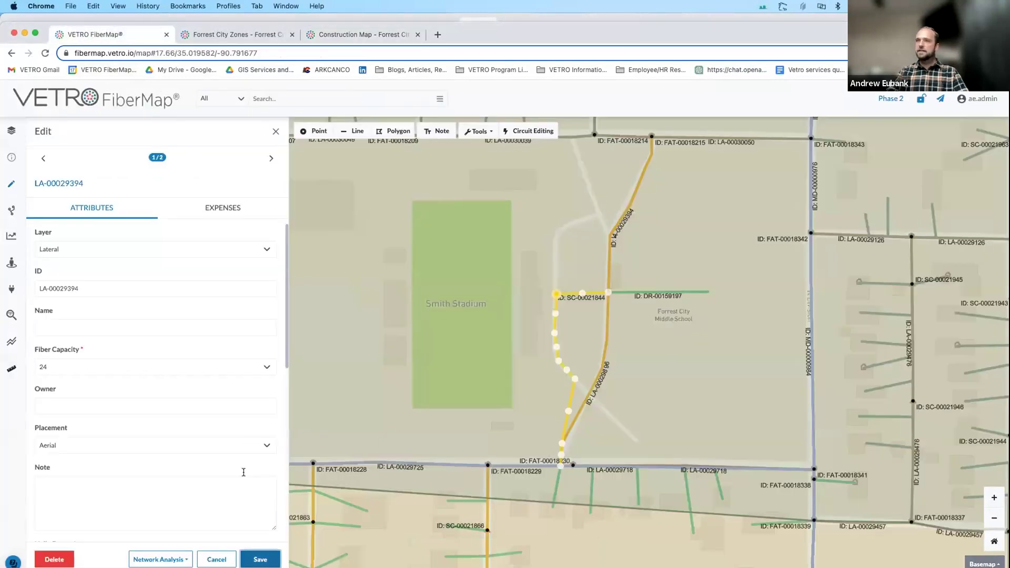
click(216, 559)
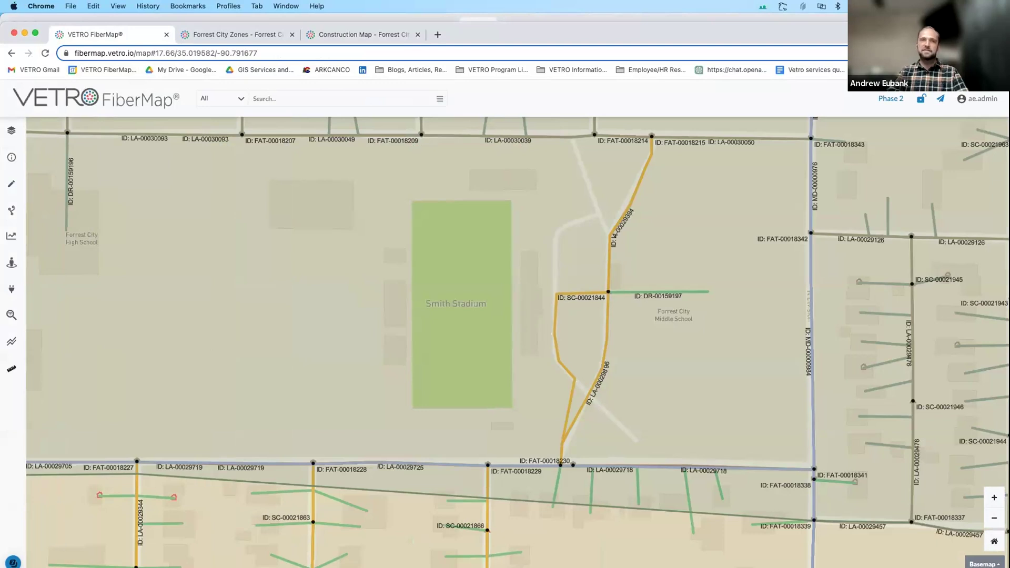
scroll(308, 325, down, 3)
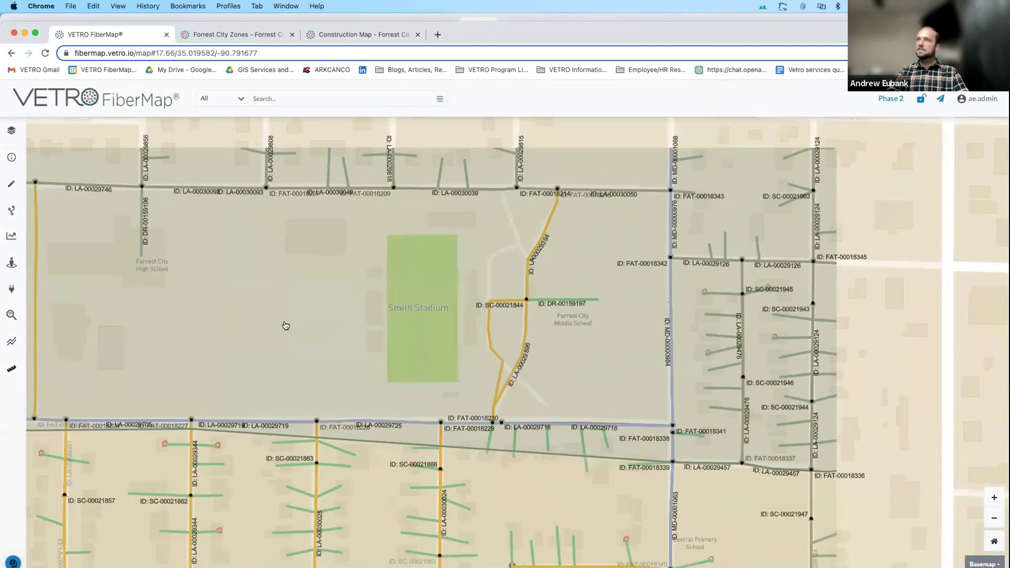
scroll(740, 257, down, 3)
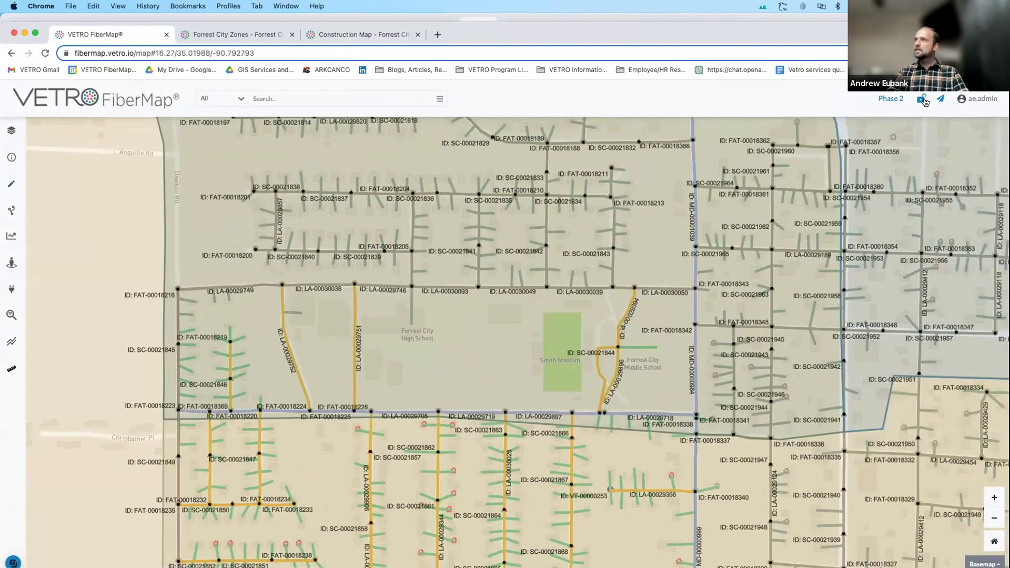
drag(607, 254, 627, 313)
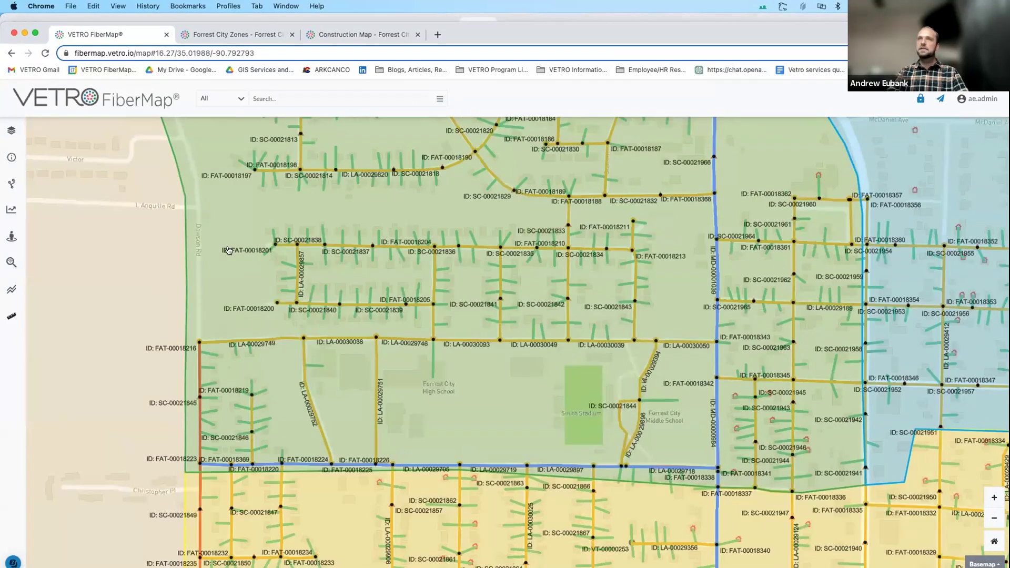
Step: Start a Tabulate analysis and select the green North zone on the map as its polygon
click(14, 211)
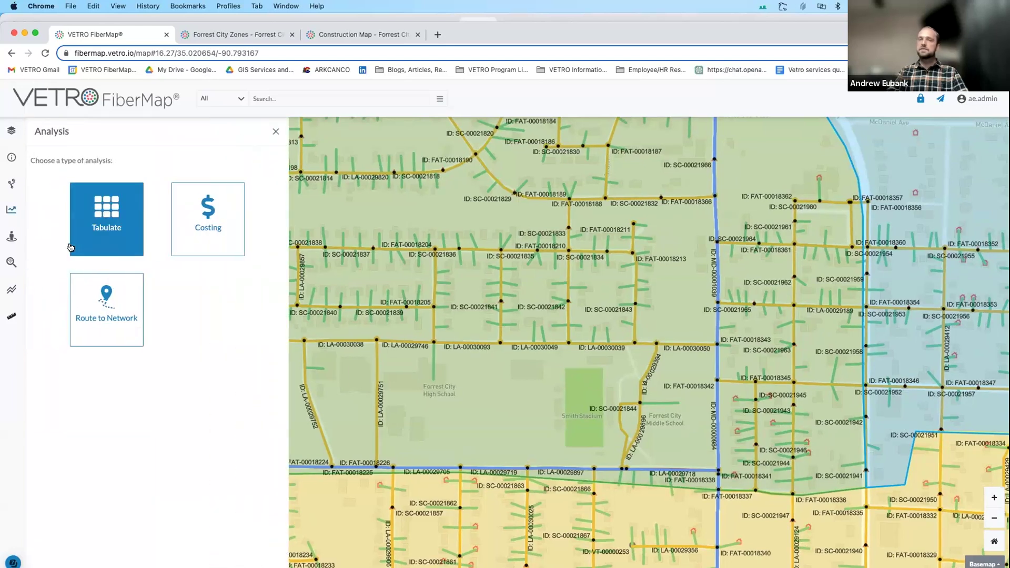
click(87, 241)
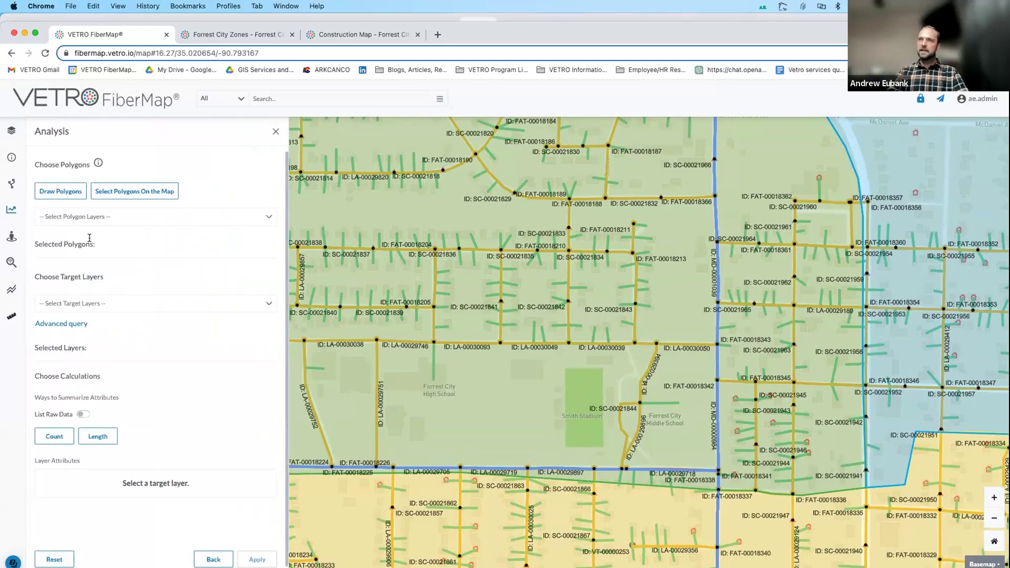
scroll(556, 354, down, 5)
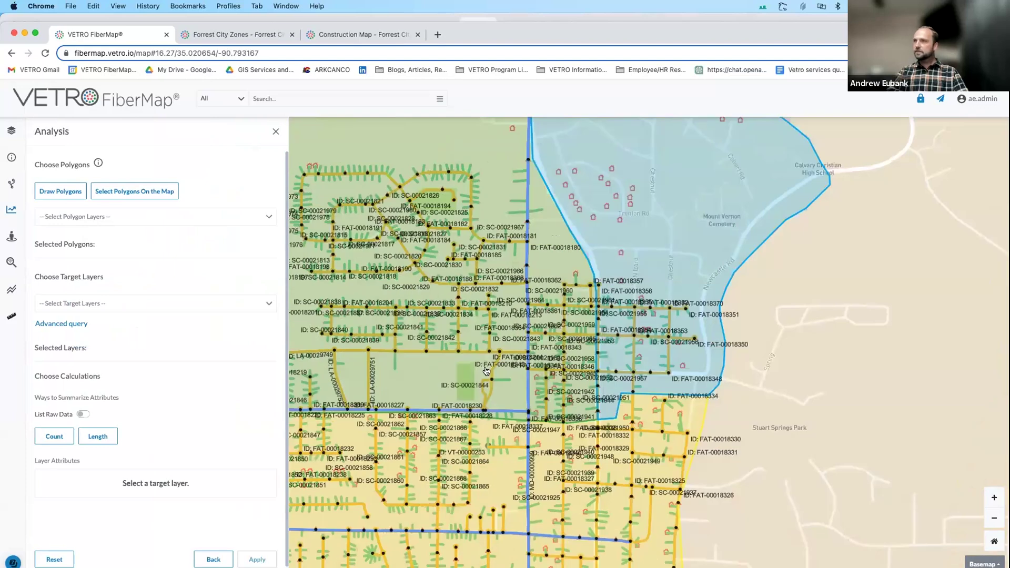
click(138, 193)
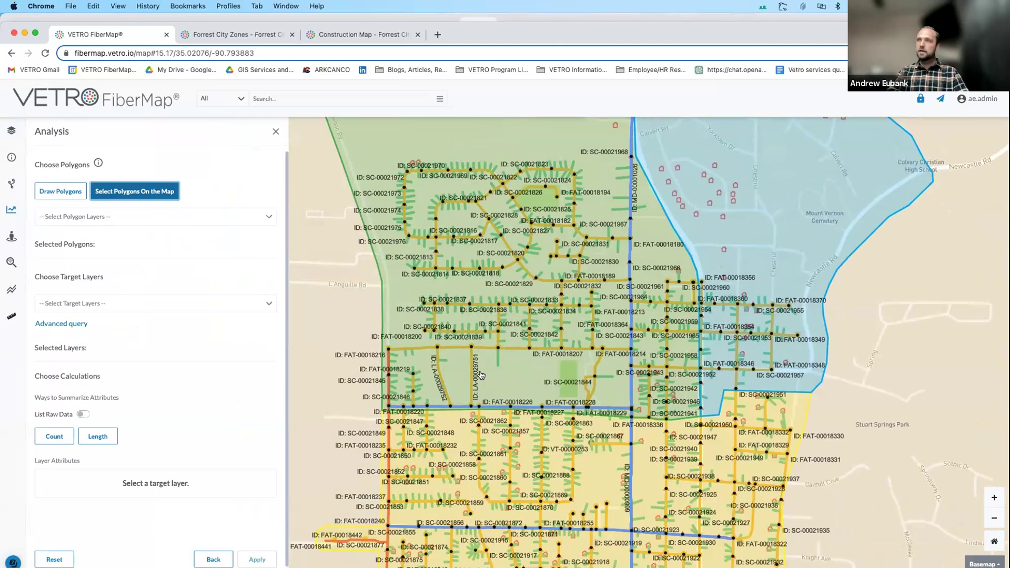
click(526, 383)
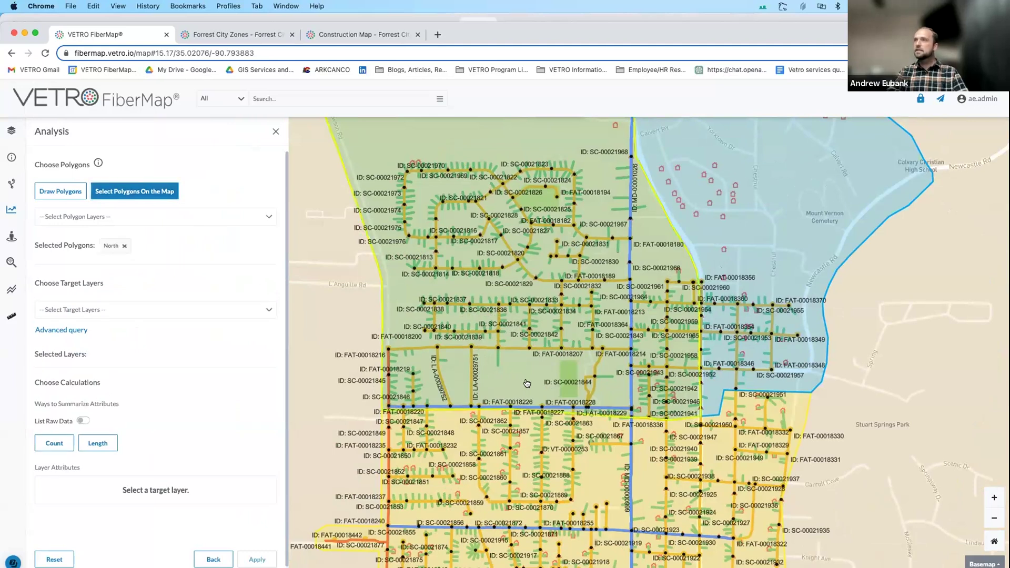
Step: Set the analysis to count the Service Location layer and run it for the selected zone
click(51, 443)
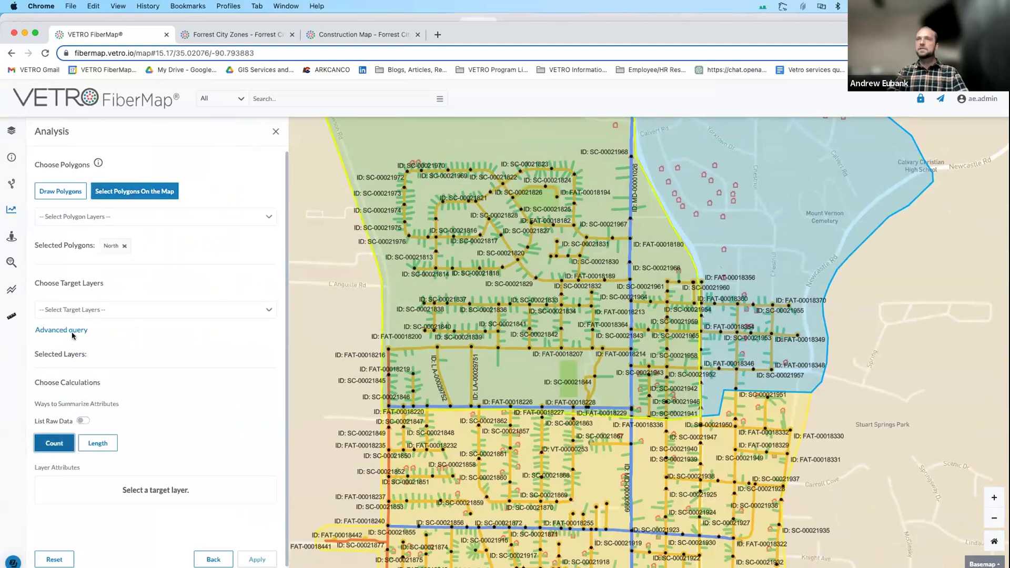
click(84, 311)
text(serv)
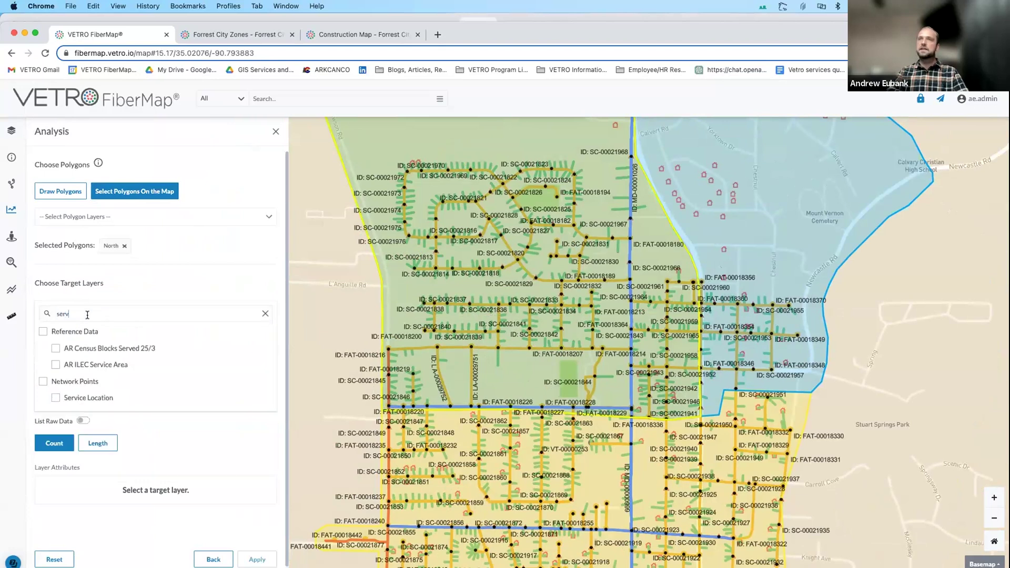
click(55, 398)
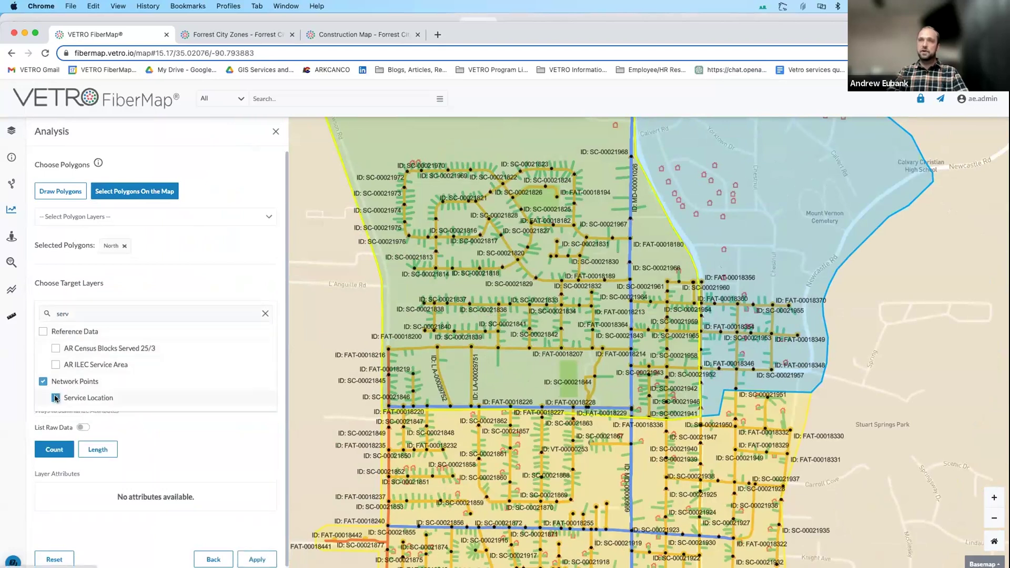
click(180, 437)
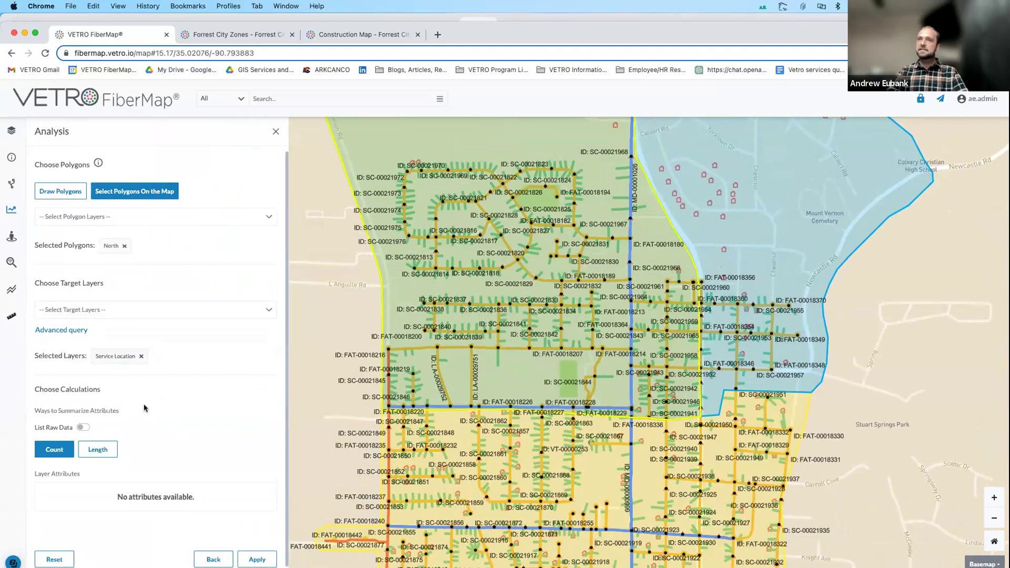
click(255, 555)
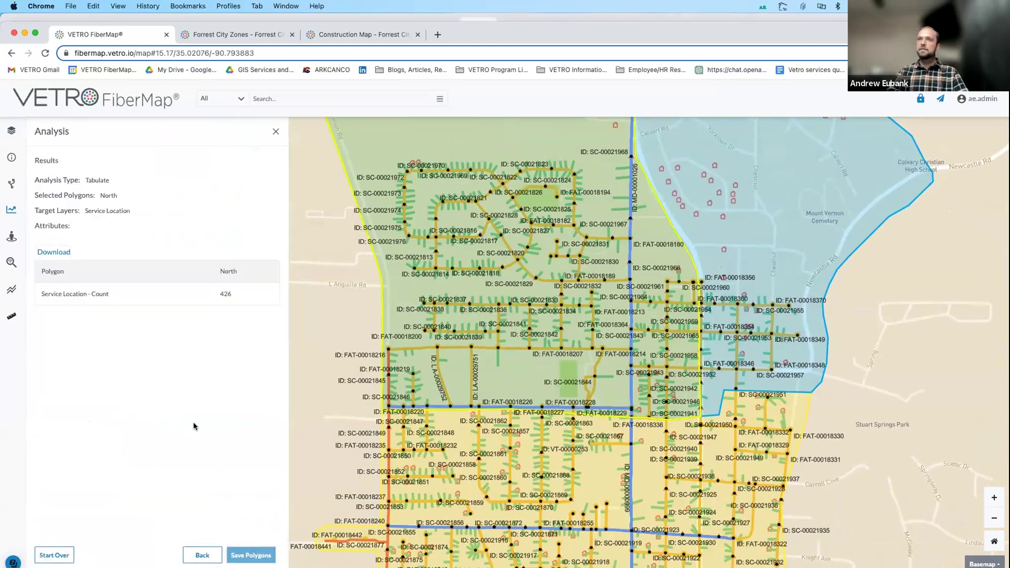
Step: Start a new Tabulate analysis and select the yellow South West zone on the map as its polygon
scroll(336, 322, down, 2)
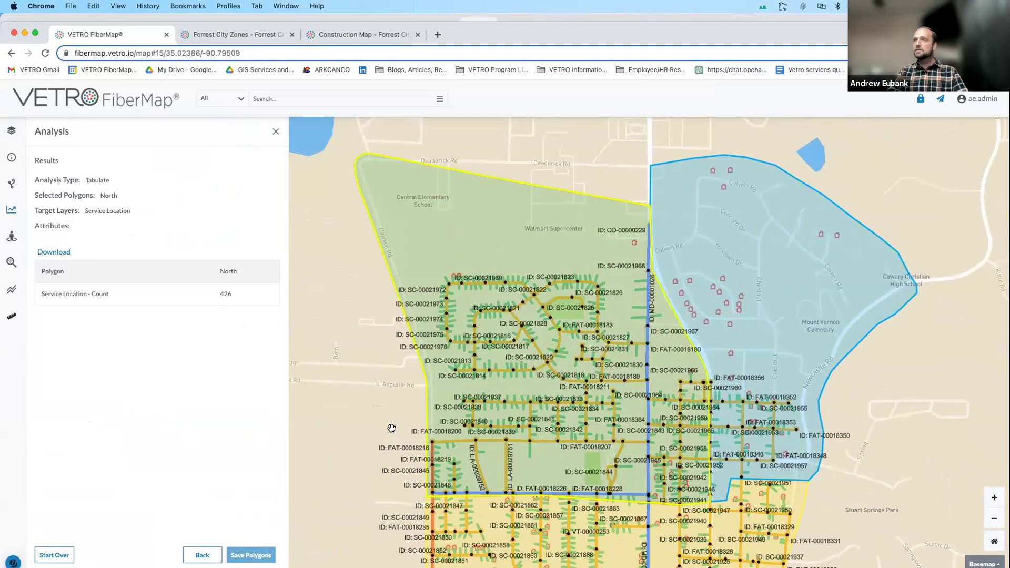
drag(389, 427, 378, 404)
scroll(386, 413, up, 1)
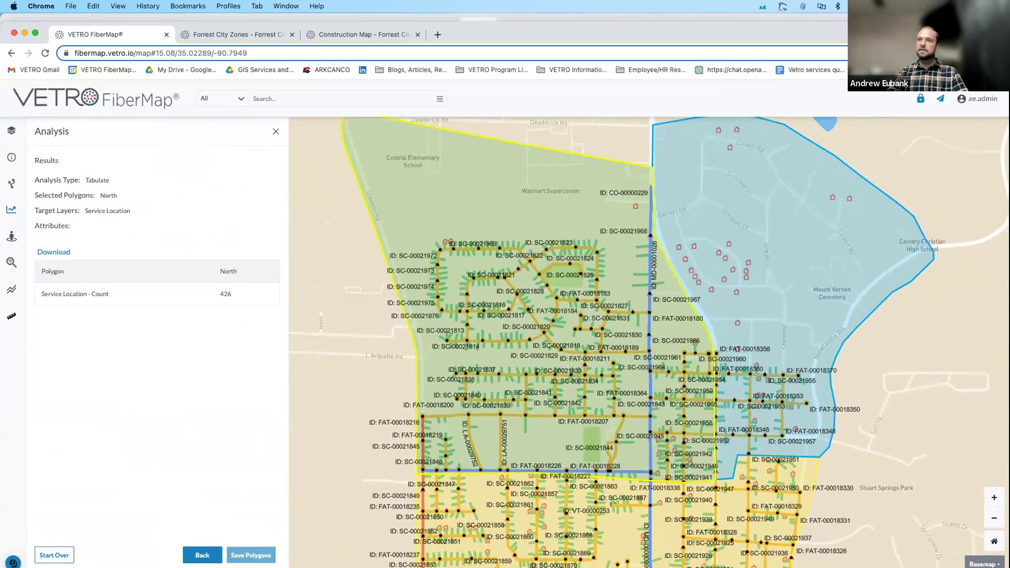
click(55, 555)
drag(368, 499, 377, 239)
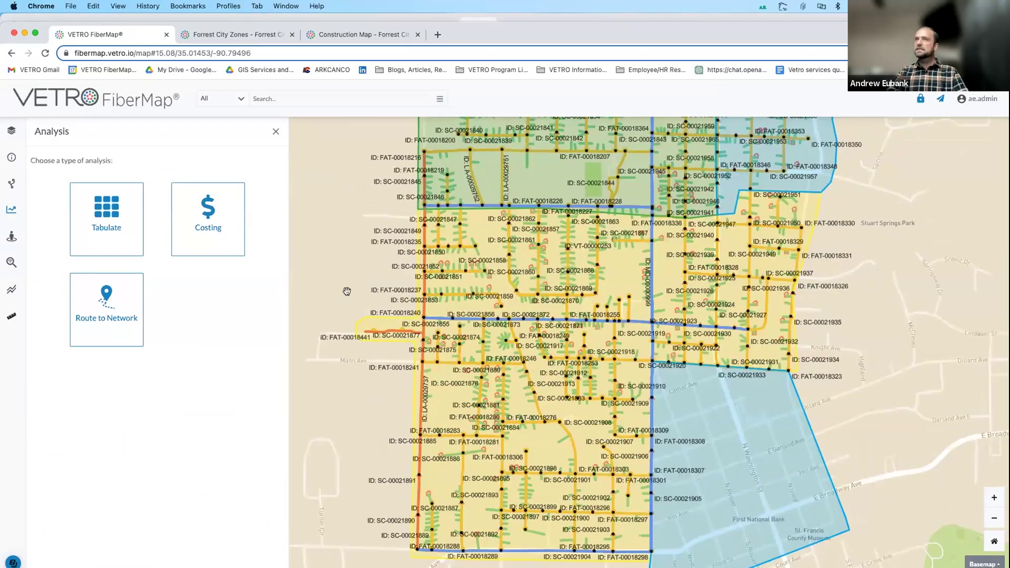
click(123, 238)
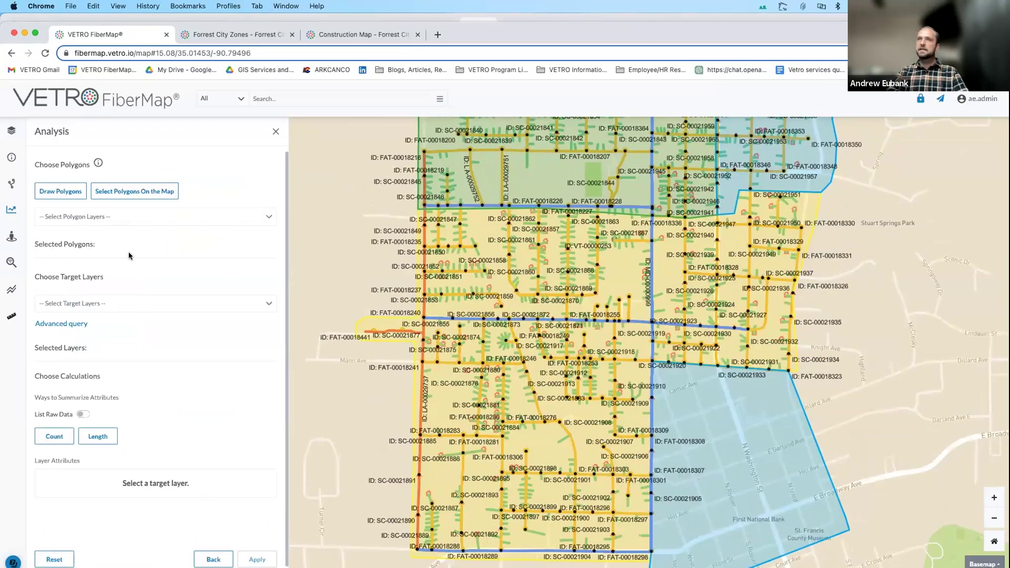
click(146, 196)
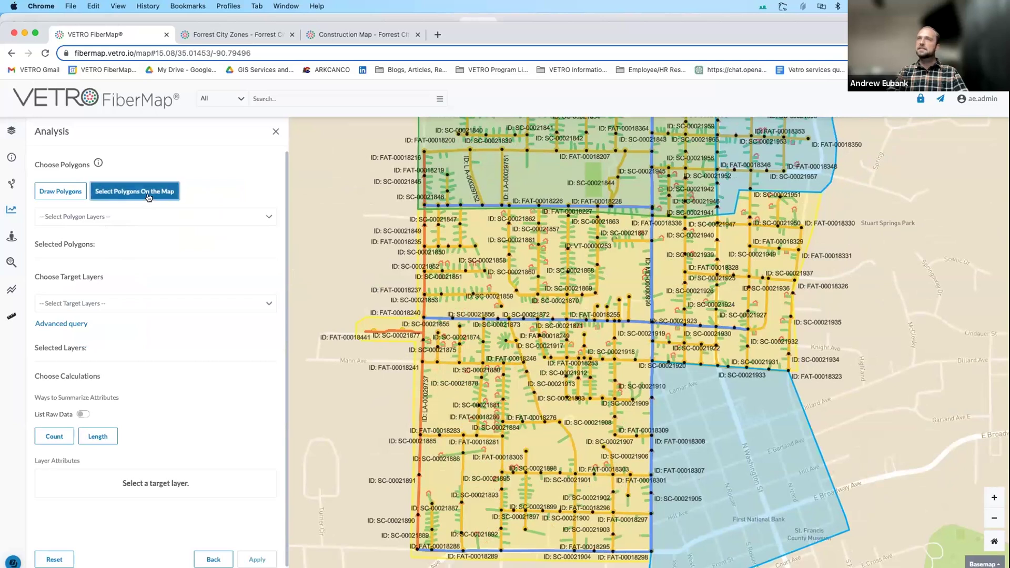
click(441, 405)
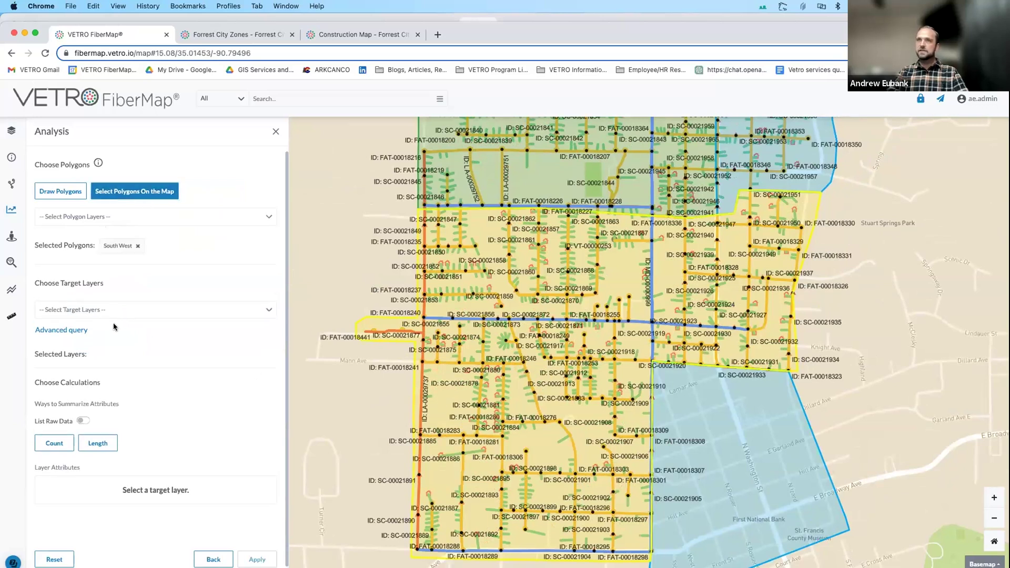
Step: Begin an advanced query for the analysis target and restrict it to the Service Location layer
click(71, 330)
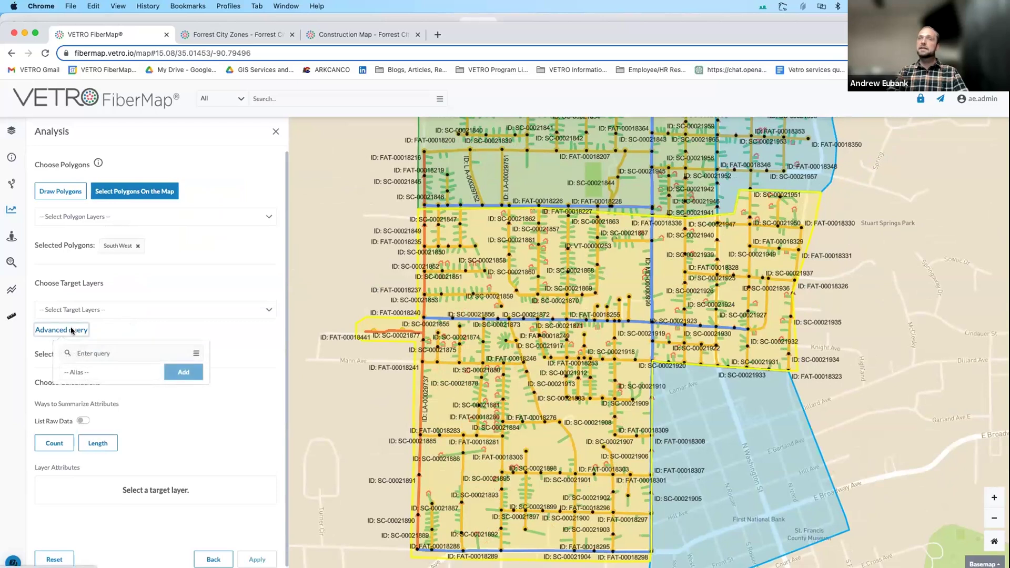
click(195, 353)
click(139, 406)
text(s)
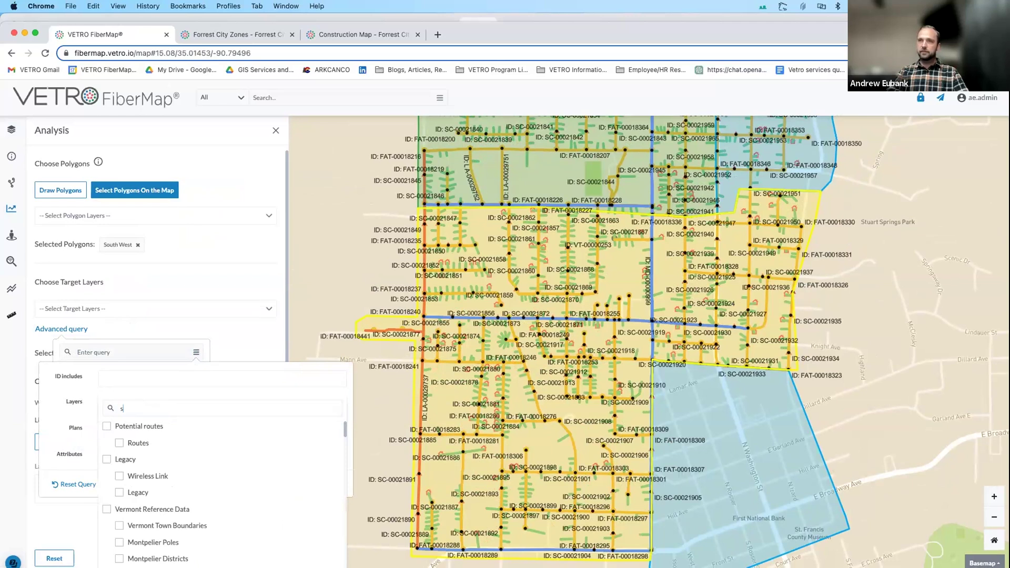
text(erv)
click(119, 492)
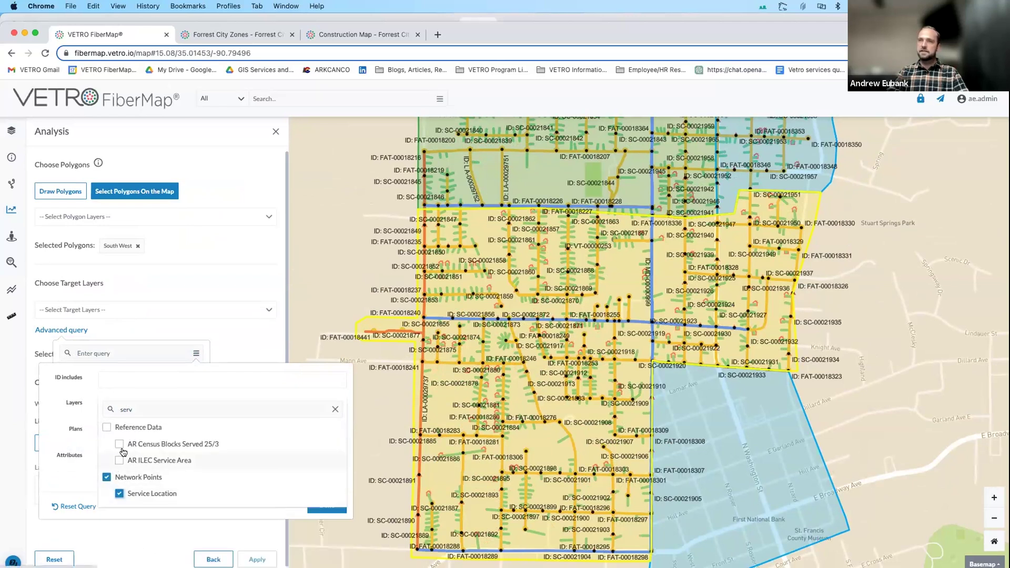
click(235, 508)
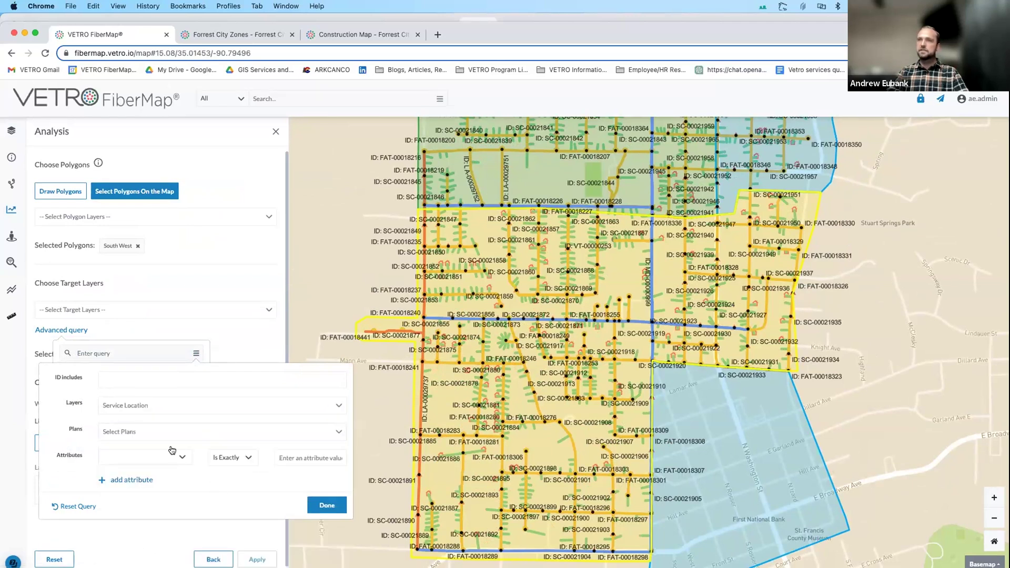
Step: Filter the query to service locations whose Subscriber Status contains "Active"
click(131, 460)
scroll(135, 462, down, 2)
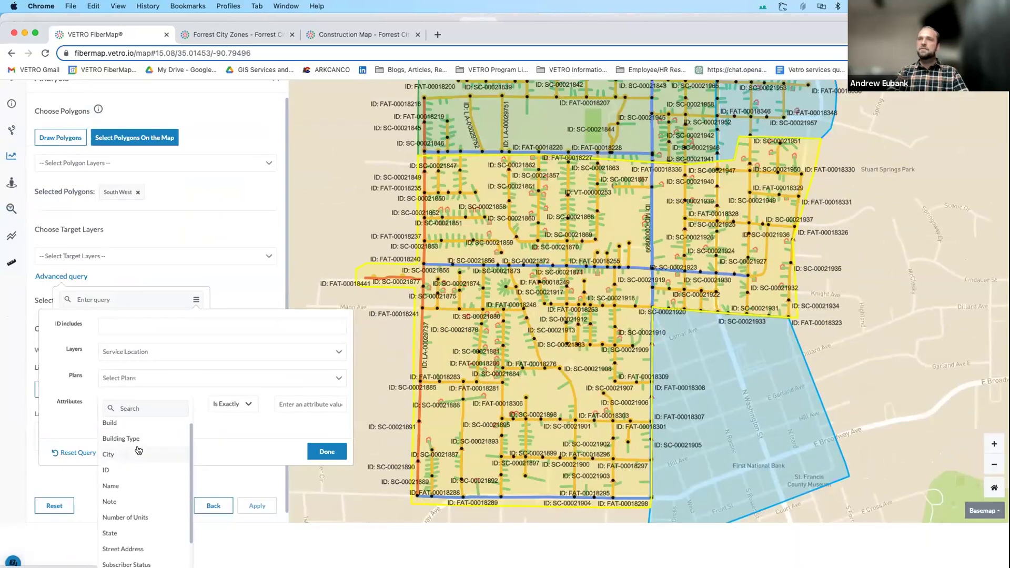
click(139, 534)
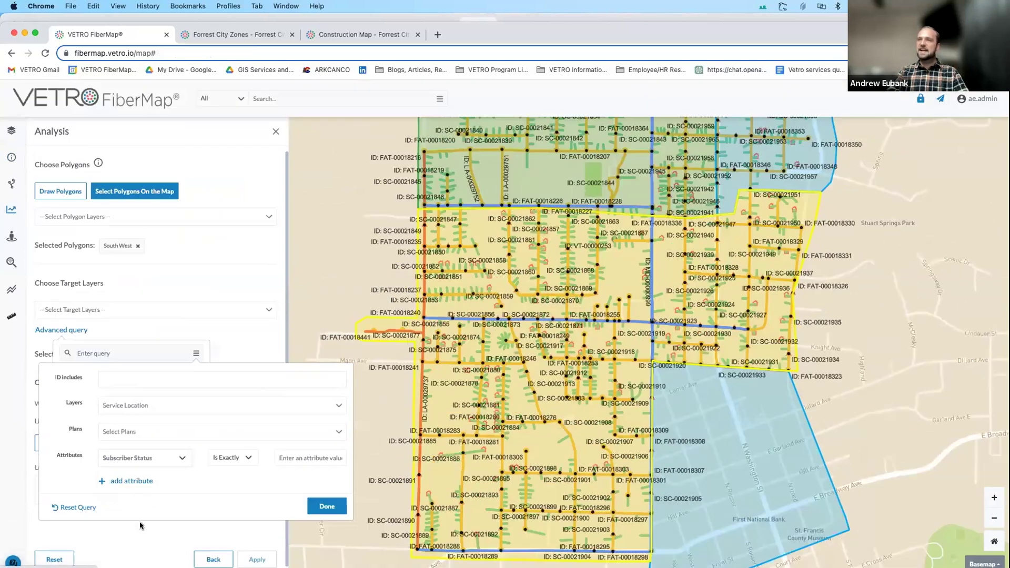
click(235, 459)
click(229, 468)
click(306, 458)
text(Active)
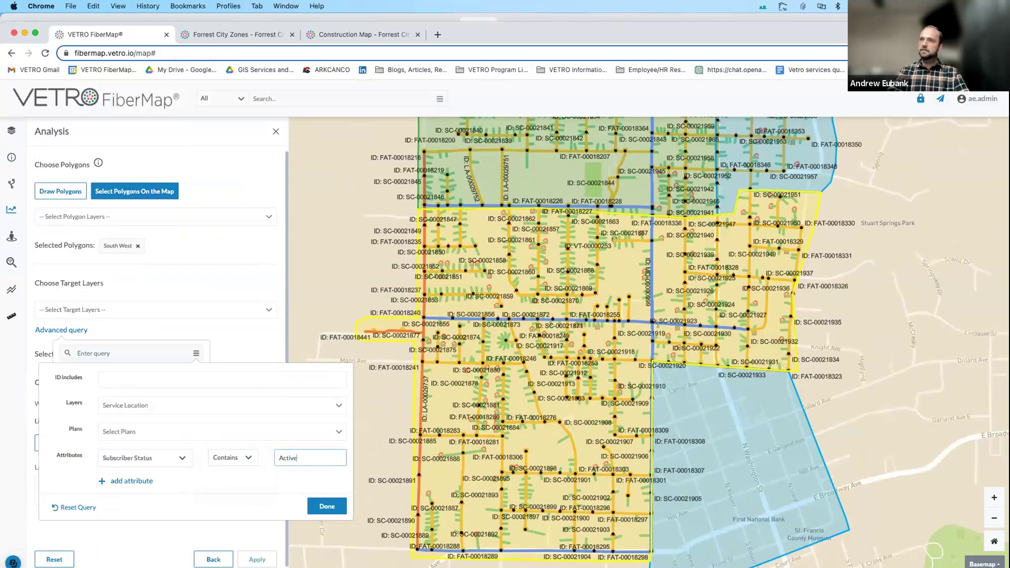
click(322, 503)
Step: Add the query to the analysis as a target with the alias Active Subscribers
click(109, 374)
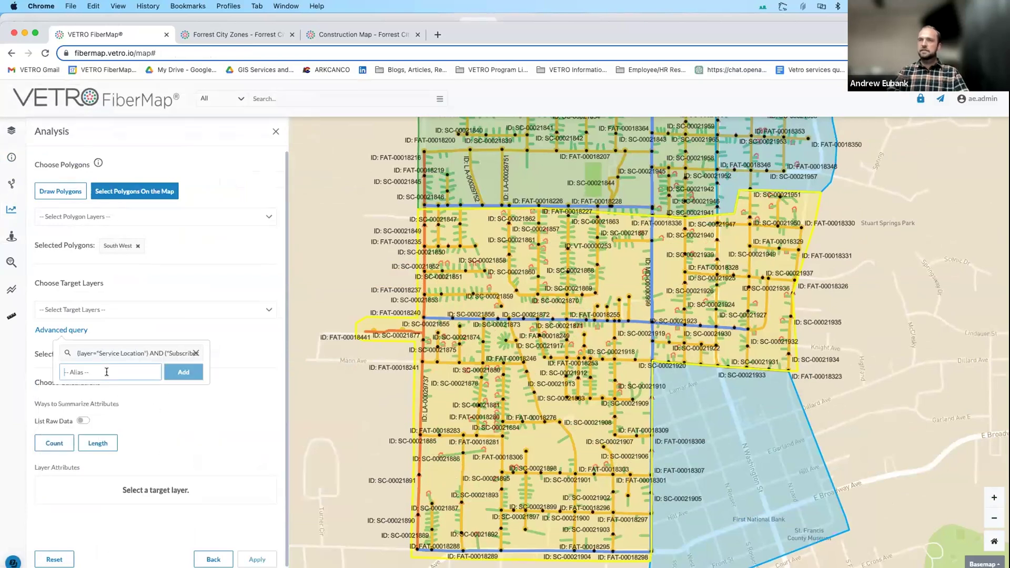
text(Active Subsc)
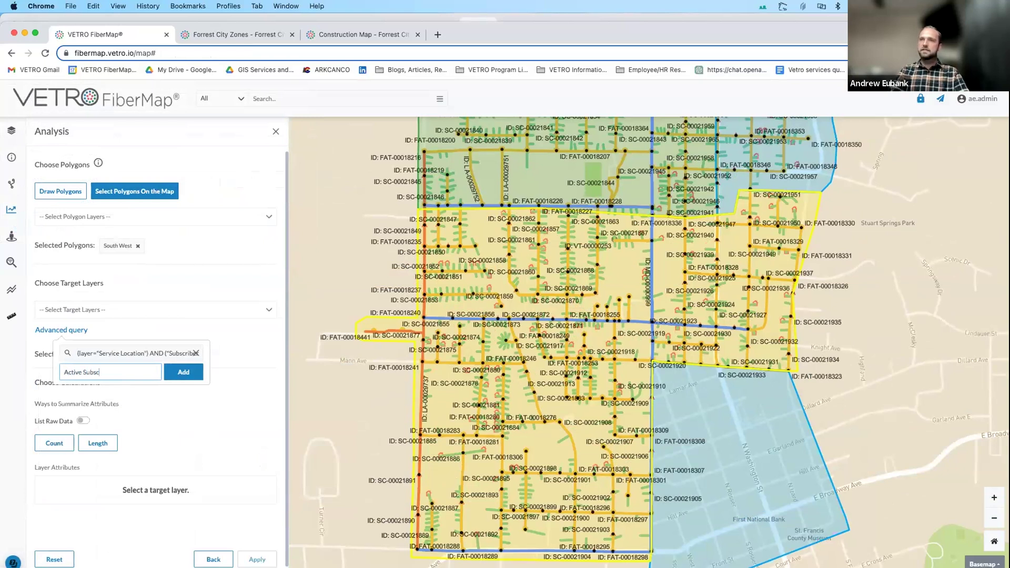
text(ribers)
click(184, 372)
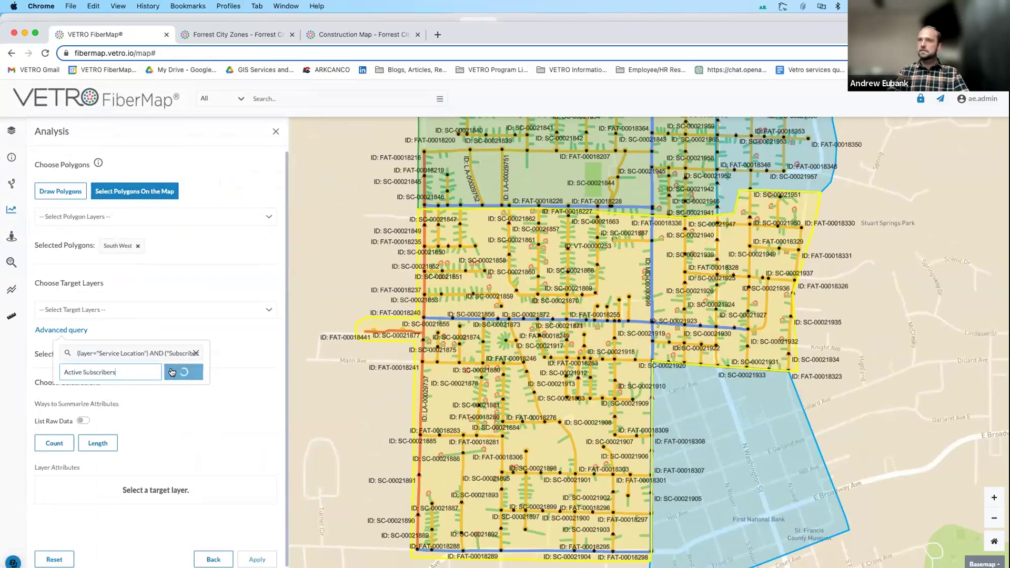
Step: Set the calculation to Count and run the analysis for the South West zone
click(62, 448)
scroll(187, 399, down, 1)
click(248, 558)
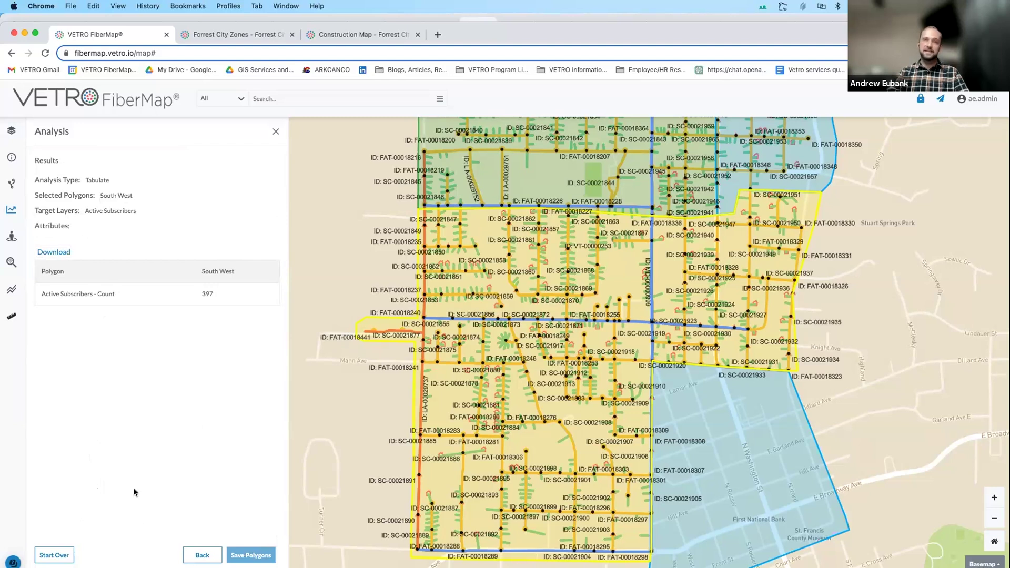
Step: Start another Tabulate analysis and select both the North and South West zones on the map as polygons
scroll(443, 424, down, 2)
drag(370, 420, 399, 423)
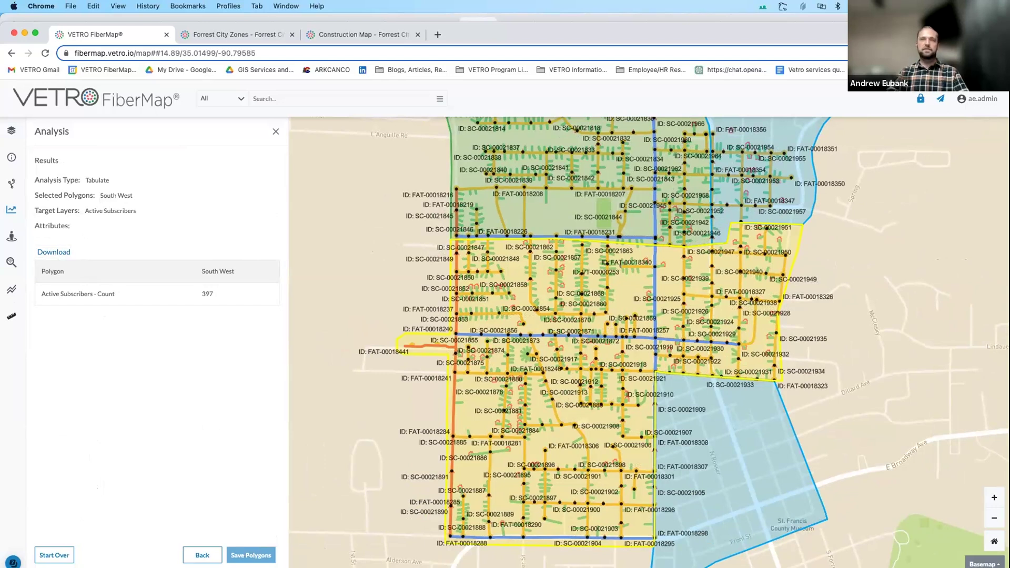
click(65, 553)
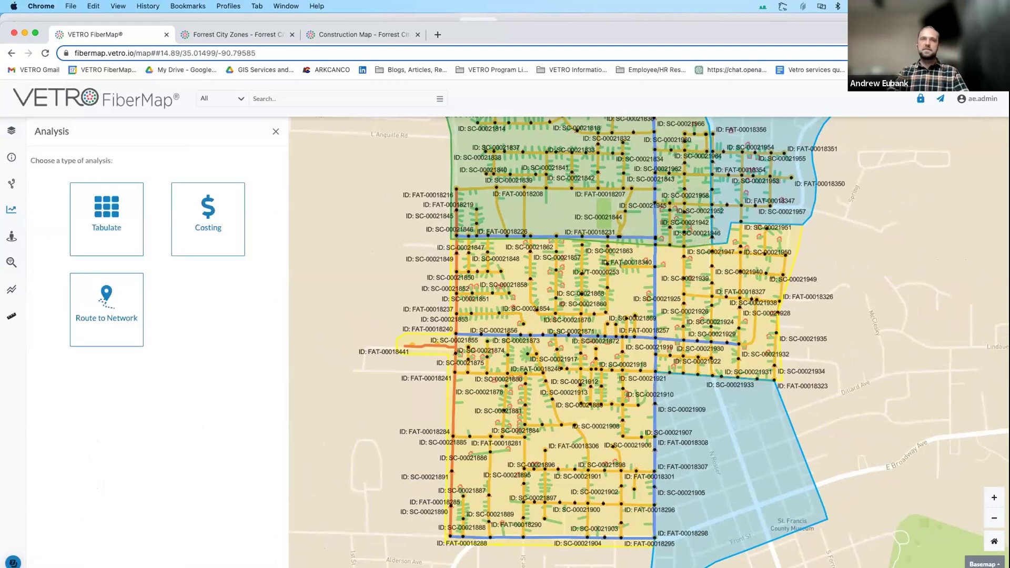
click(114, 245)
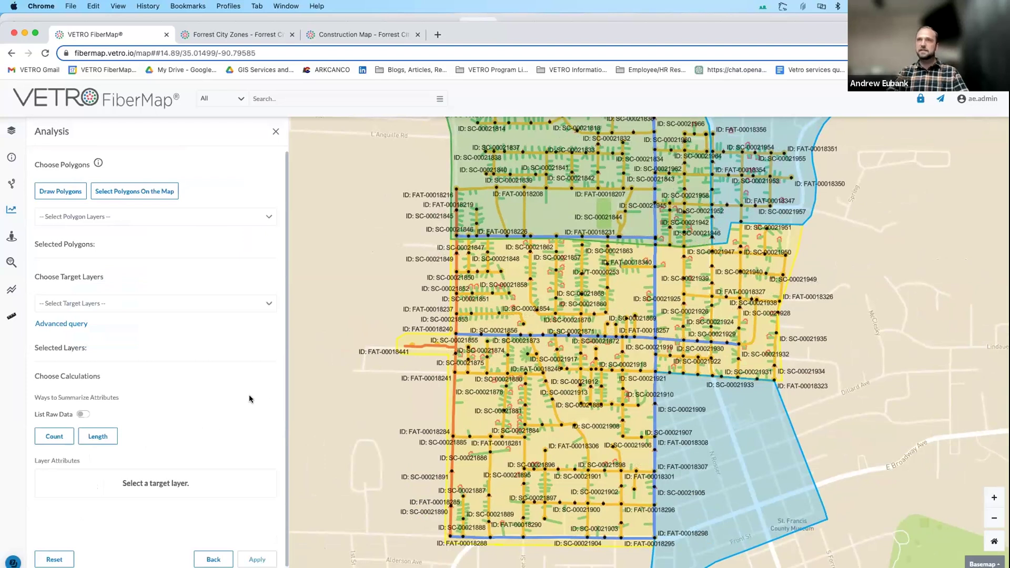
click(158, 196)
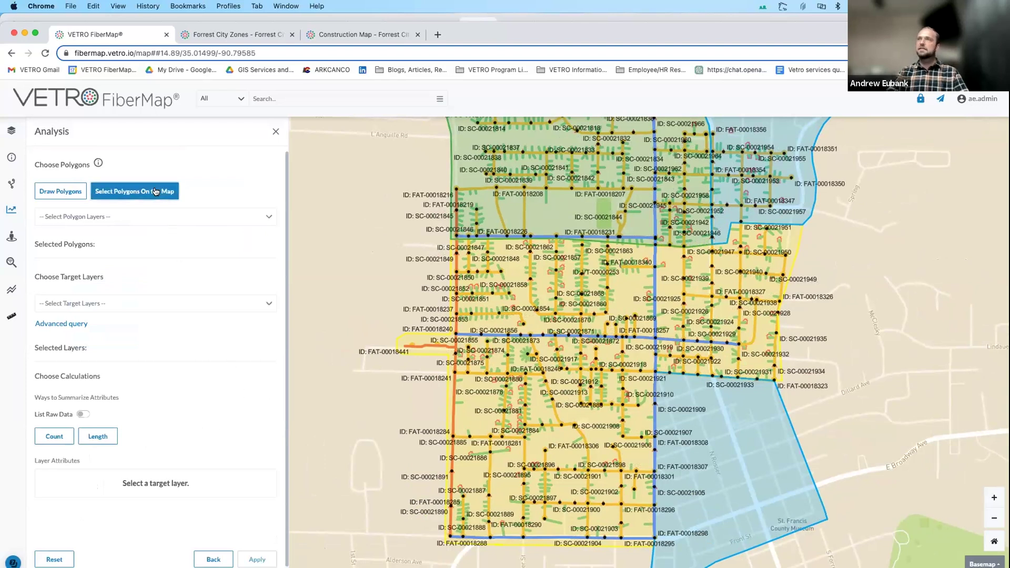
click(554, 218)
click(515, 273)
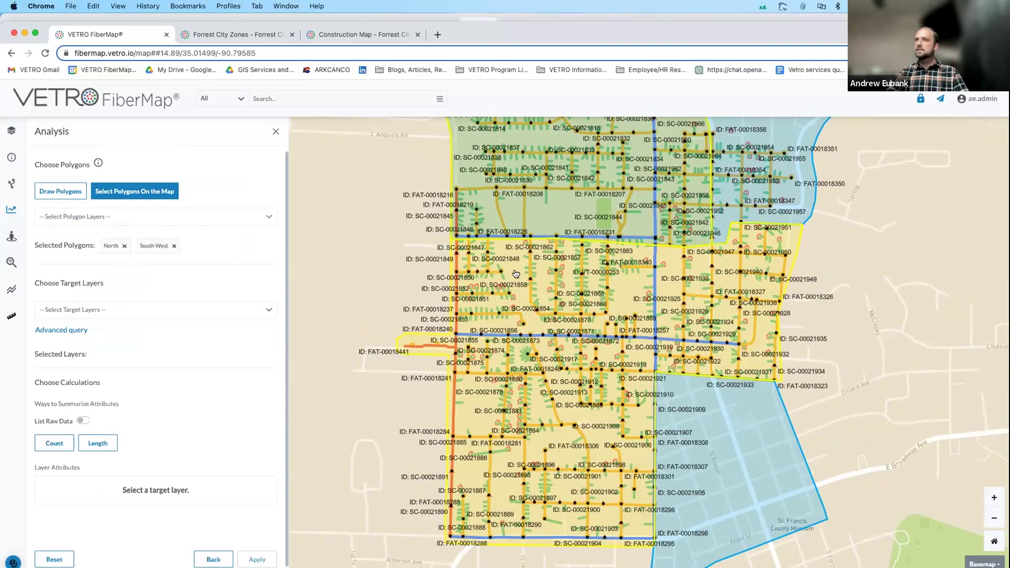
Step: Choose the Lateral layer as target and run a Length calculation for the two selected zones
click(88, 307)
text(latera)
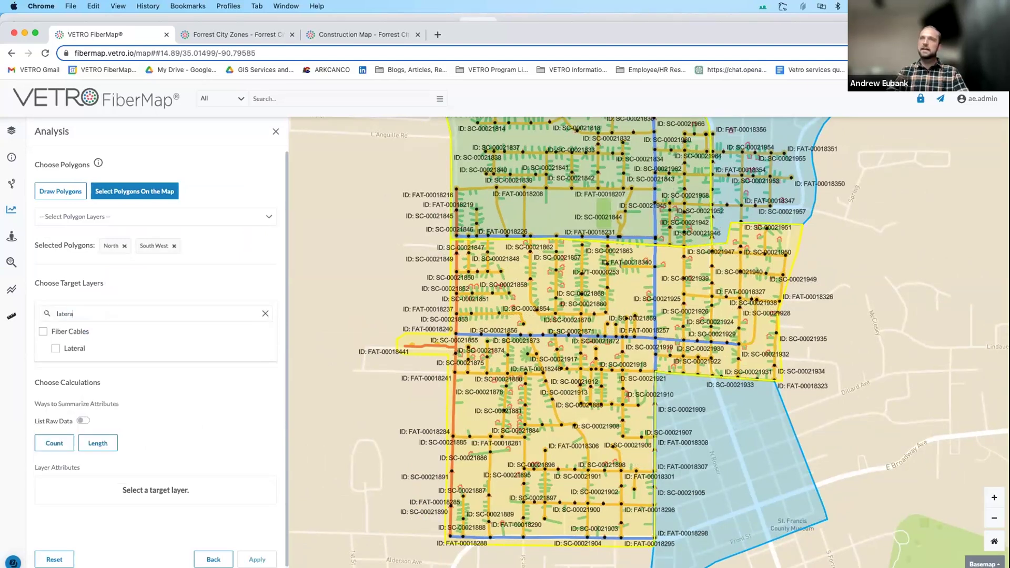
click(56, 348)
click(192, 404)
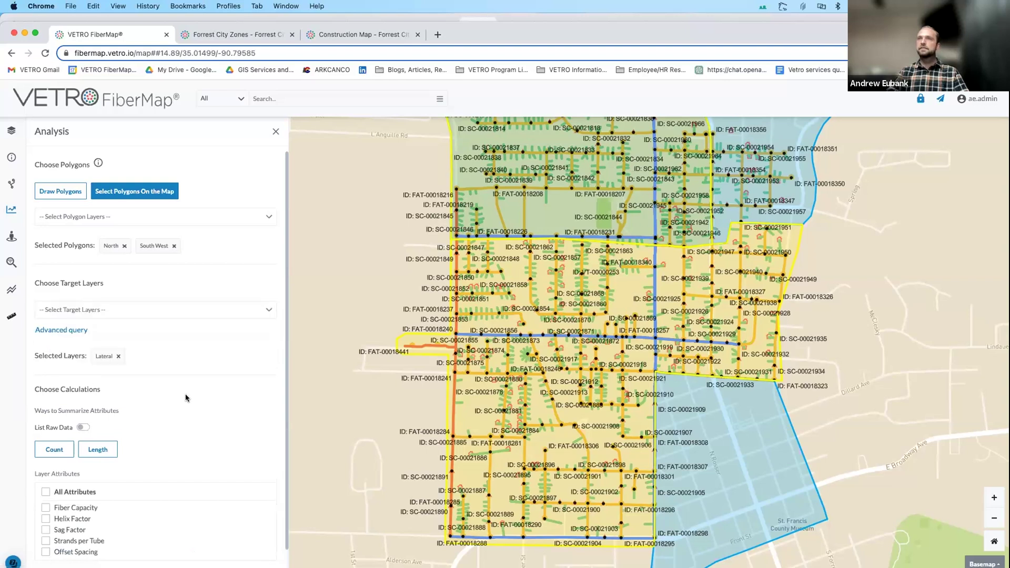
click(113, 449)
scroll(174, 384, down, 2)
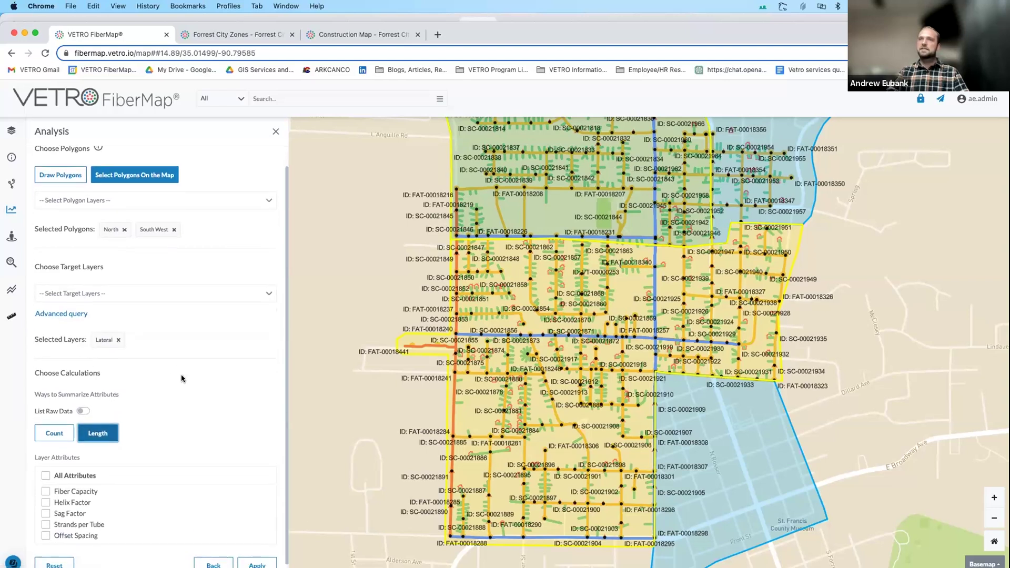
click(256, 559)
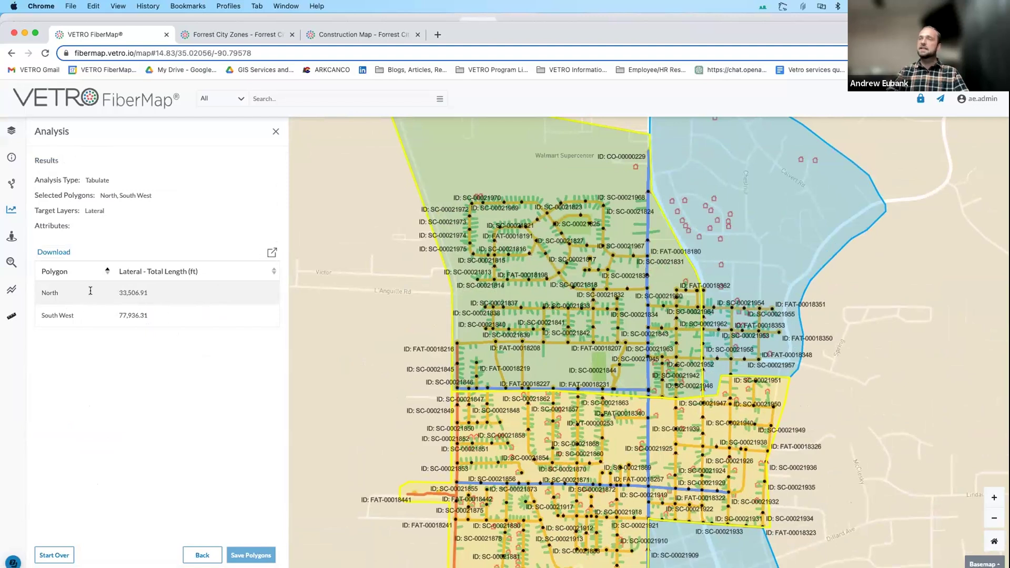
Step: Close the analysis results and switch the basemap to satellite imagery
drag(364, 395, 347, 364)
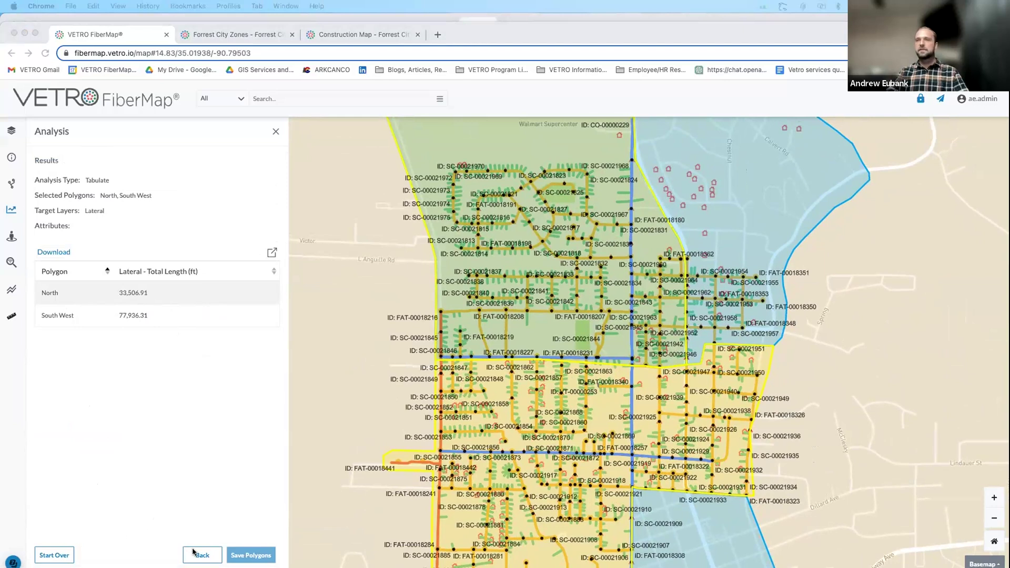
click(276, 131)
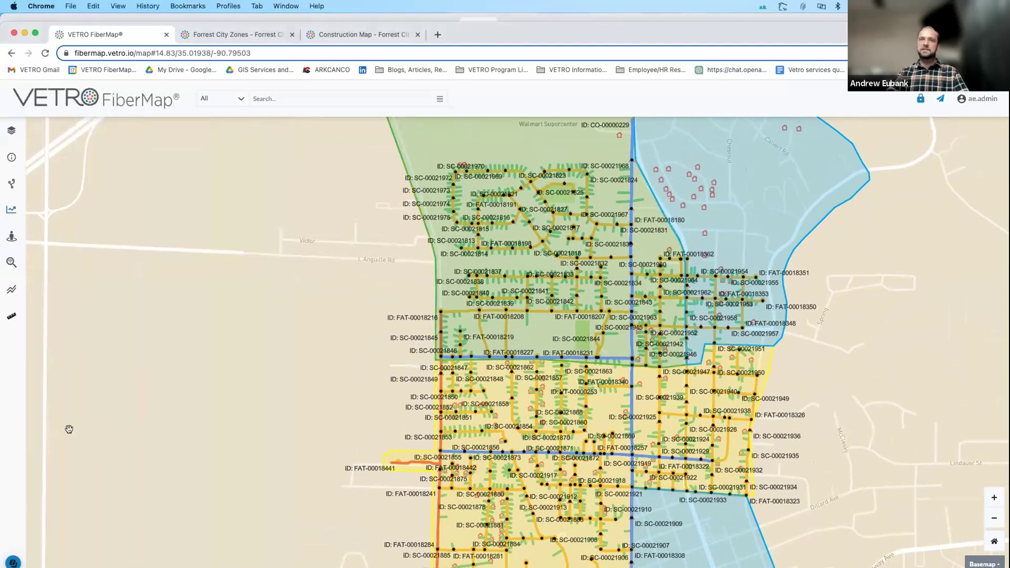
drag(393, 379, 298, 217)
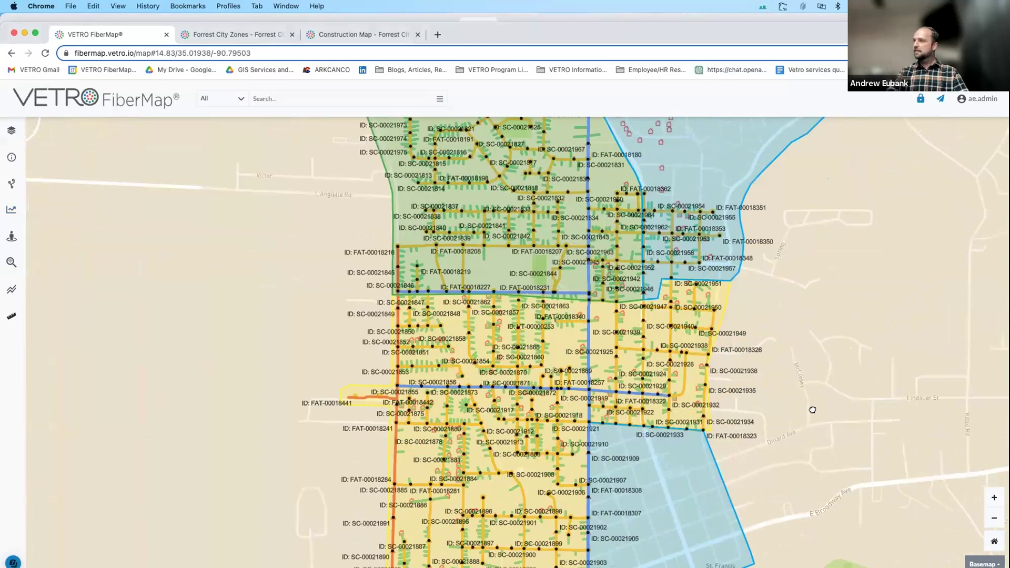
drag(811, 408, 593, 288)
click(979, 563)
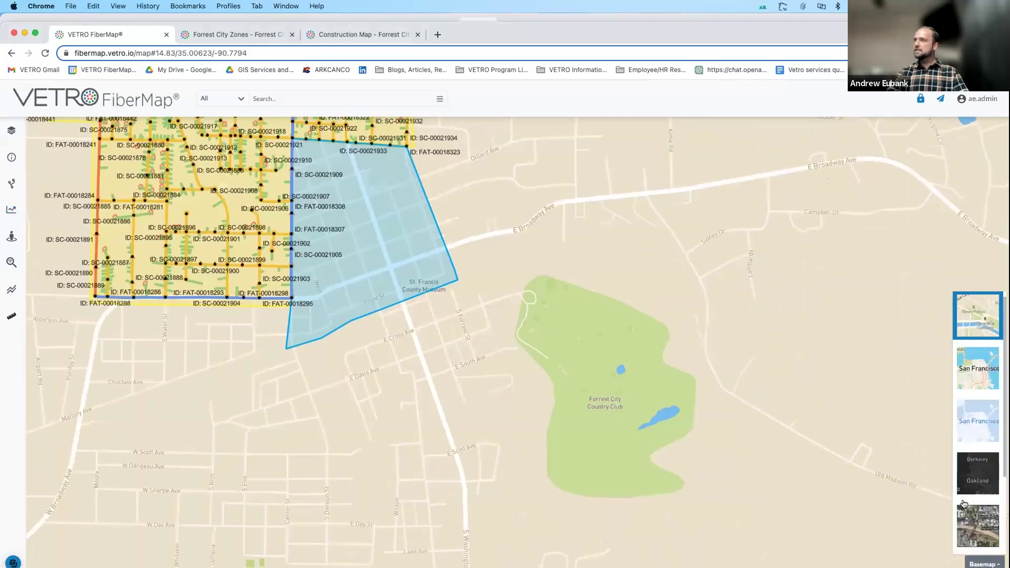
click(987, 508)
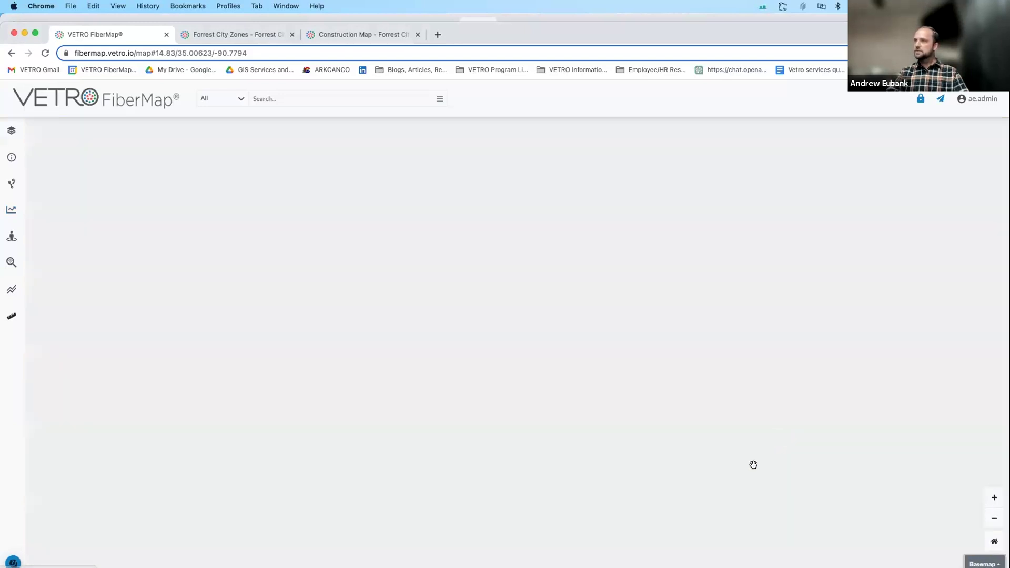
Step: Examine the satellite imagery of the streets between the southern blue zone and Forrest City Country Club
scroll(573, 380, up, 3)
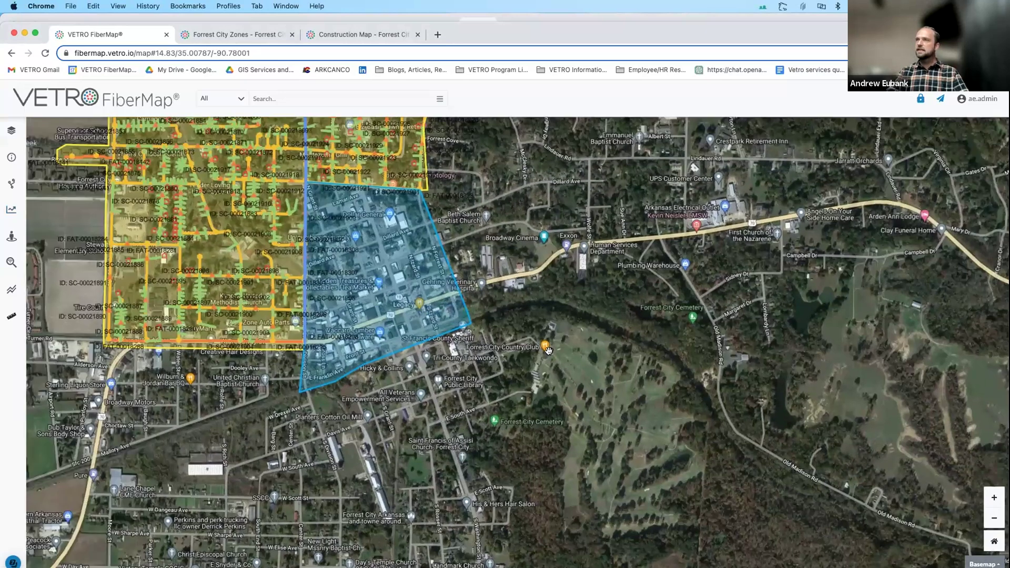
scroll(540, 352, up, 3)
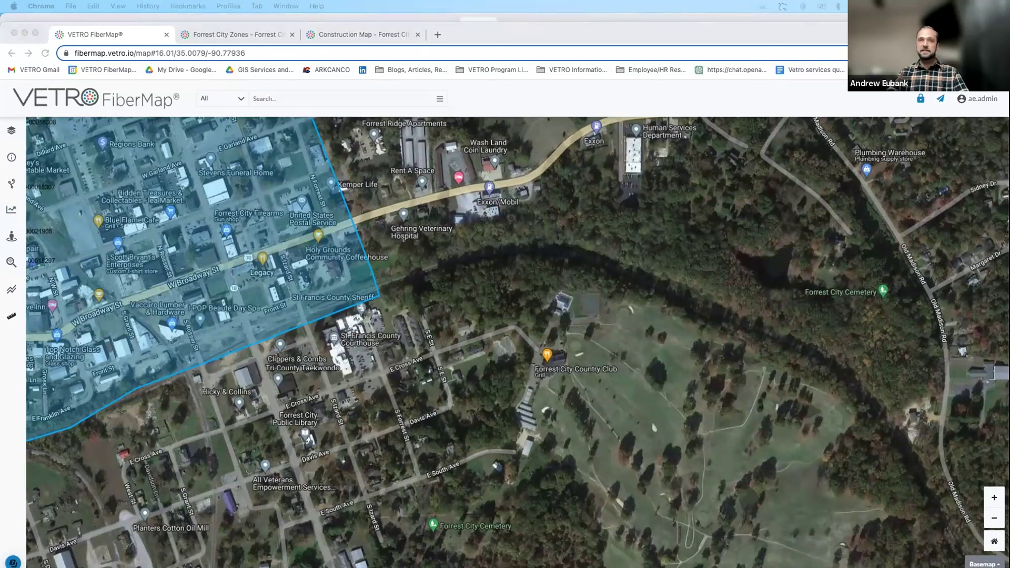
scroll(377, 467, down, 1)
click(370, 467)
drag(341, 461, 369, 456)
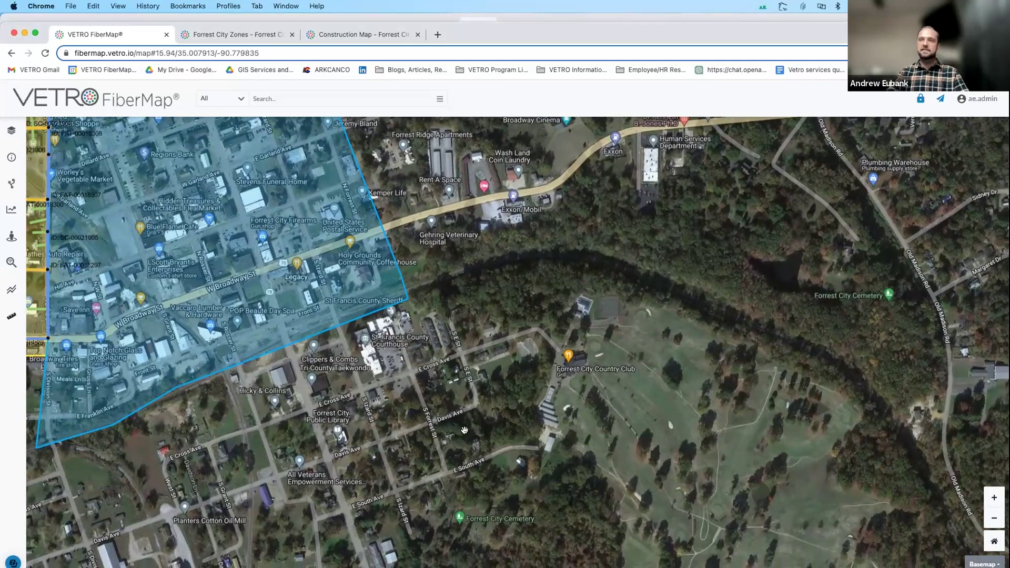
drag(425, 465, 441, 454)
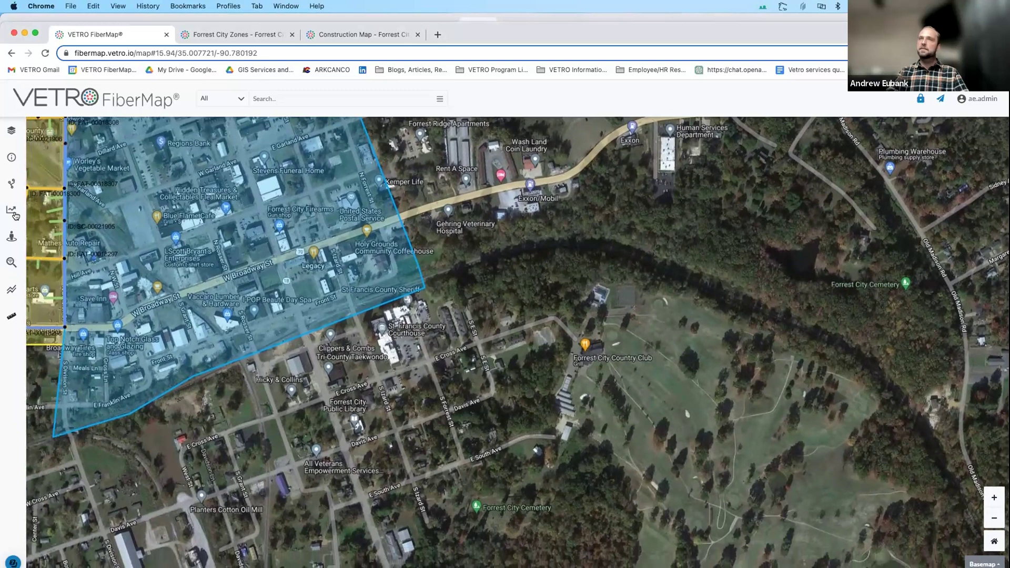
Step: Start a Route to Network analysis and drop start points at Forrest City Country Club, Saint Francis of Assisi Church and All Veterans Empowerment Services
click(15, 213)
click(105, 310)
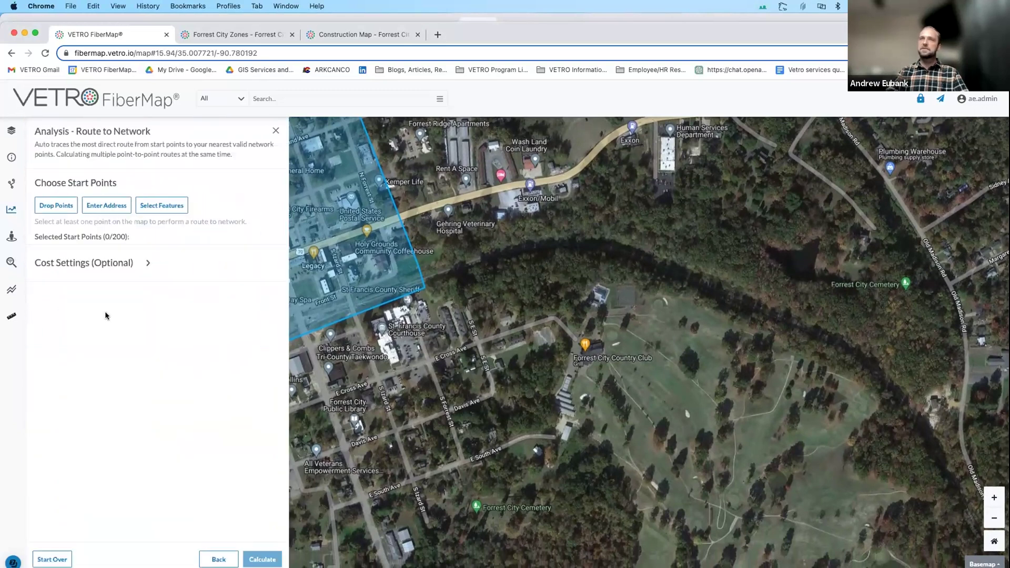
click(67, 211)
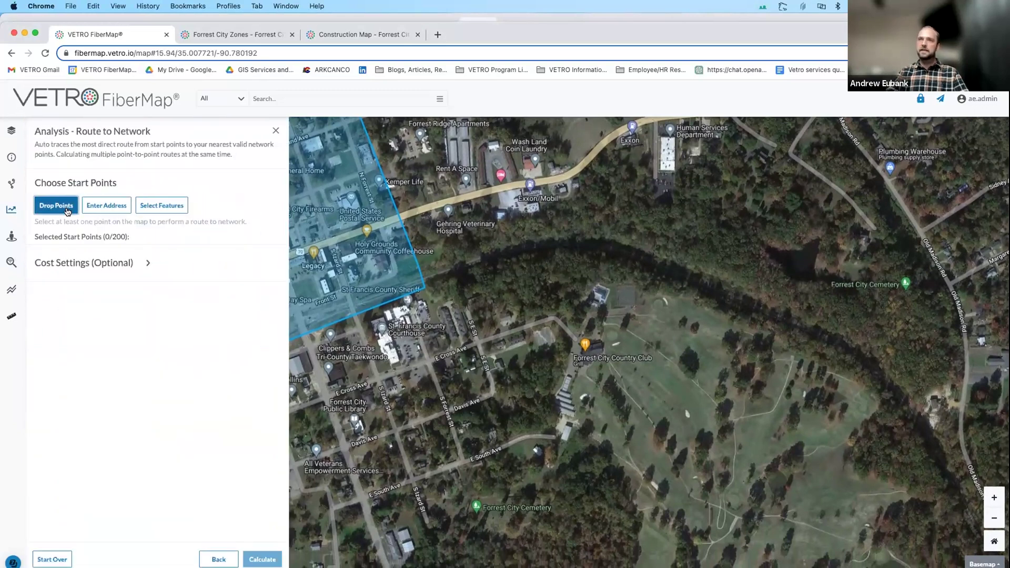
mouse_move(470, 455)
mouse_down()
mouse_move(550, 390)
mouse_move(549, 340)
mouse_up()
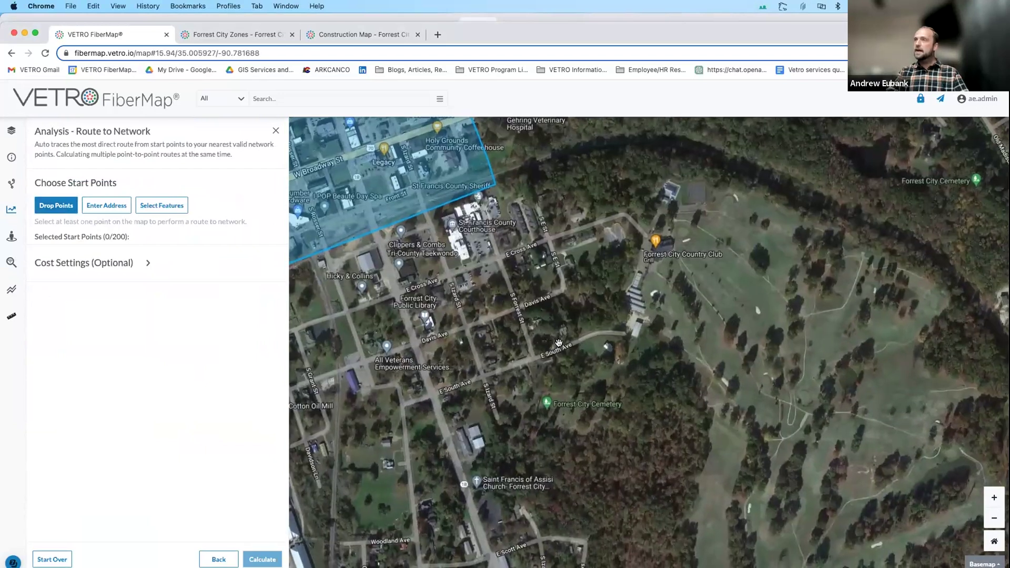
click(660, 244)
click(479, 488)
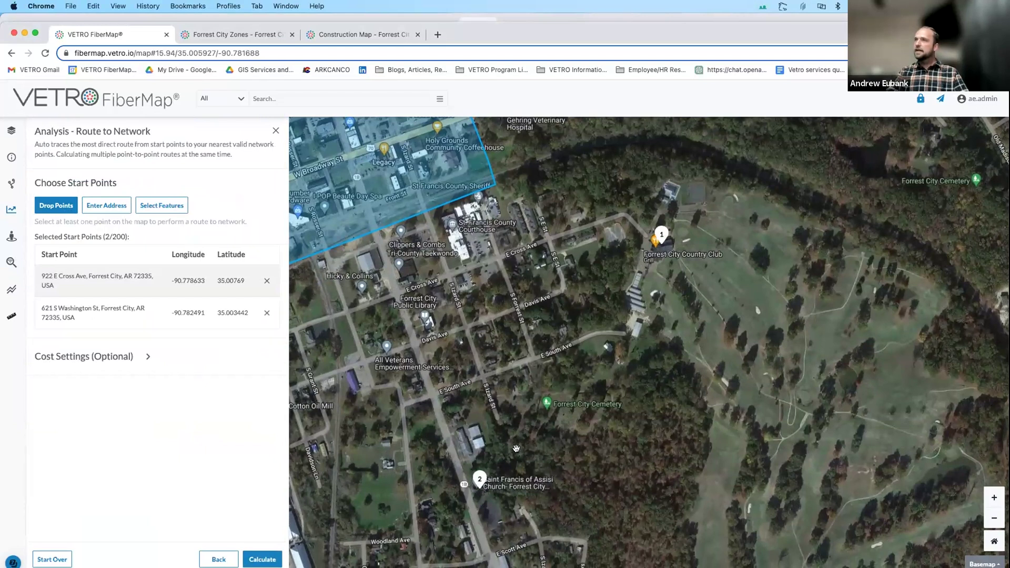
click(389, 362)
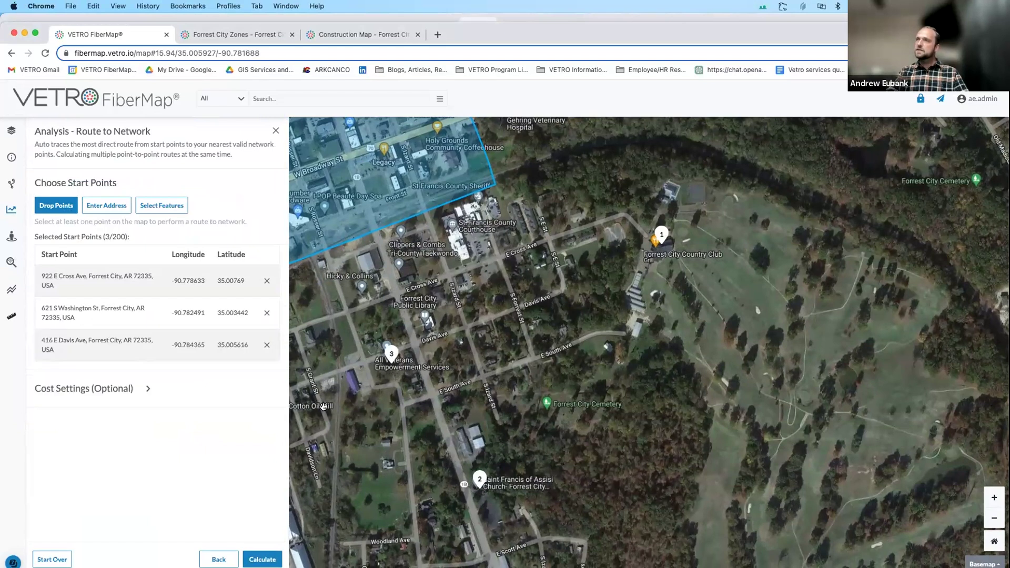
Step: Turn off the default cost settings and set the cost per road length to 98,000 dollars per mile
click(147, 393)
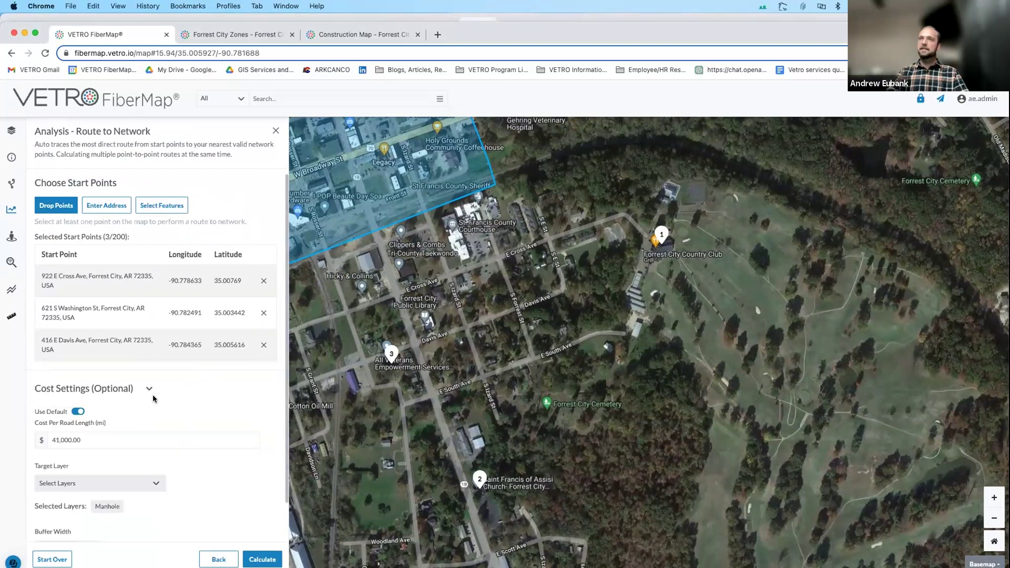
scroll(153, 394, down, 2)
click(78, 374)
click(81, 402)
double_click(80, 402)
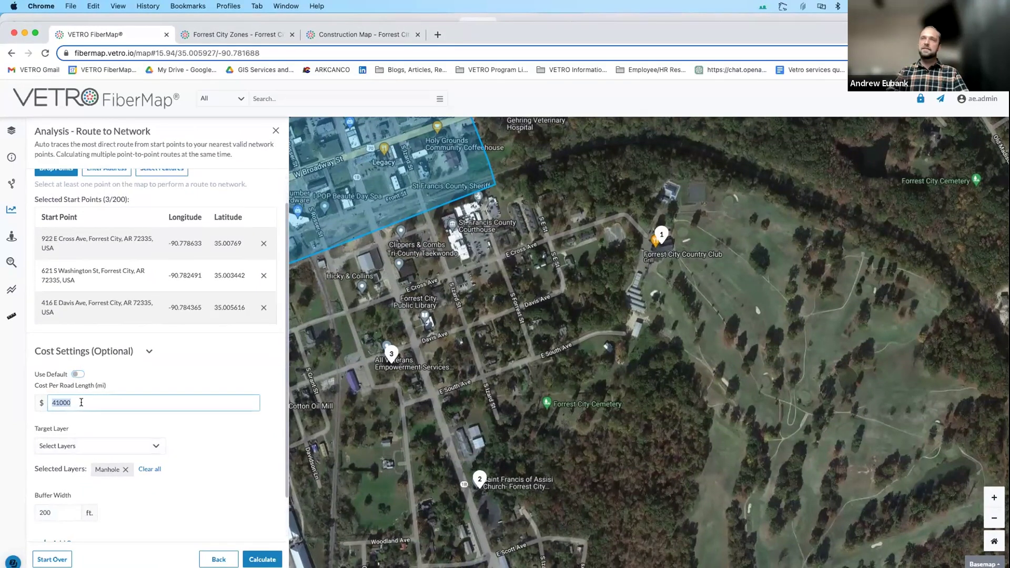
text(9800)
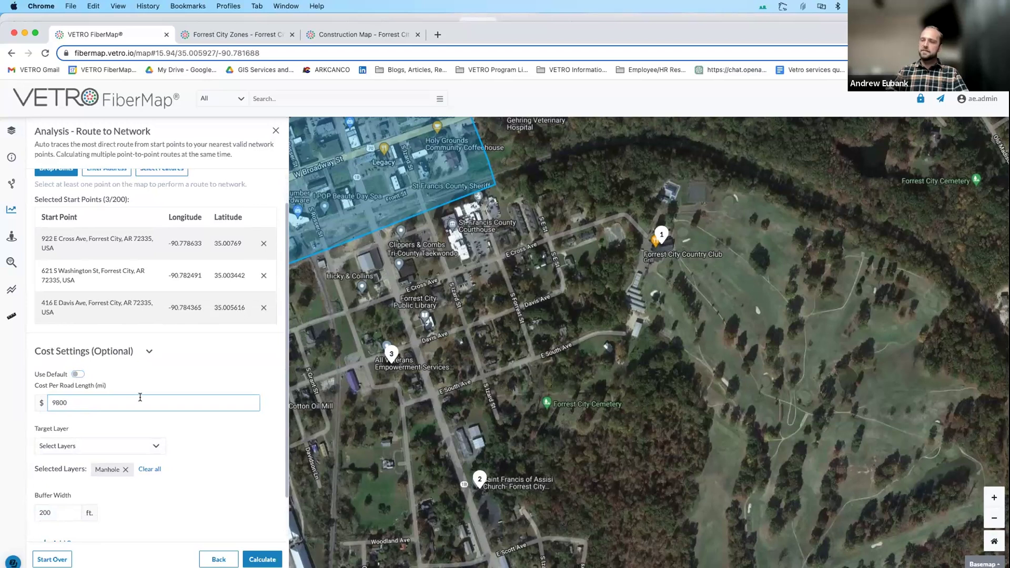
click(208, 373)
scroll(127, 453, down, 1)
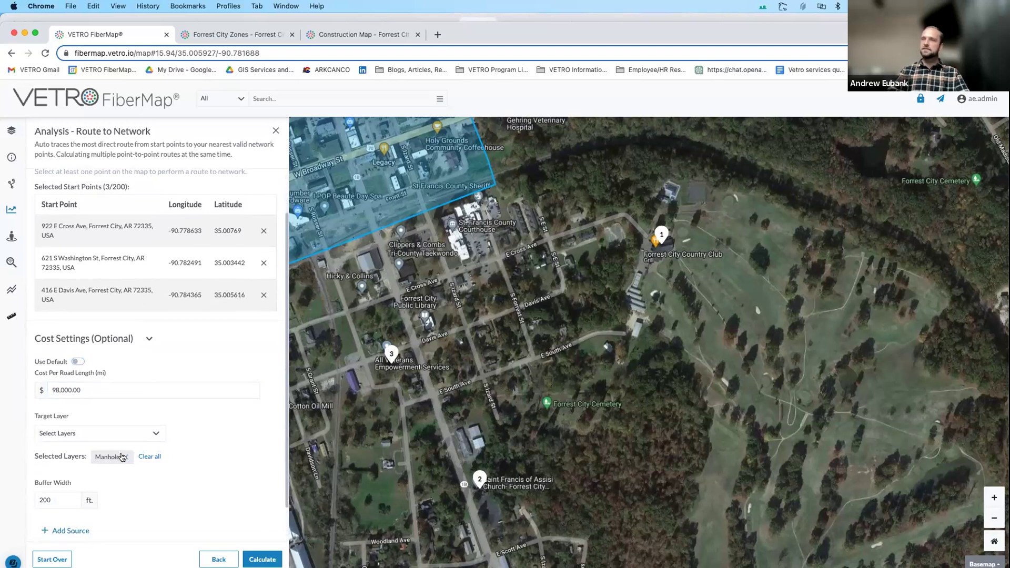
Step: Replace the Manhole target layer with Cabinet, Central Office, FAT, Handhole, Splice Closure and Pedestal
scroll(125, 446, down, 2)
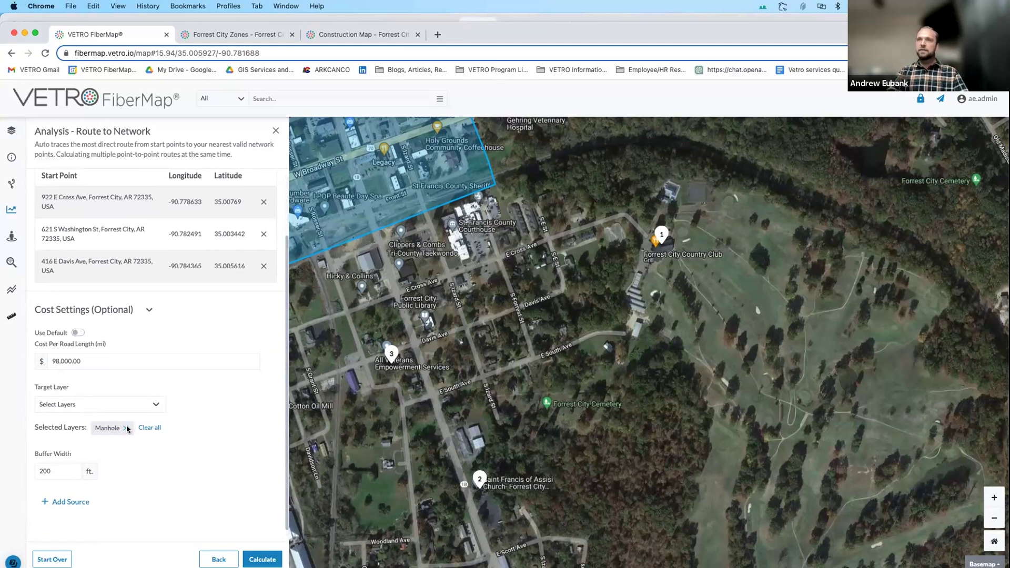
scroll(128, 428, up, 1)
click(140, 415)
click(91, 426)
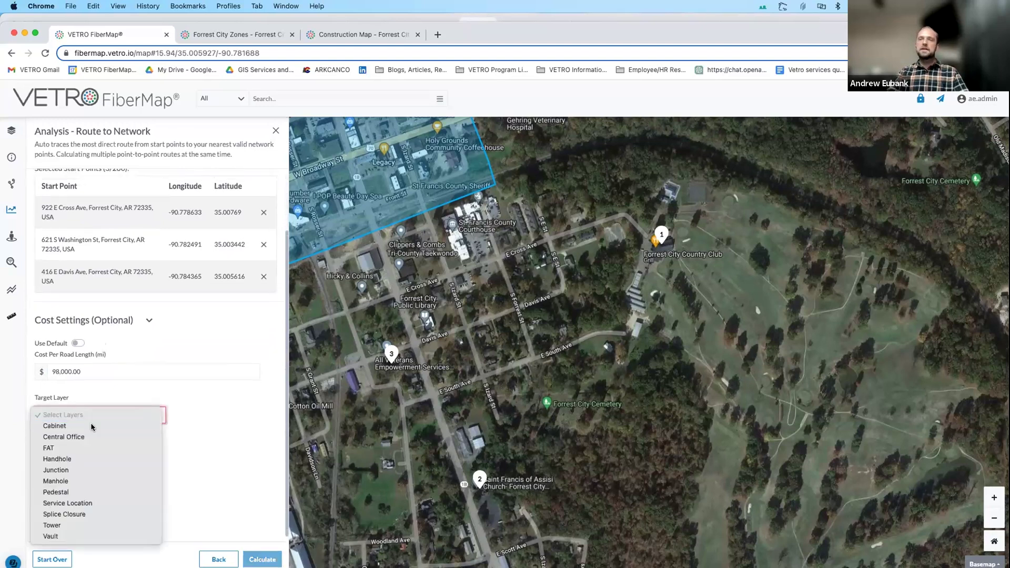
click(99, 415)
click(87, 436)
click(92, 416)
click(84, 446)
click(87, 420)
click(84, 458)
click(88, 420)
click(85, 513)
click(90, 421)
click(84, 491)
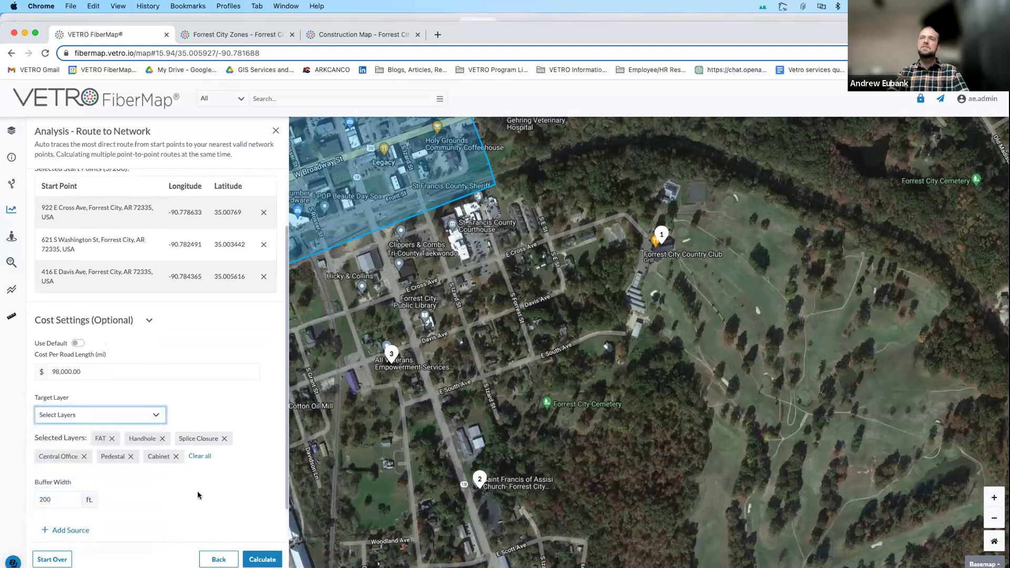
Step: Calculate the routes from the three start points to the network and examine them on the map
scroll(191, 497, down, 2)
click(263, 559)
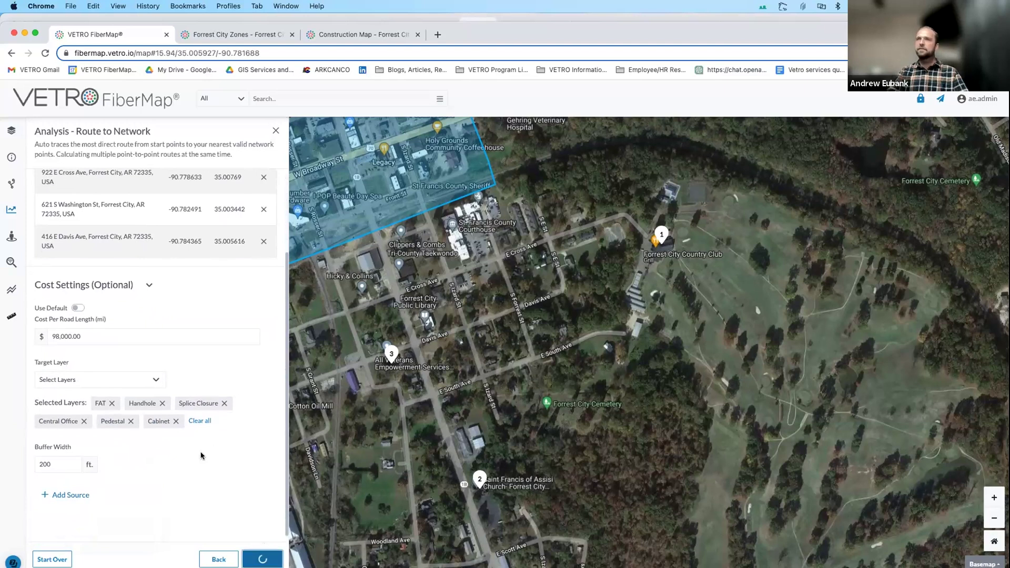
scroll(490, 398, down, 3)
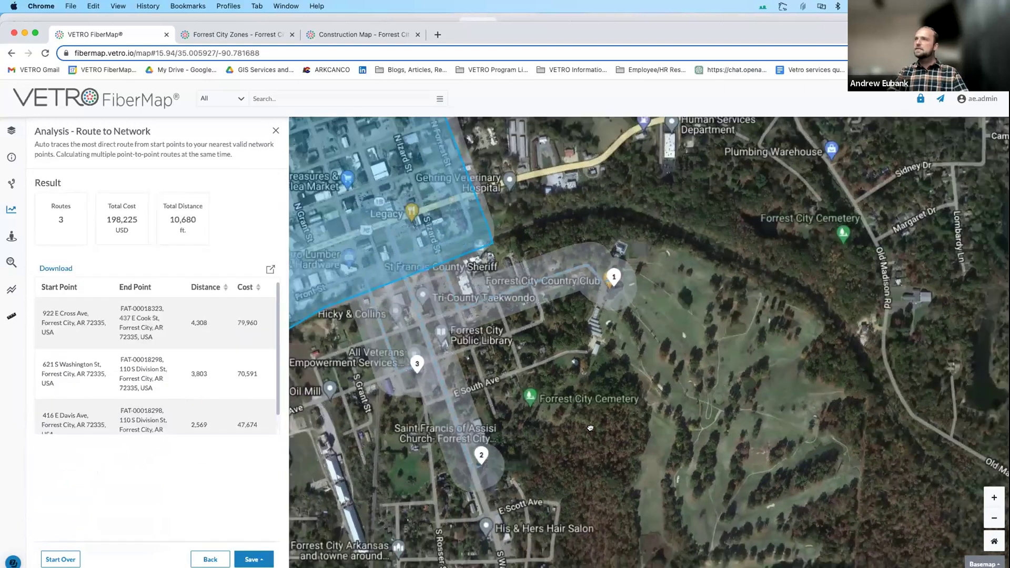
drag(473, 365, 549, 386)
scroll(543, 377, up, 2)
scroll(516, 266, up, 2)
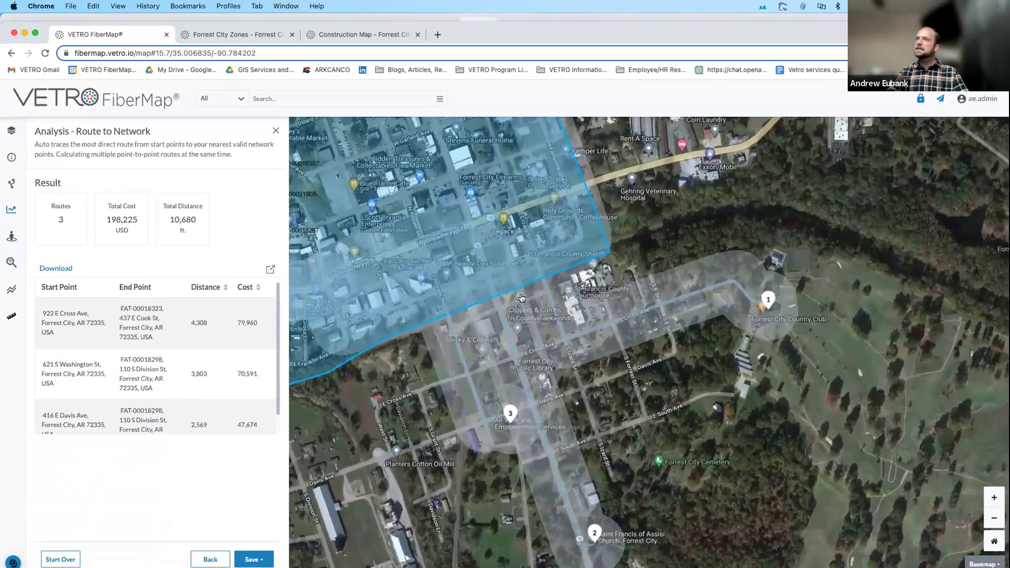
drag(704, 434, 730, 369)
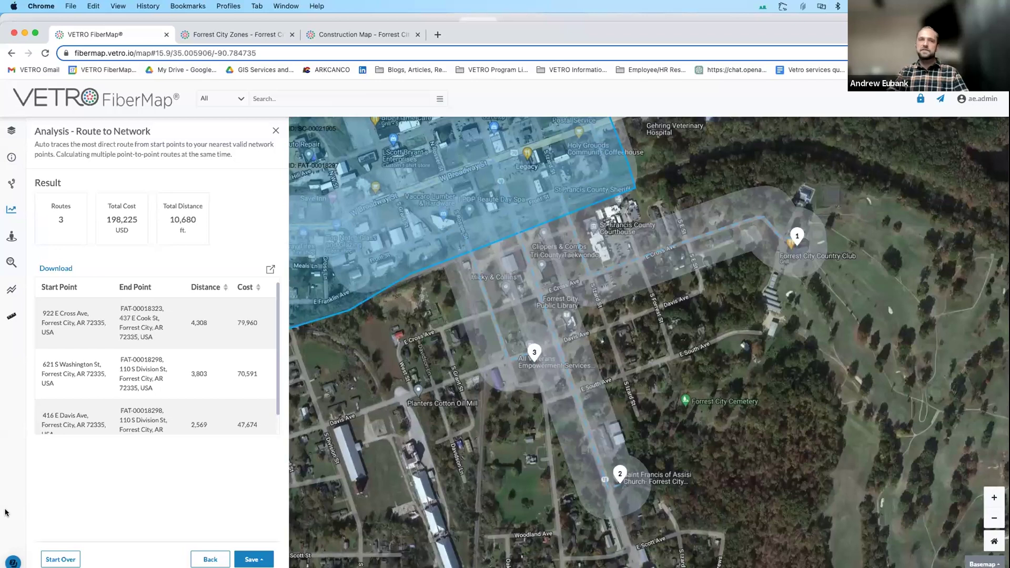
Step: Check the save options for the route results, return to the start point settings and close the Route to Network analysis
click(252, 559)
click(251, 559)
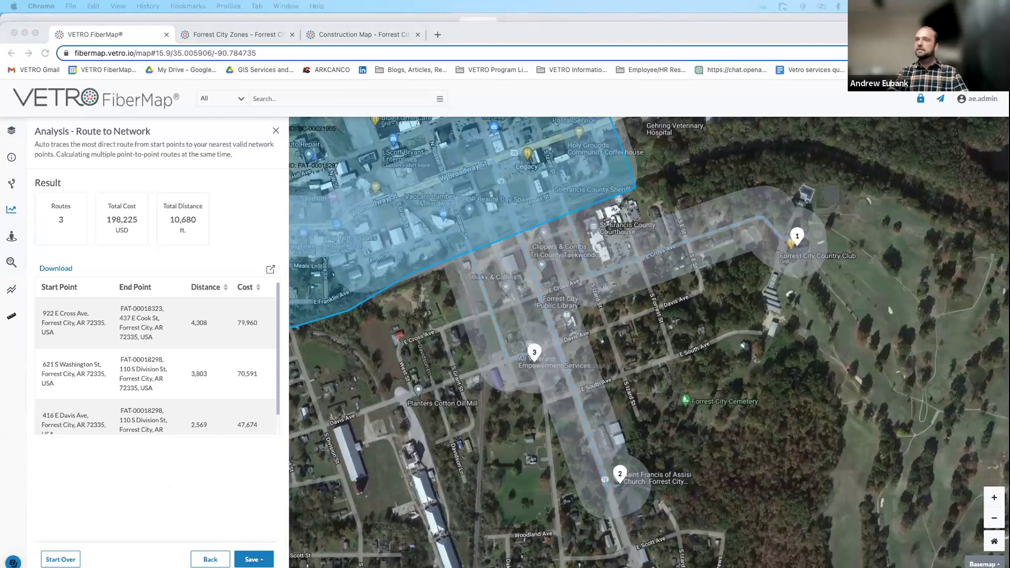
click(210, 559)
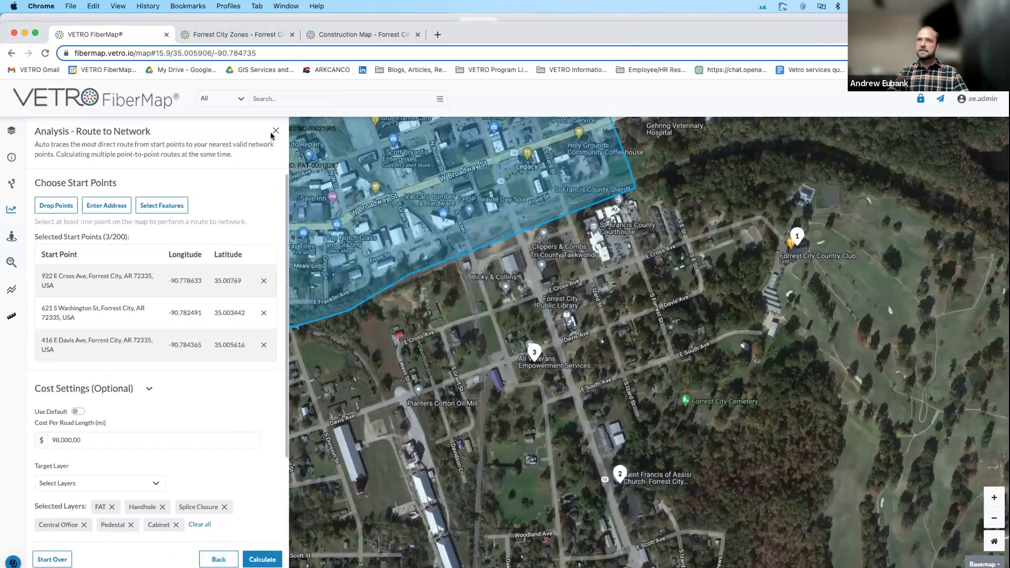
click(275, 131)
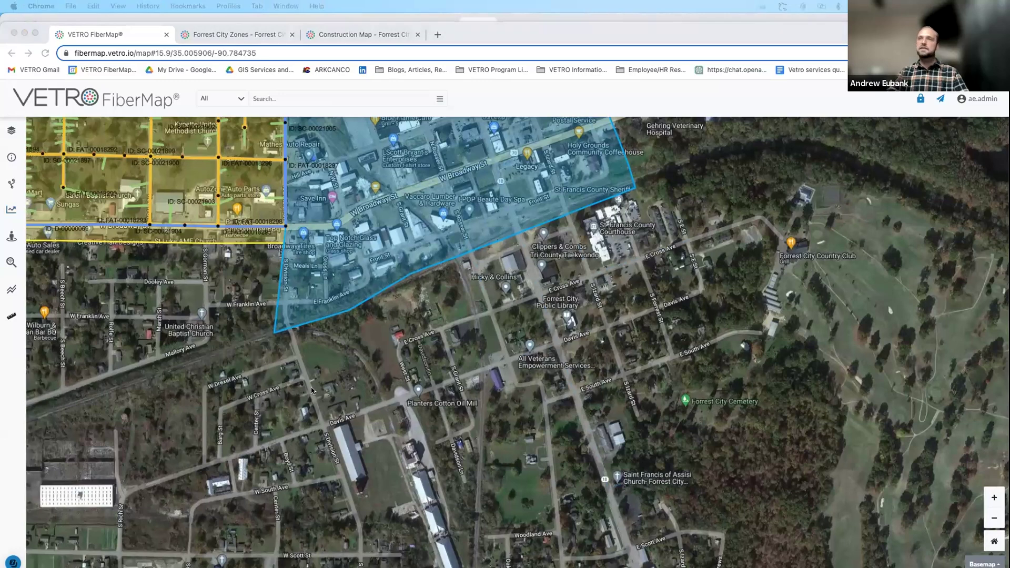
Step: Search the map layers for "zone" and hide the entire Zone polygon layer
scroll(311, 390, down, 5)
drag(195, 420, 213, 446)
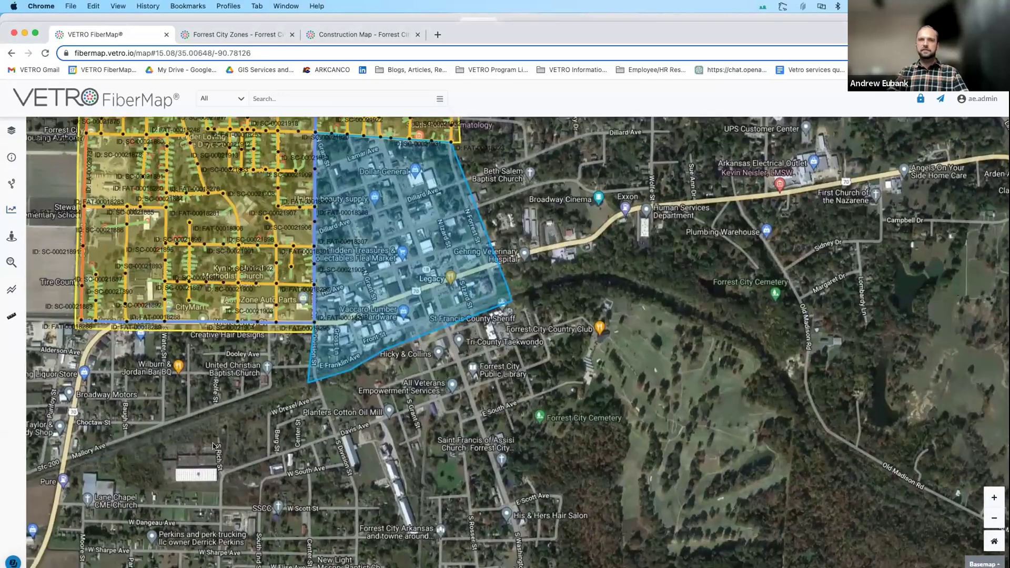
click(11, 130)
click(228, 166)
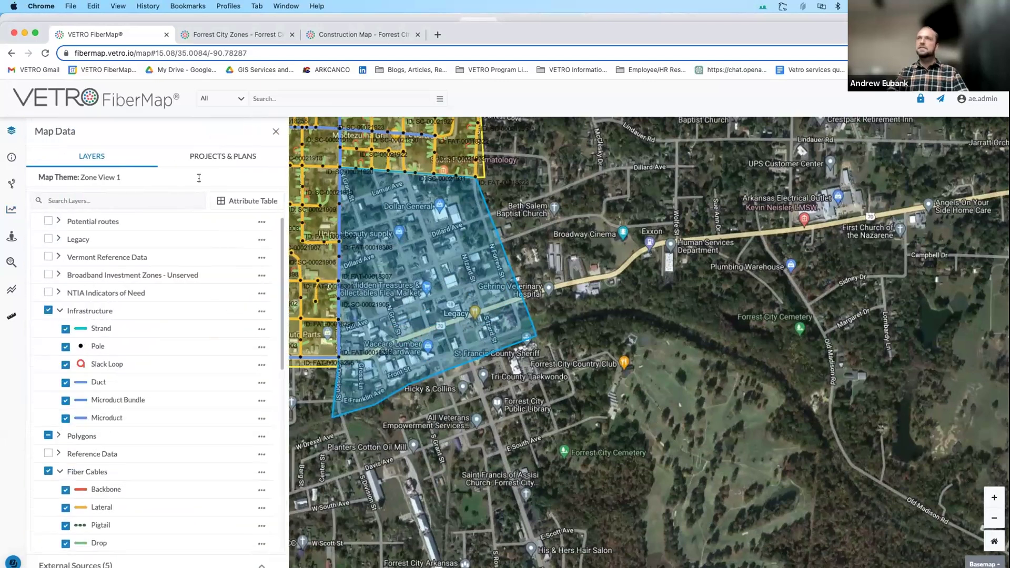
text(zon)
key(BackSpace)
key(BackSpace)
key(BackSpace)
click(102, 169)
click(91, 200)
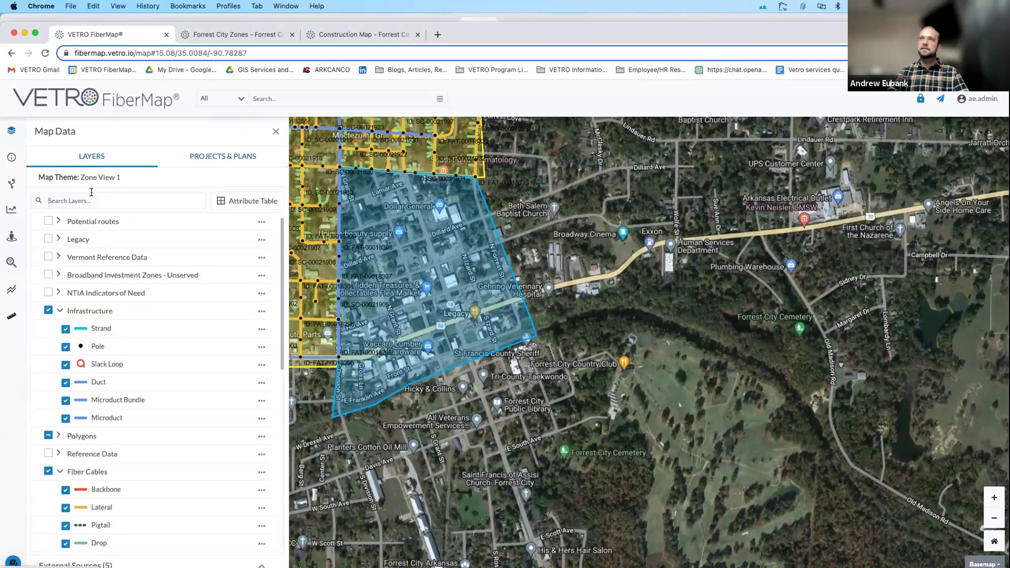
text(zone)
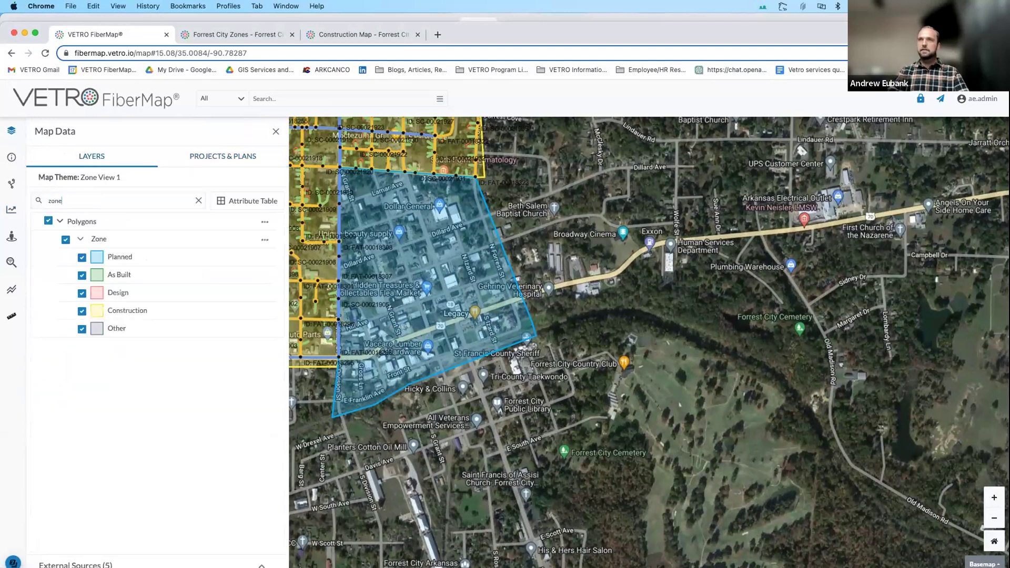
click(65, 240)
Step: Open the feature info of the splice closure beside Allcare EMS Inc, near the Calvert Rd junction, and review its attributes
drag(490, 374, 608, 453)
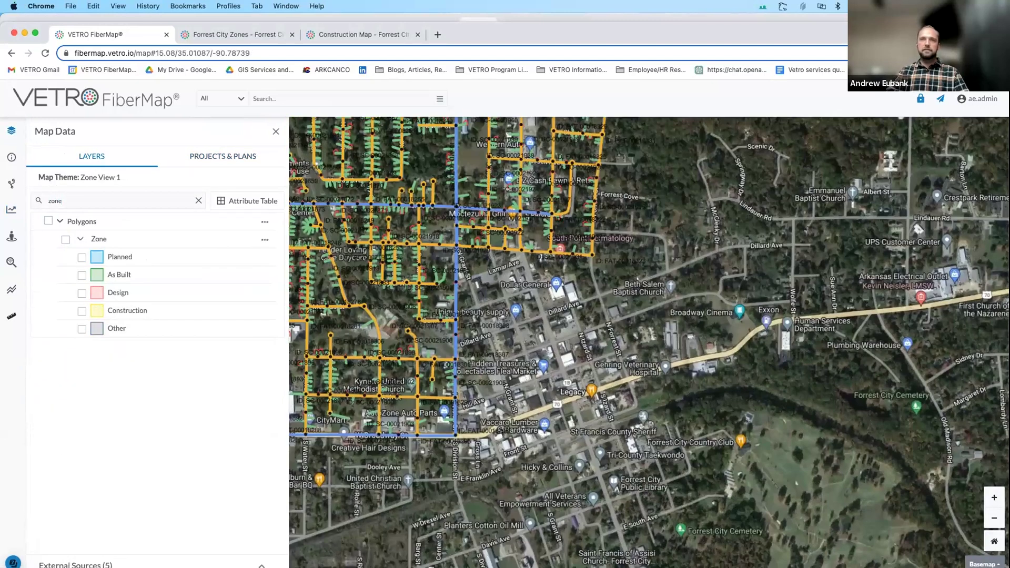
click(548, 390)
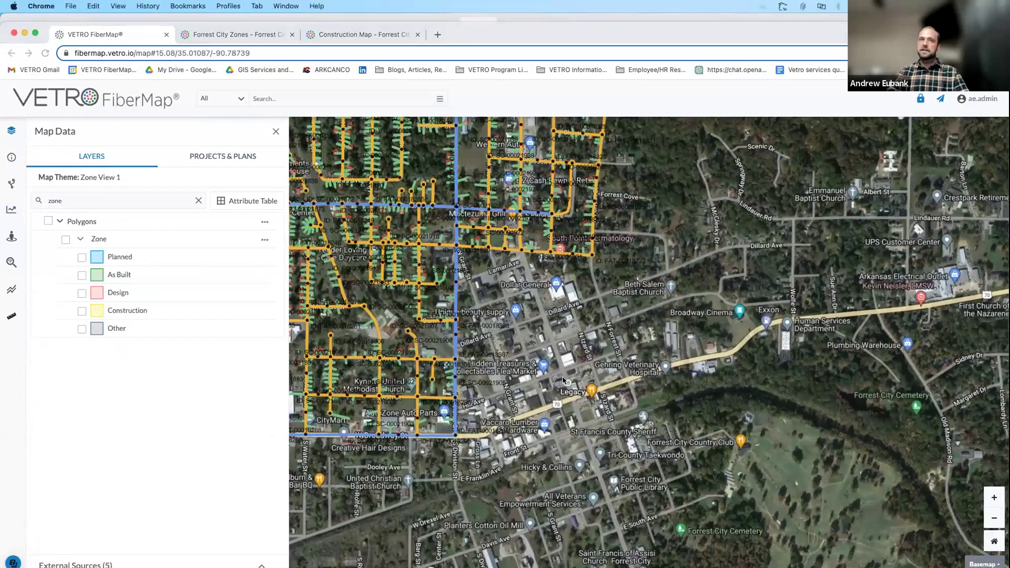
drag(713, 277, 683, 473)
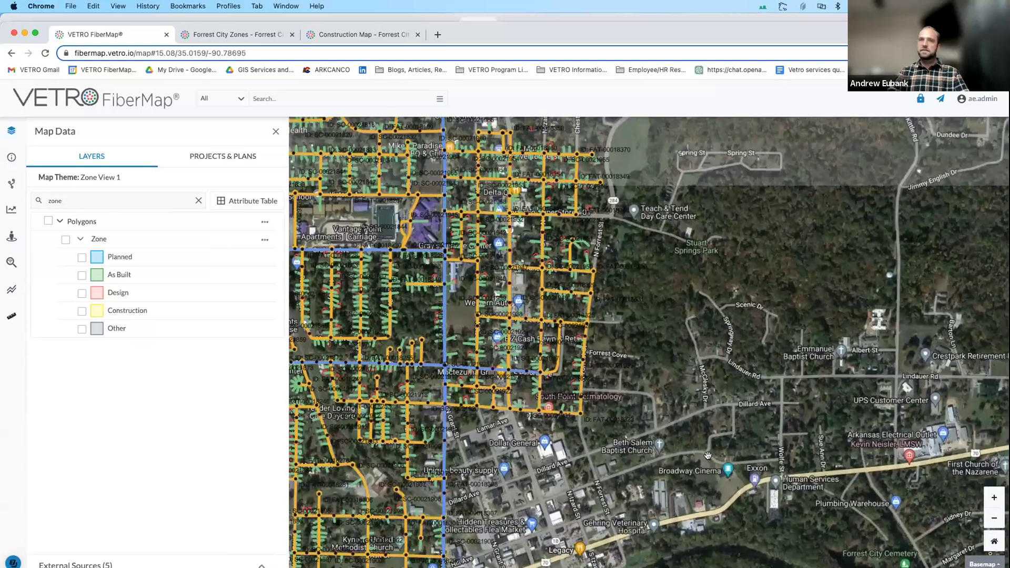
drag(526, 168, 531, 326)
drag(510, 221, 514, 311)
scroll(513, 310, up, 5)
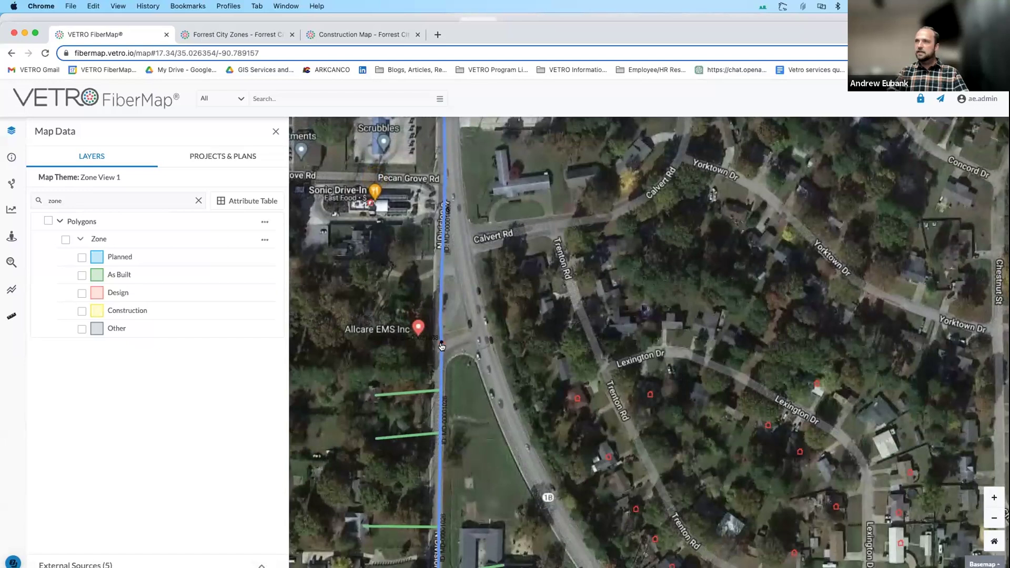
click(441, 345)
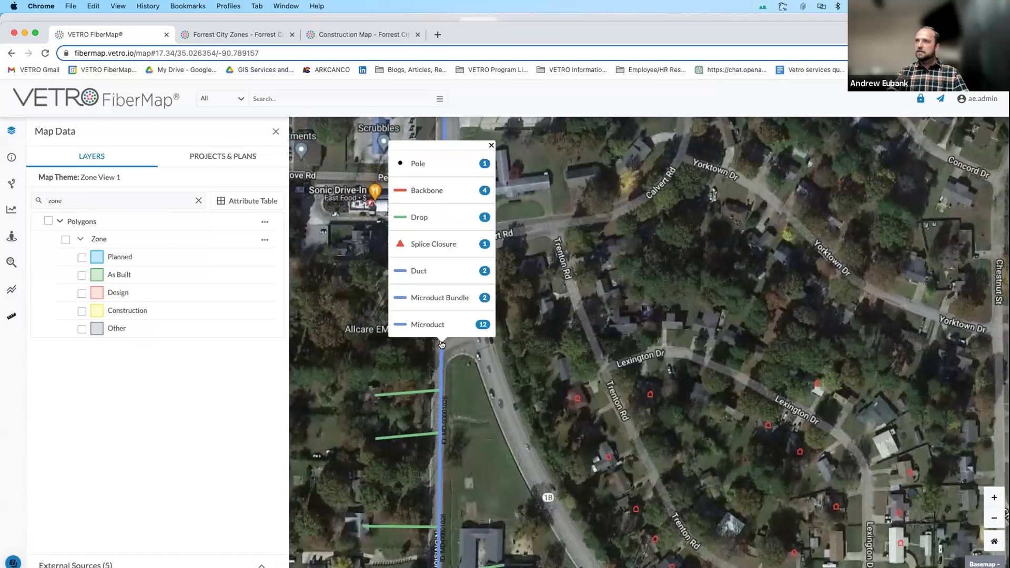
click(442, 243)
scroll(182, 348, down, 1)
scroll(182, 351, down, 3)
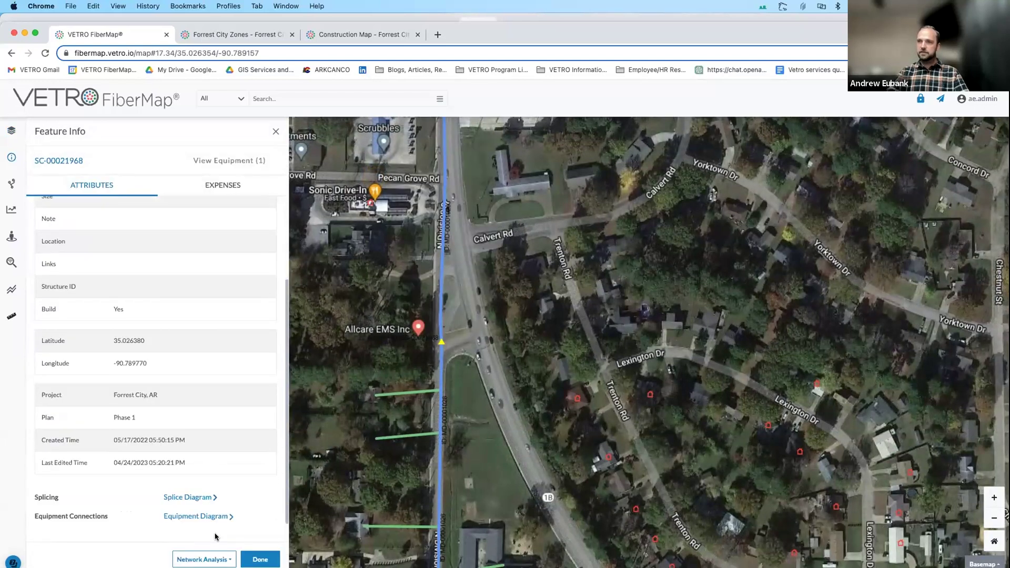
Step: Run the network analysis for the splice closure's fiber paths, expand the Fiber Paths list and browse its circuits
click(207, 559)
click(215, 534)
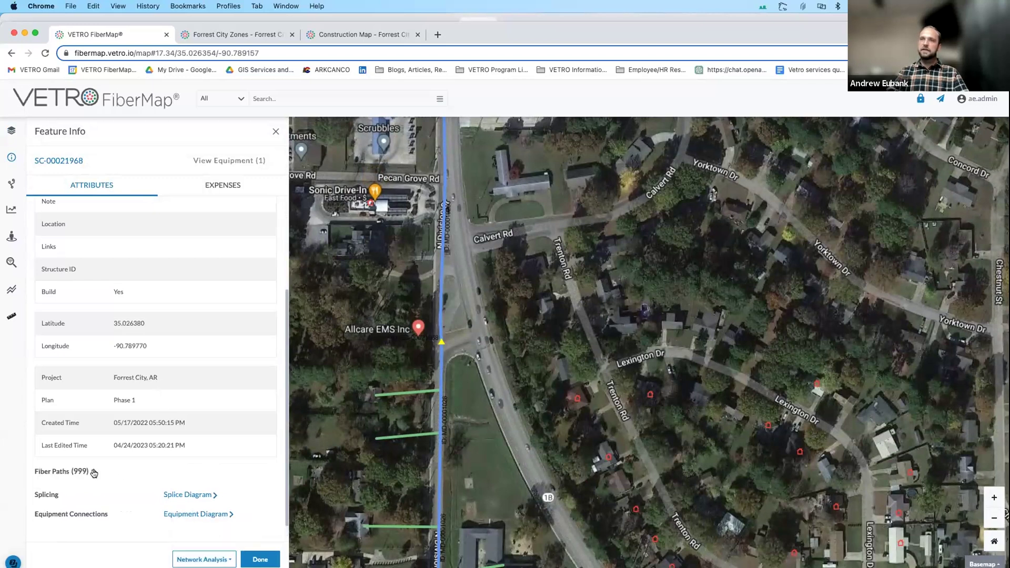
click(94, 472)
scroll(101, 468, down, 1)
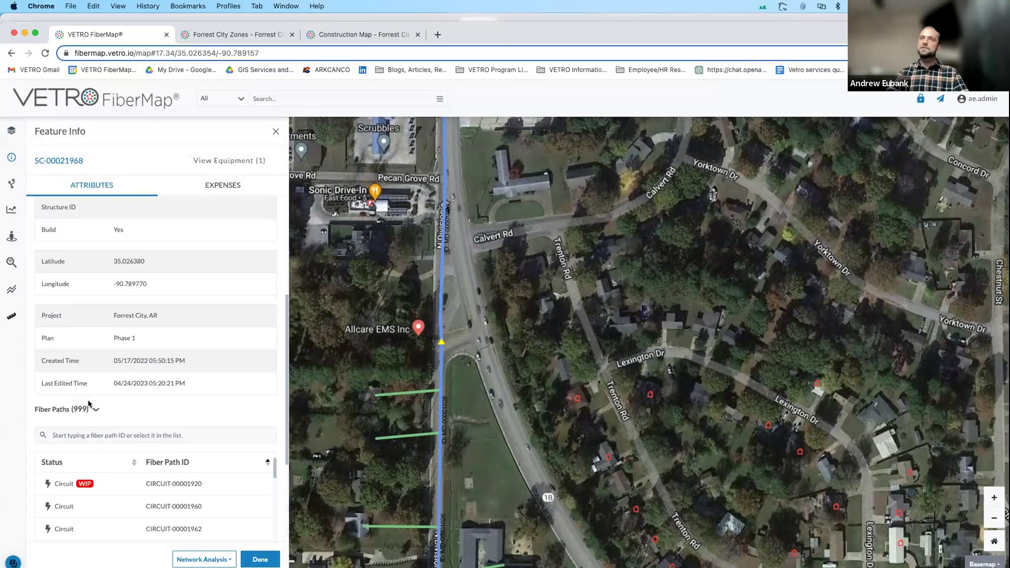
scroll(97, 476, down, 3)
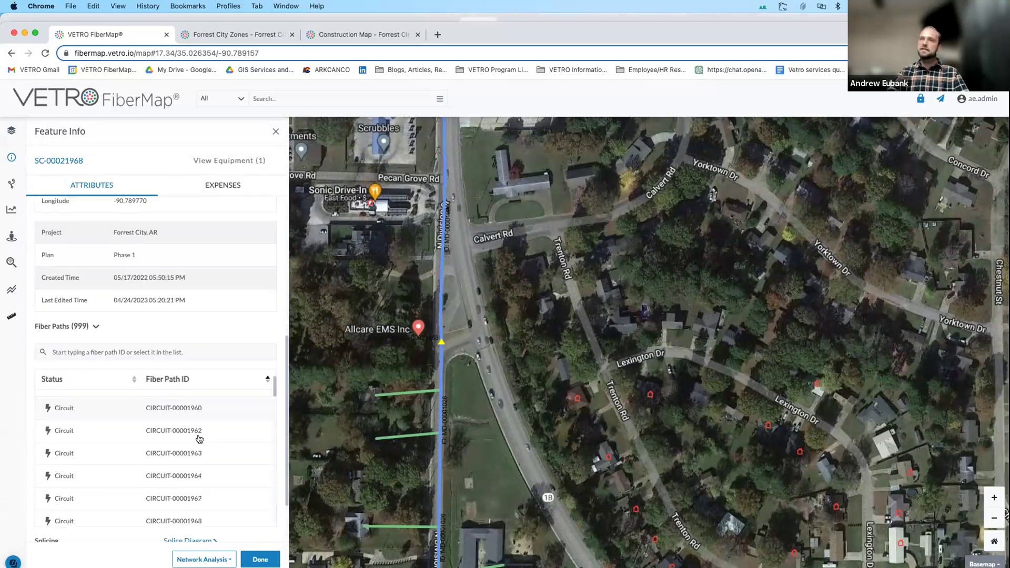
mouse_move(274, 388)
mouse_down()
mouse_move(270, 460)
mouse_move(274, 393)
mouse_up()
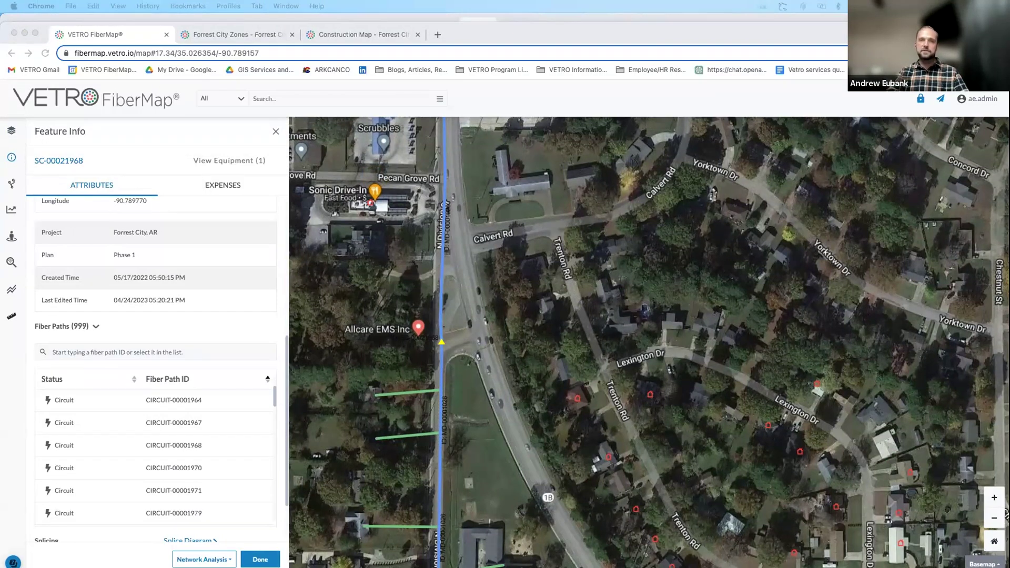
scroll(174, 434, up, 5)
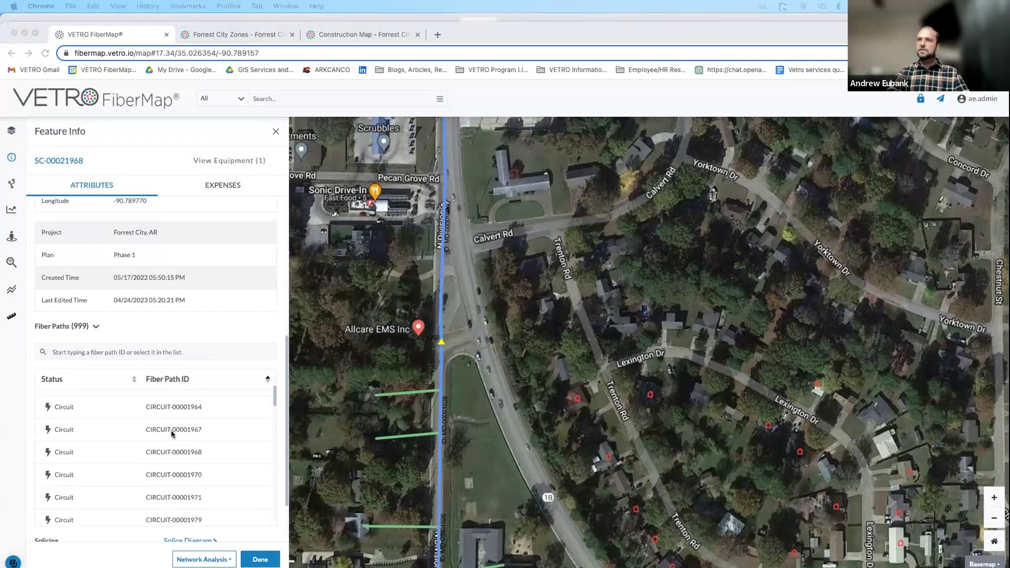
scroll(173, 436, up, 3)
scroll(176, 421, down, 6)
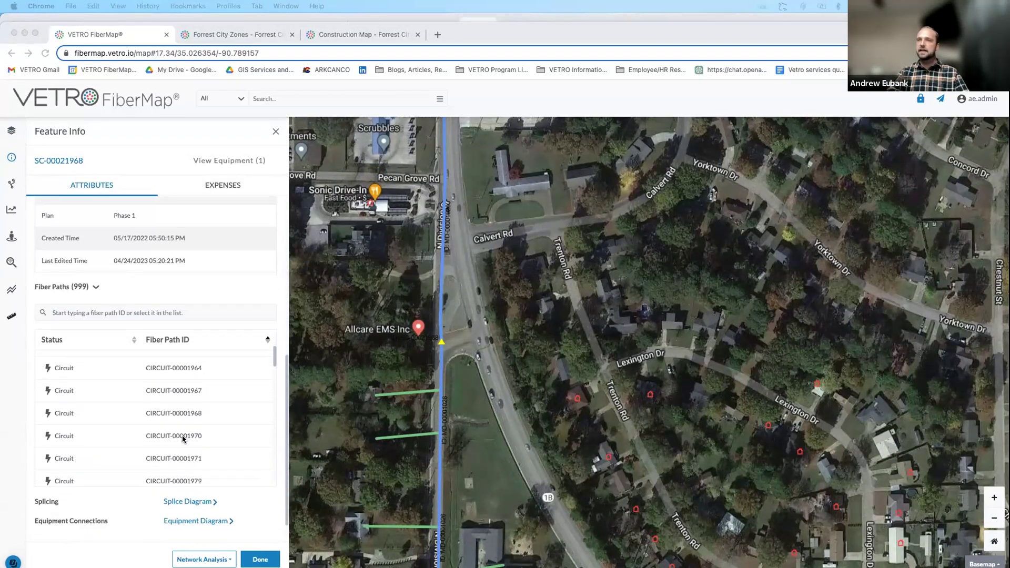
Step: Review the attributes and end-to-end trace of CIRCUIT-00001968, and close the splice closure's feature info
click(179, 409)
click(177, 404)
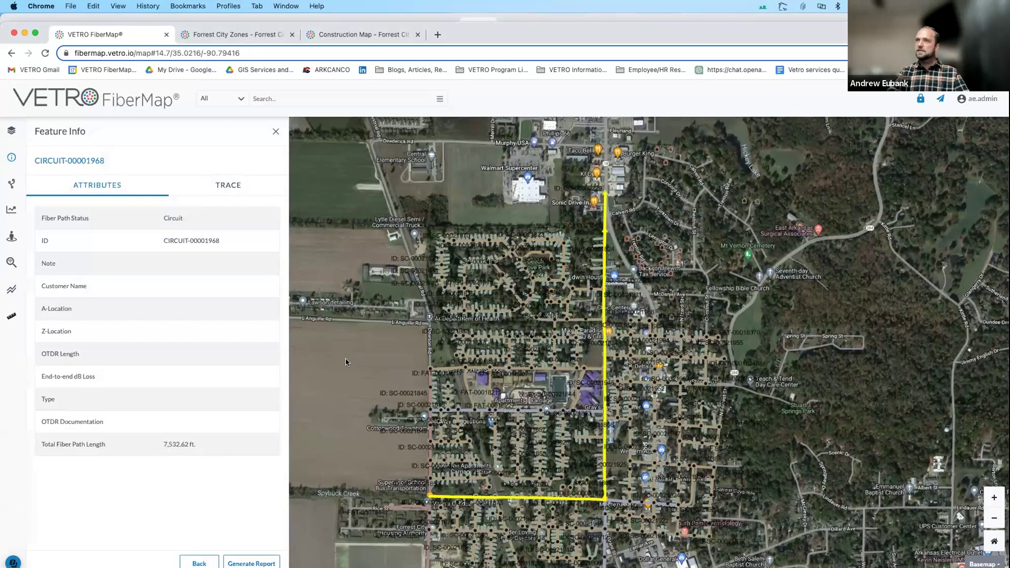
click(238, 190)
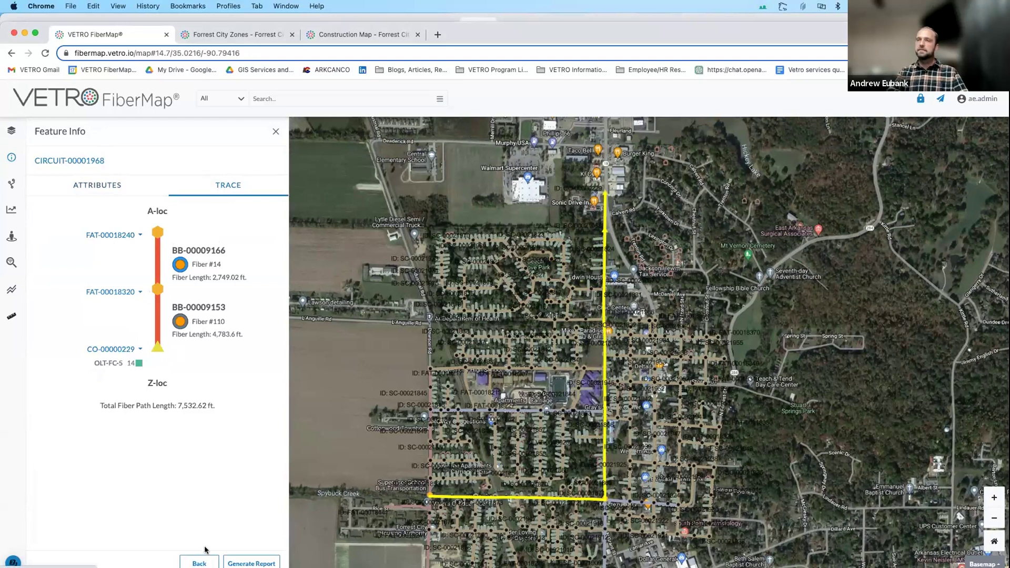
click(199, 562)
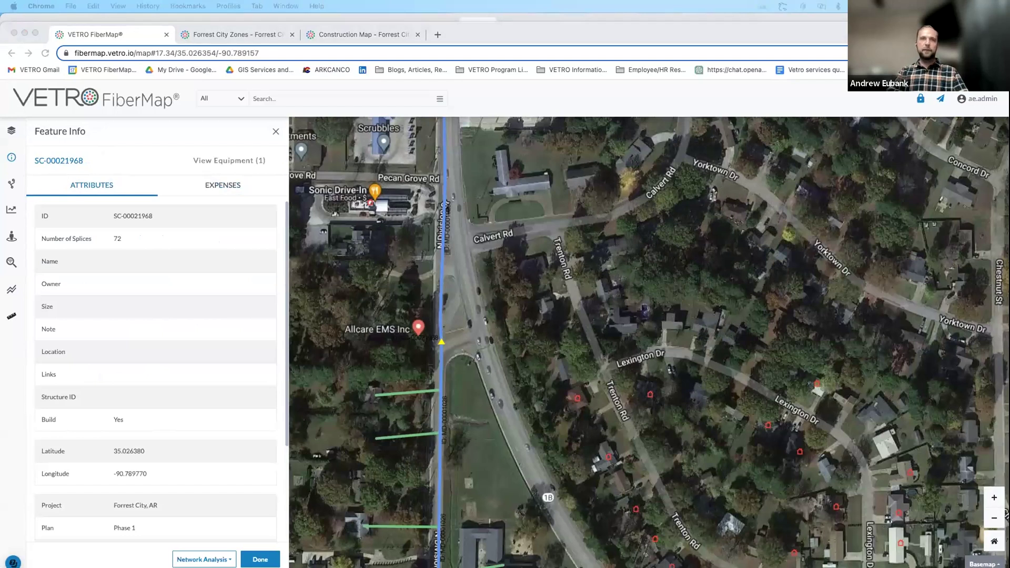
click(447, 392)
drag(484, 382, 524, 371)
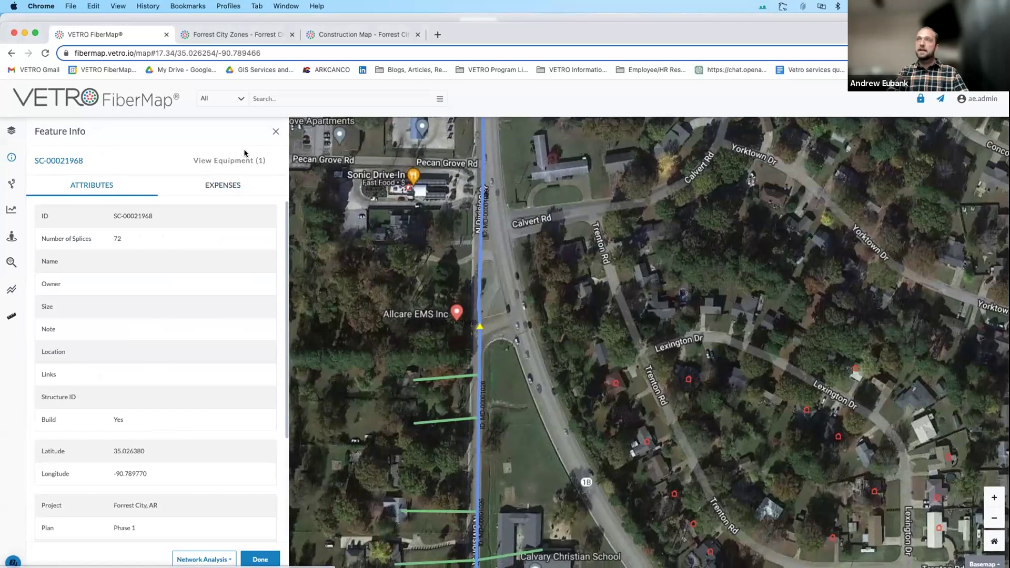
click(274, 131)
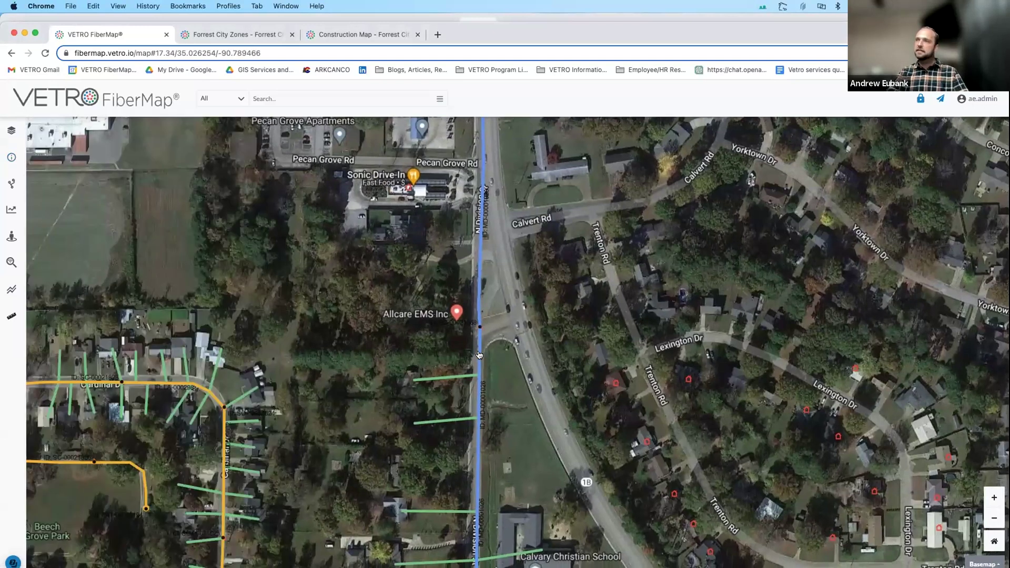
Step: Review the Fiber Allocation table of backbone cable BB-00009153, just south of the splice closure by Allcare EMS Inc, and close the cable's feature info
click(478, 354)
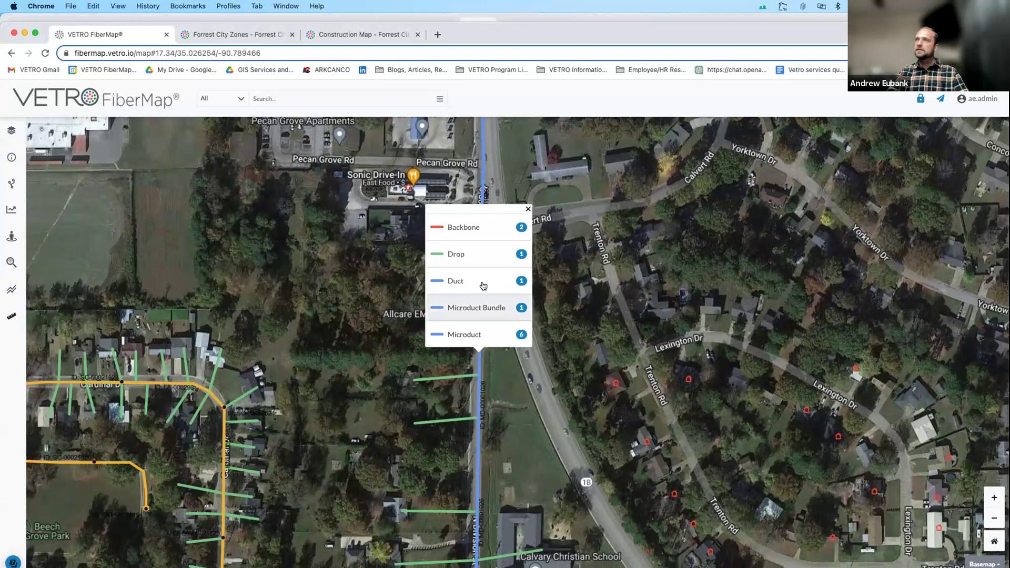
click(472, 225)
scroll(213, 388, down, 1)
click(204, 559)
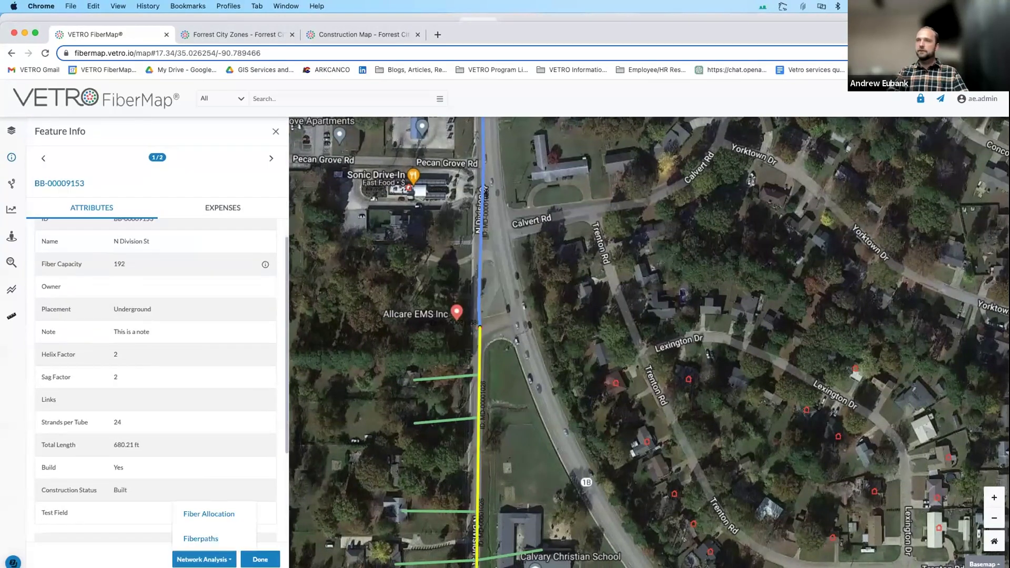
click(208, 514)
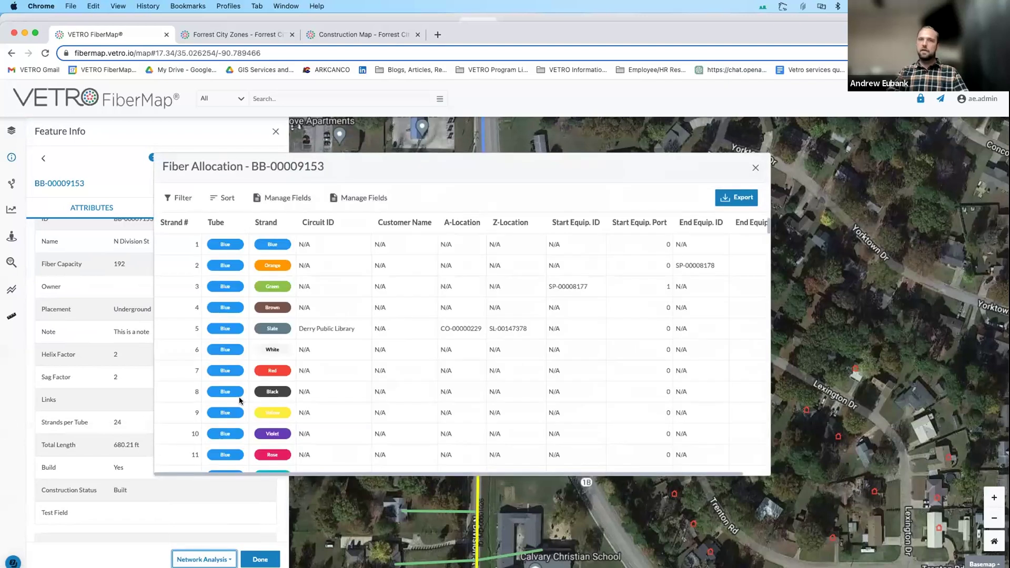
scroll(433, 352, down, 2)
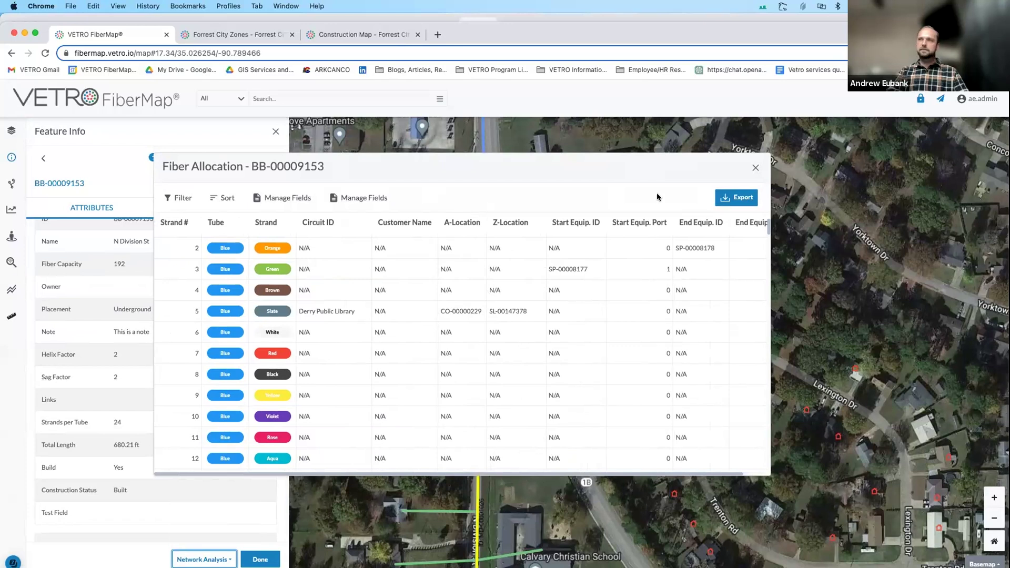
click(755, 167)
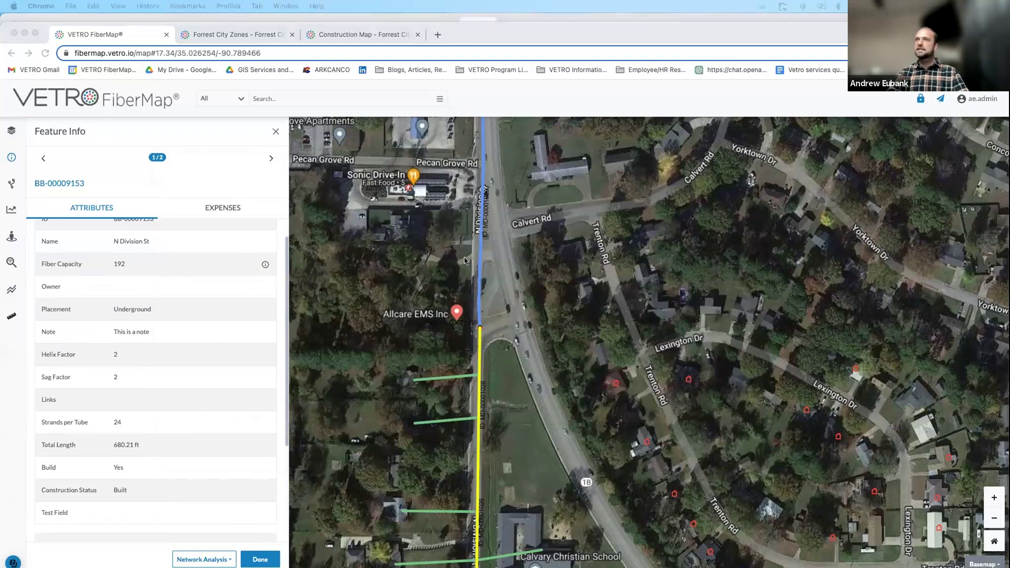
click(275, 134)
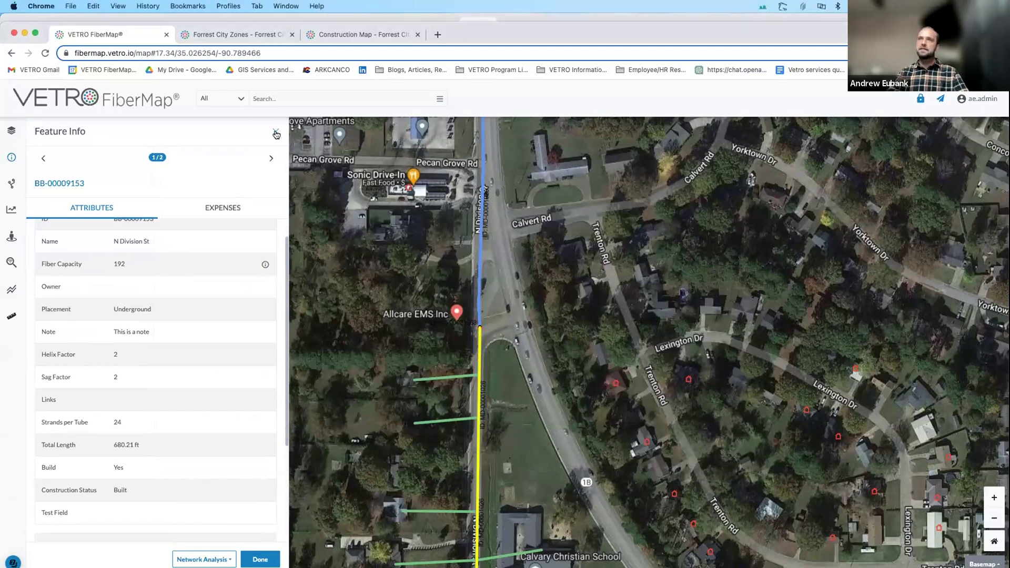
click(275, 134)
Step: Reload the map page, keeping the area around Allcare EMS Inc in view
click(45, 52)
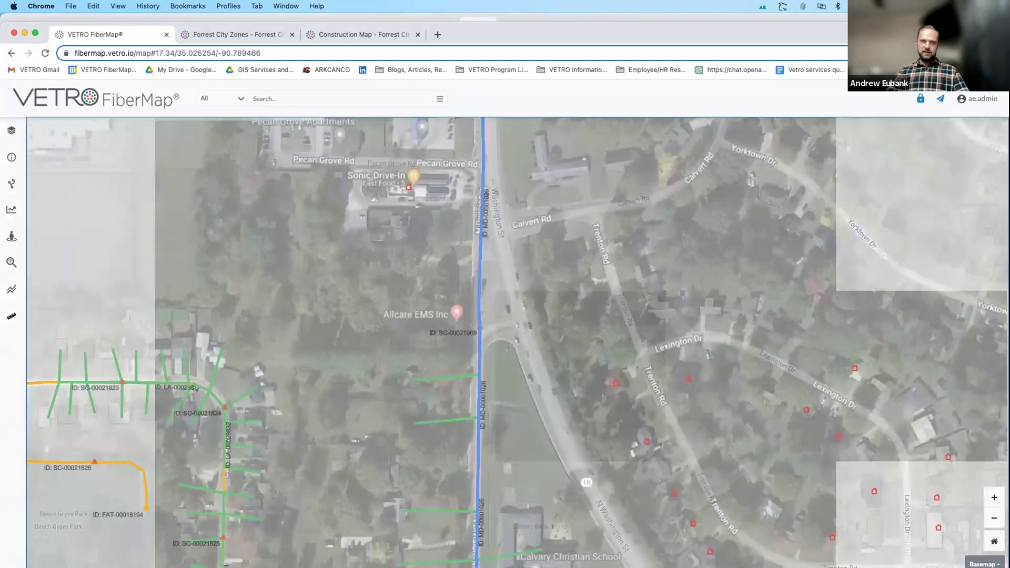
click(317, 336)
drag(317, 336, 331, 330)
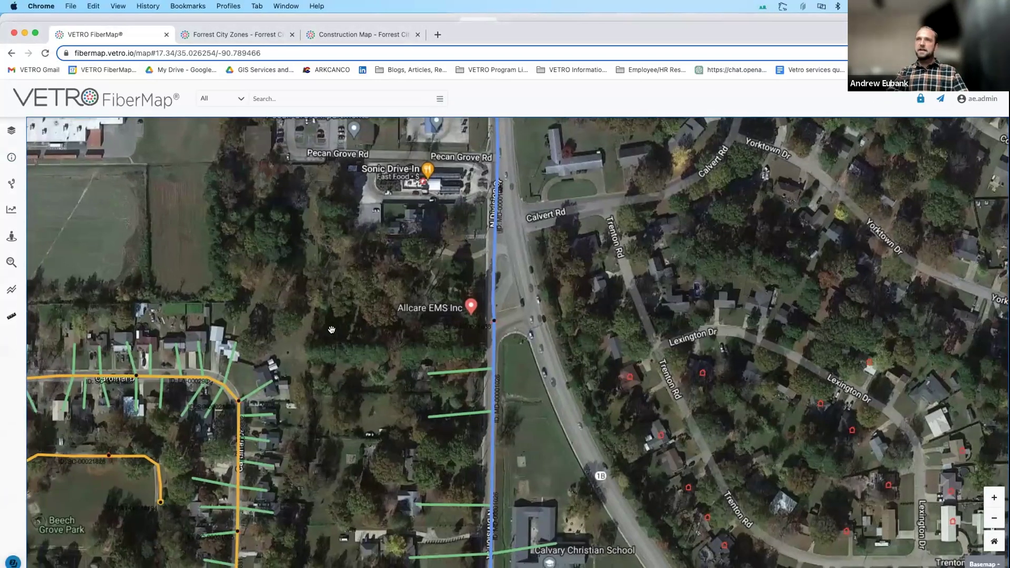
Step: Set up an OTDR analysis starting at the splice closure beside Allcare EMS Inc, connected to fiber cable BB-00009153 (S), fiber number 158
click(13, 263)
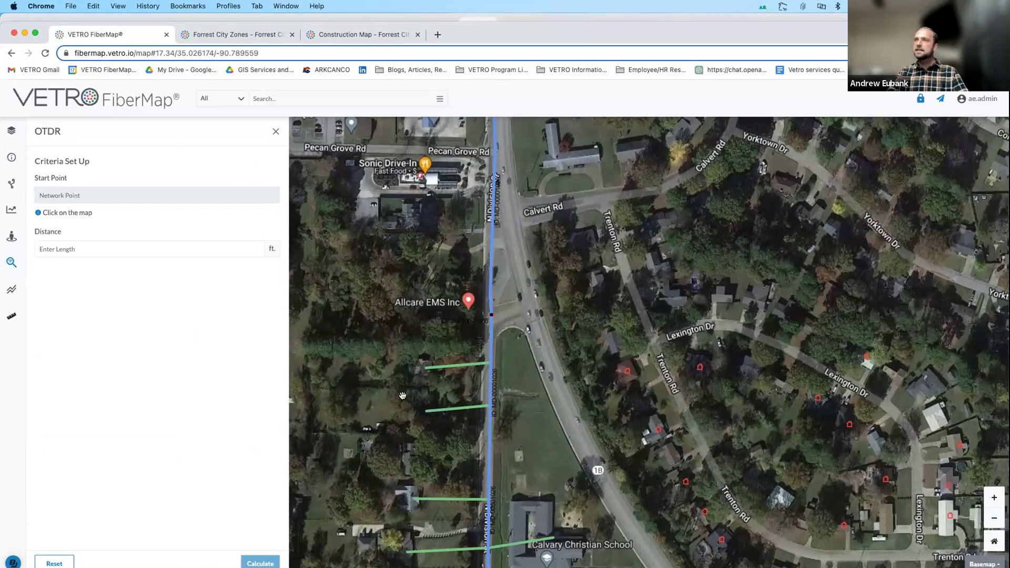
click(490, 318)
click(126, 248)
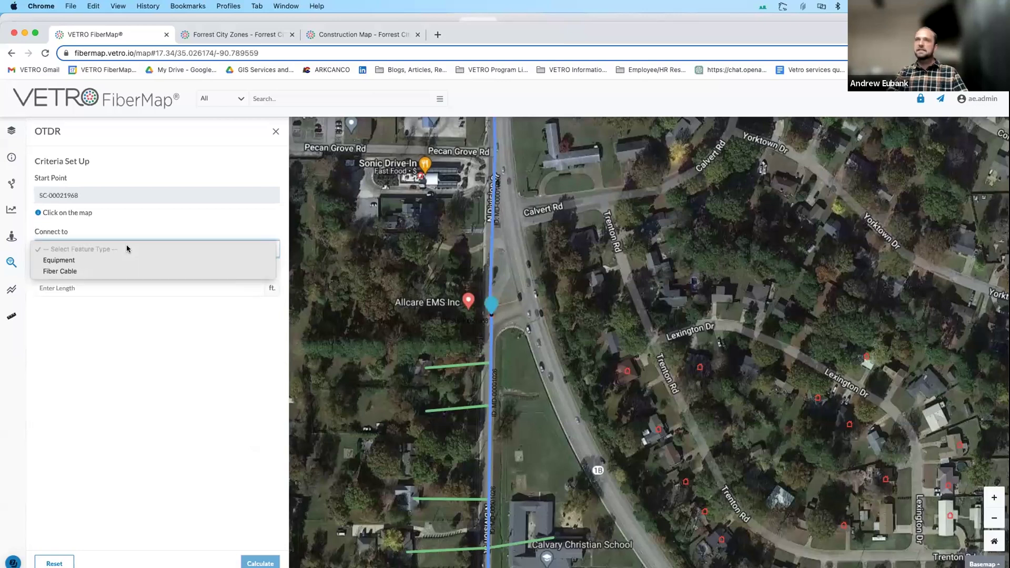
click(74, 271)
click(75, 287)
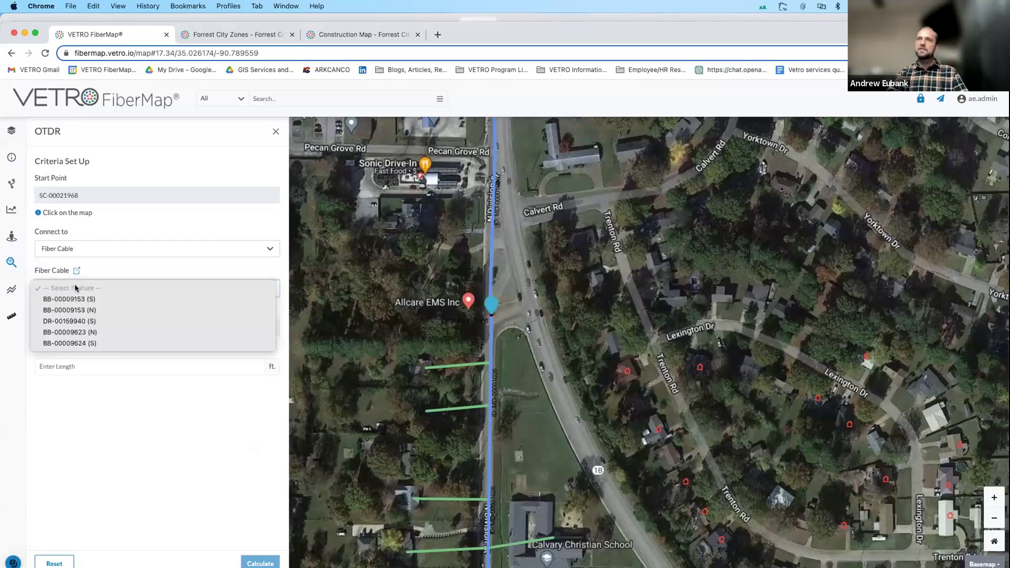
click(98, 300)
click(92, 328)
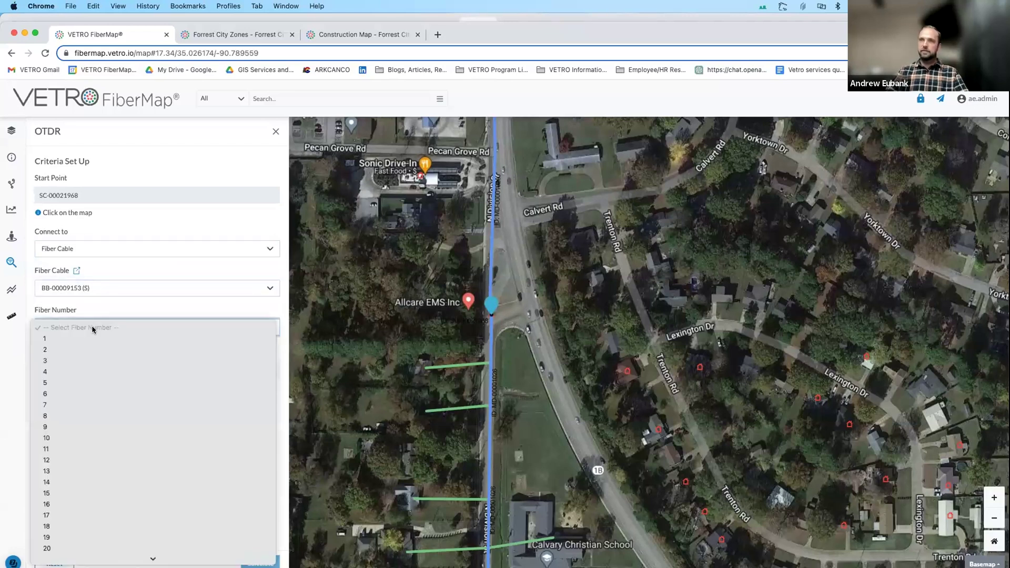
text(158)
key(Return)
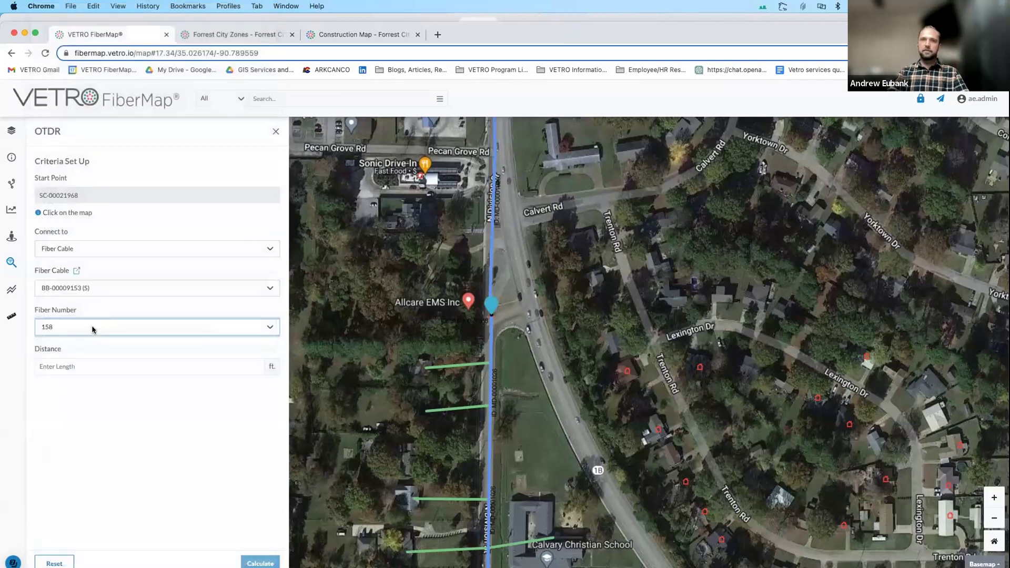
Step: Set the OTDR distance to 1,367 ft and calculate the break location
click(113, 367)
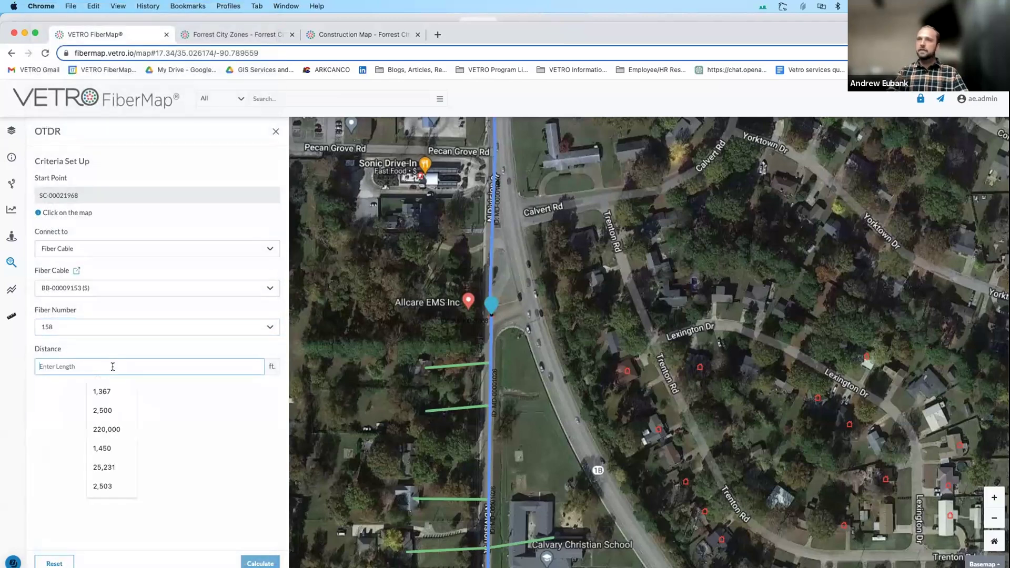
key(Down)
key(Return)
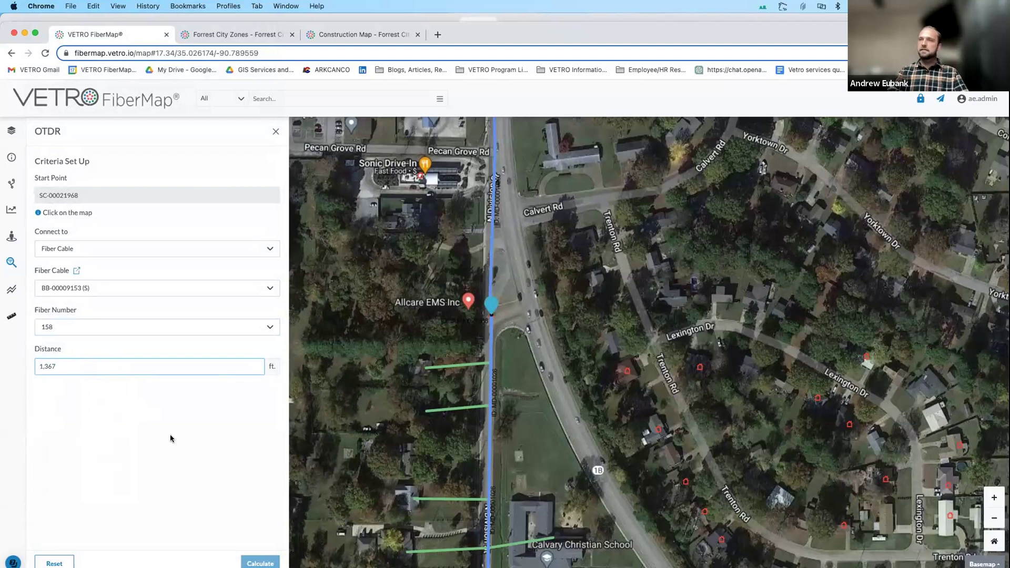
click(170, 435)
click(260, 563)
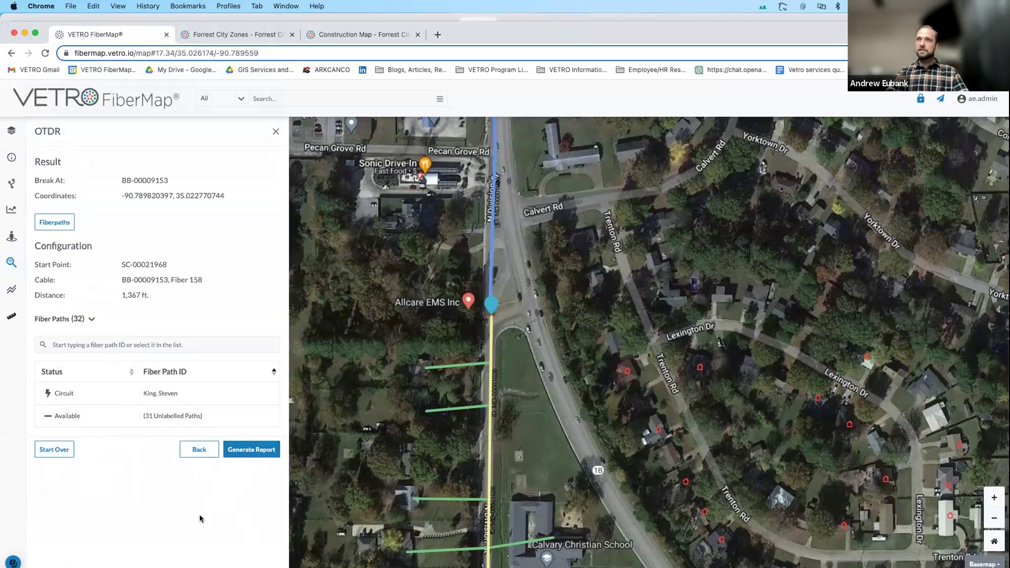
Step: Inspect the trace of the customer-named circuit in the OTDR results and close the OTDR tool
click(164, 396)
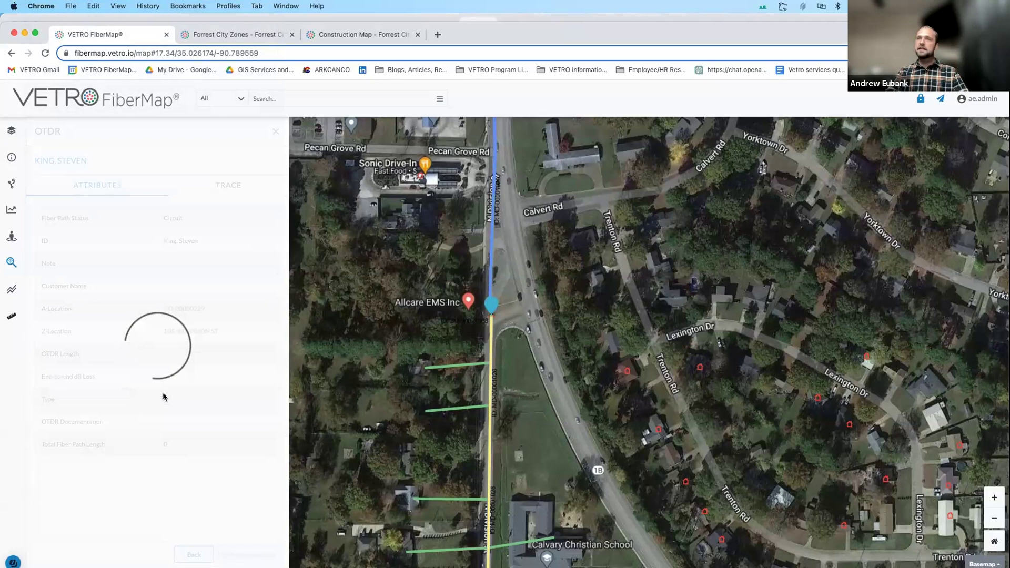
click(217, 190)
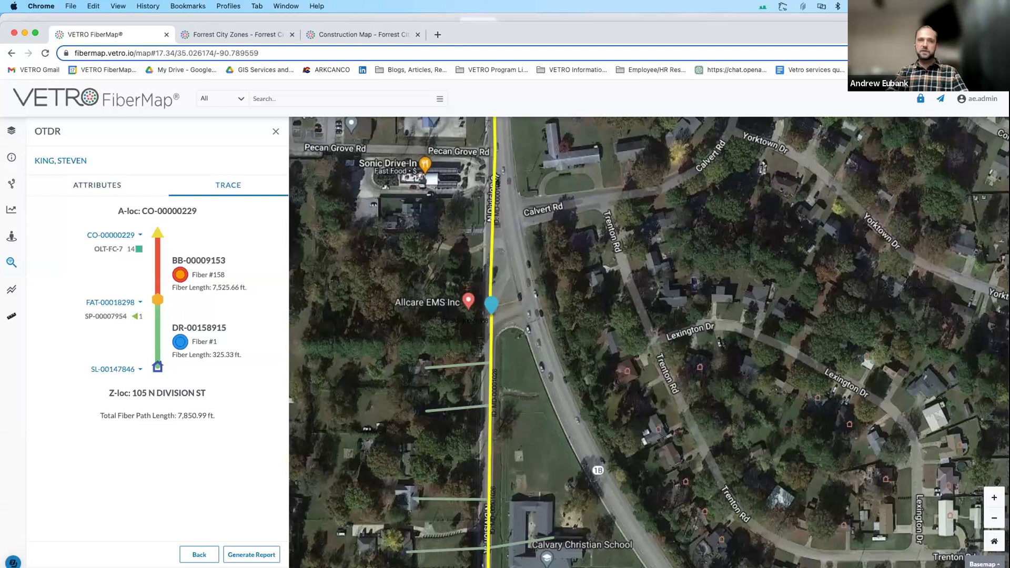
click(276, 132)
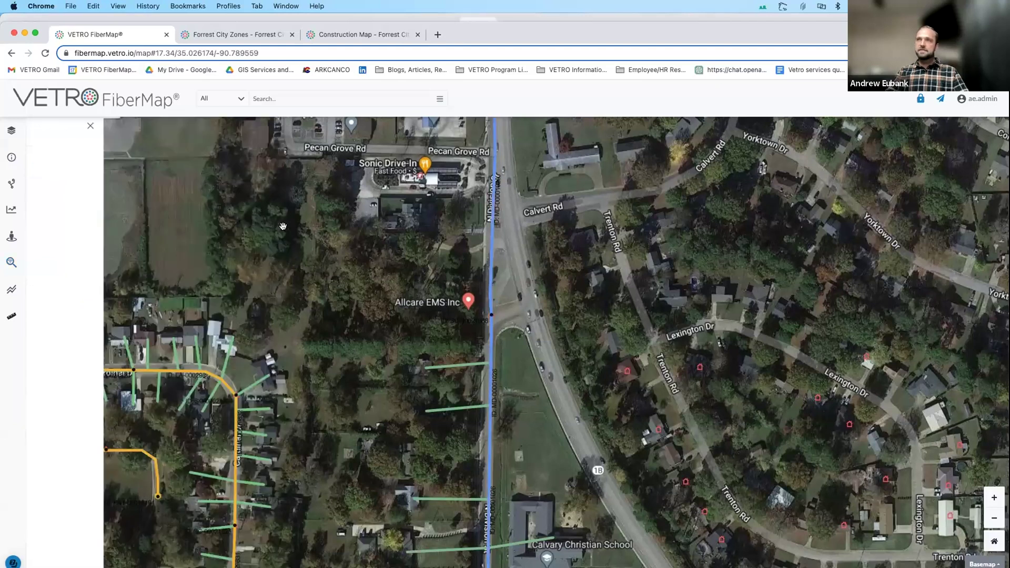